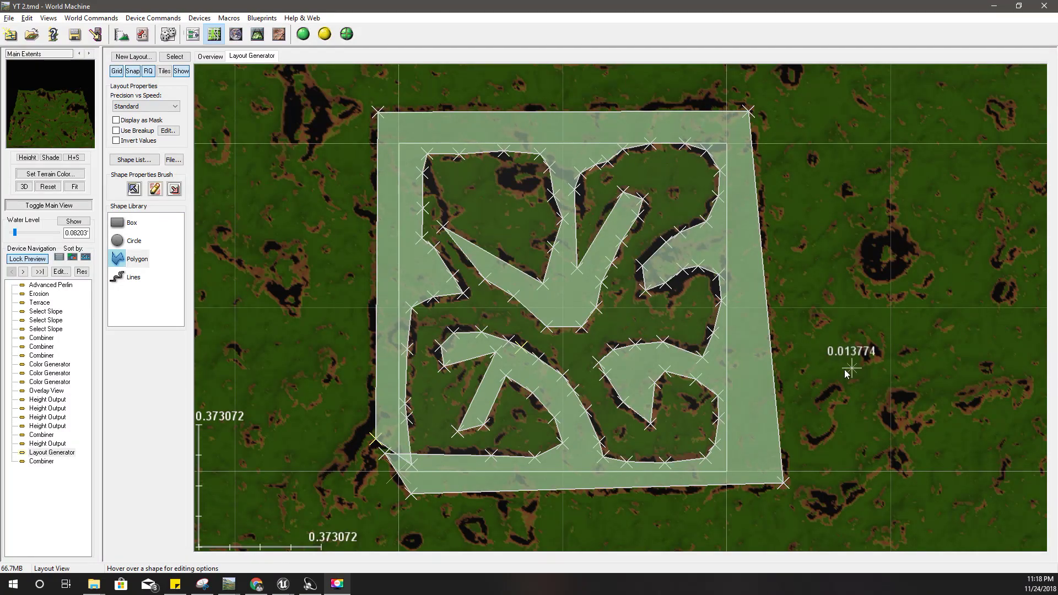
- Switch to the World project in Unreal Editor and look over its mountain landscape
mouse_move(824, 370)
left_mouse_down()
mouse_move(812, 364)
mouse_move(820, 373)
left_mouse_up()
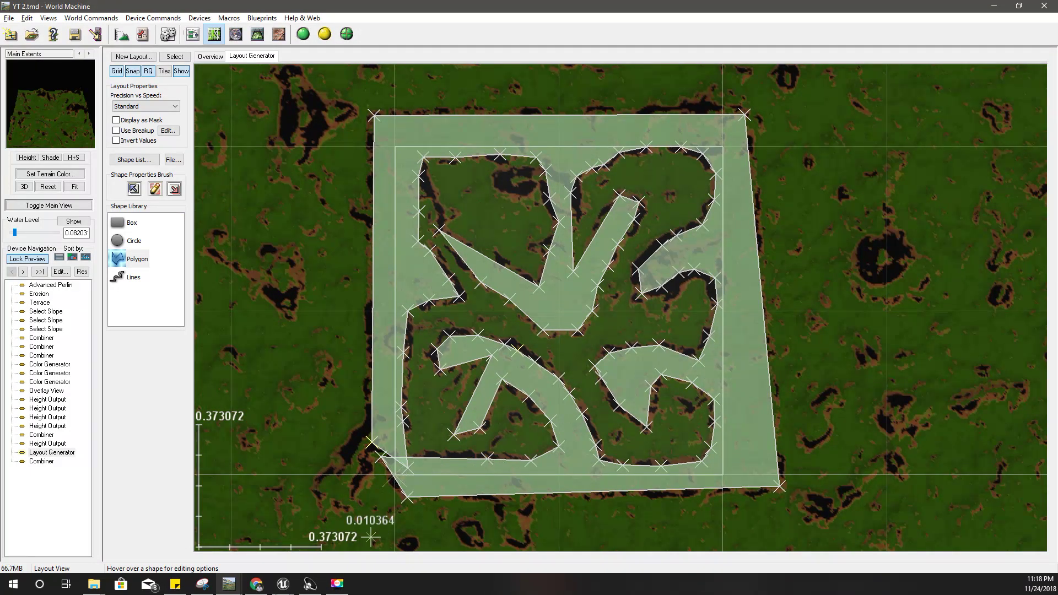
left_click(284, 584)
left_click(246, 545)
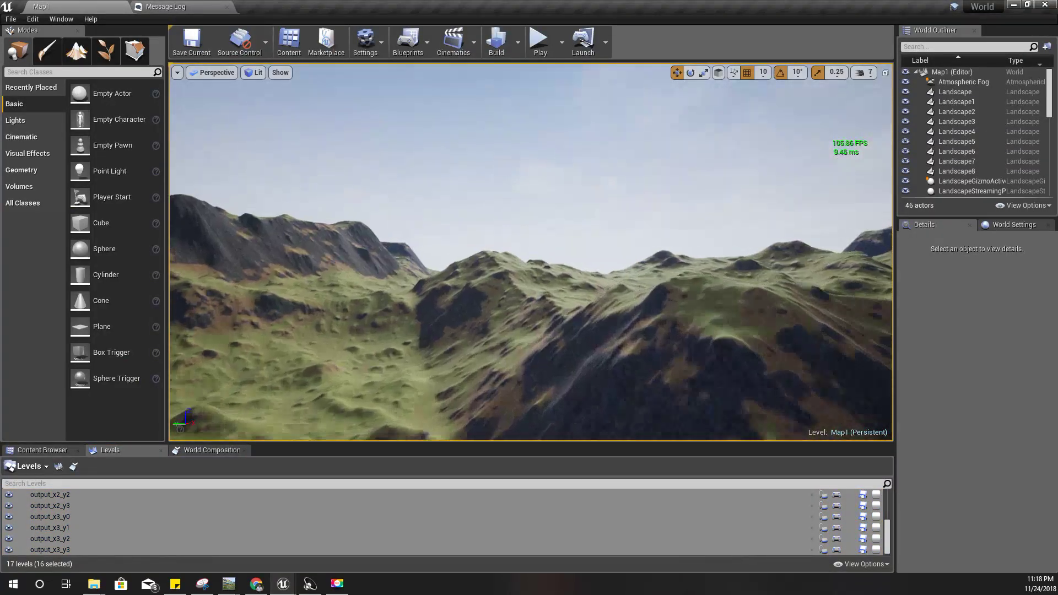
right_click_drag(531, 252, 631, 286)
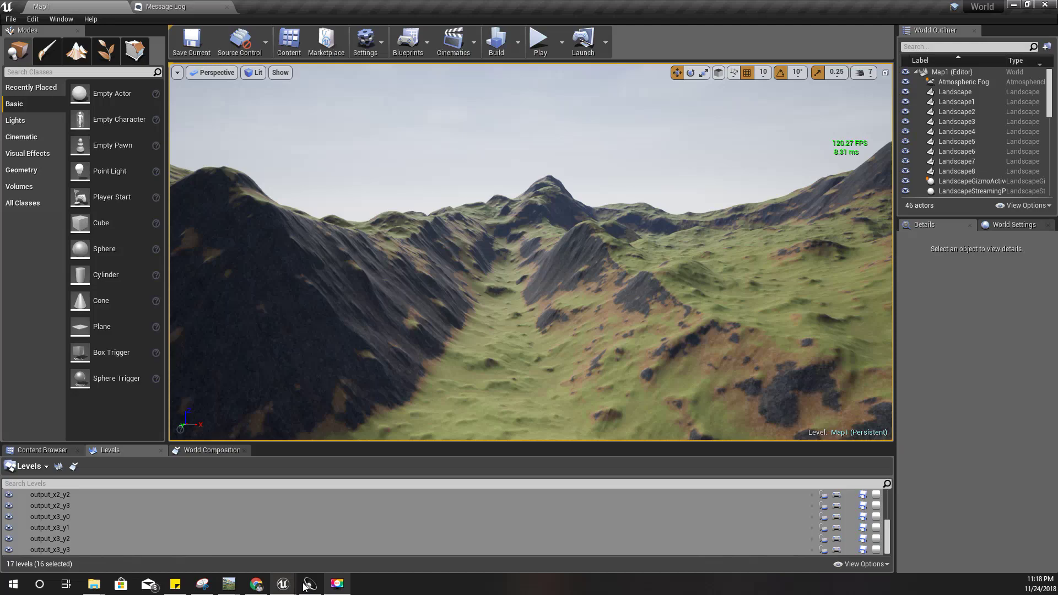
- Return to World Machine and examine the layout polygons against the terrain, both as a whole and close up
mouse_move(228, 584)
left_click(190, 533)
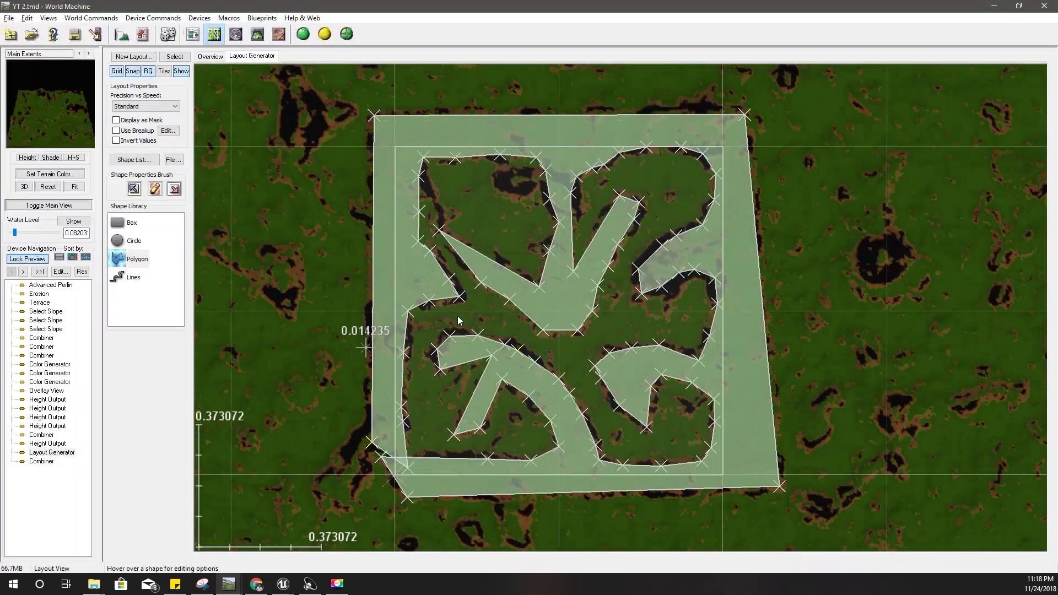
left_click_drag(783, 378, 765, 330)
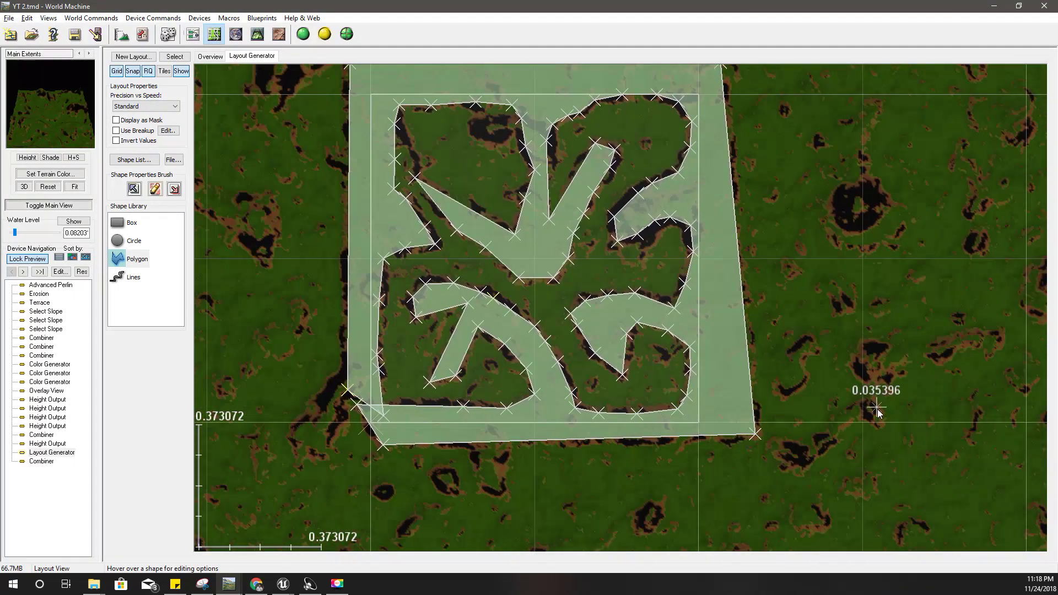
left_click_drag(880, 409, 887, 464)
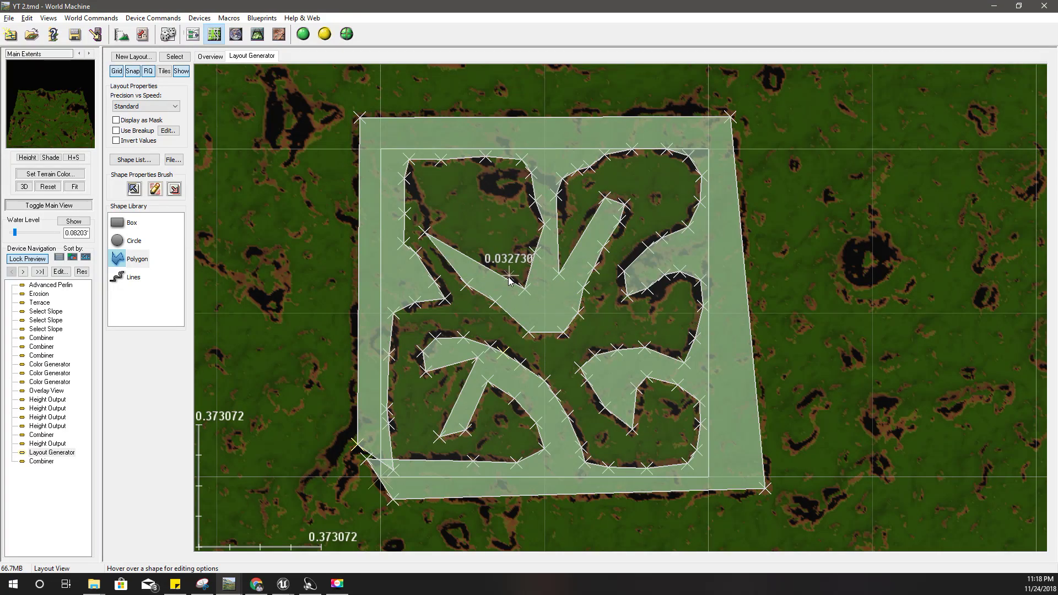
scroll(629, 316, "up", 5)
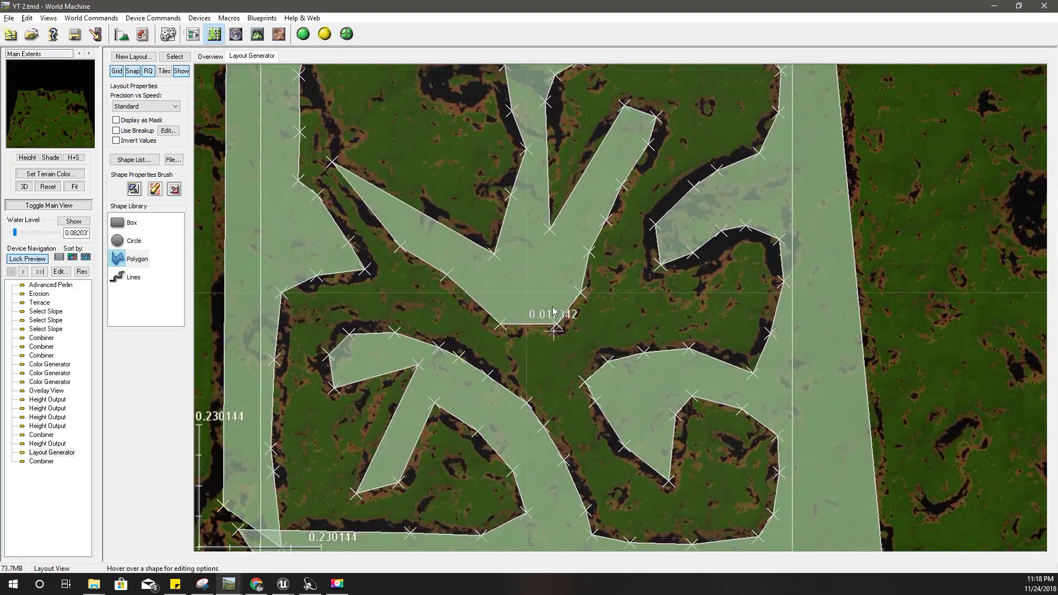
scroll(553, 351, "down", 3)
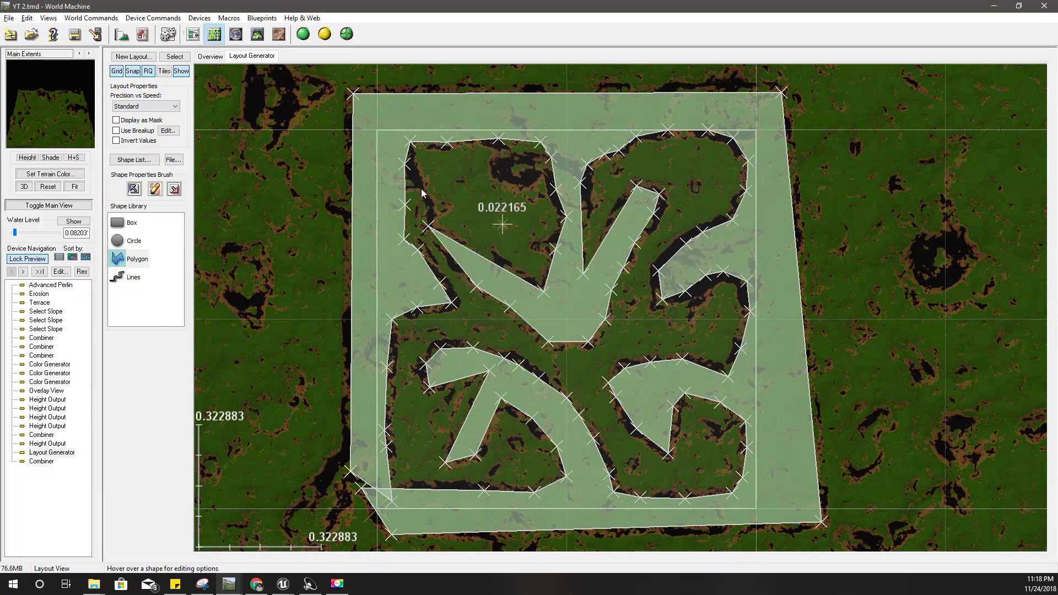
scroll(500, 244, "up", 9)
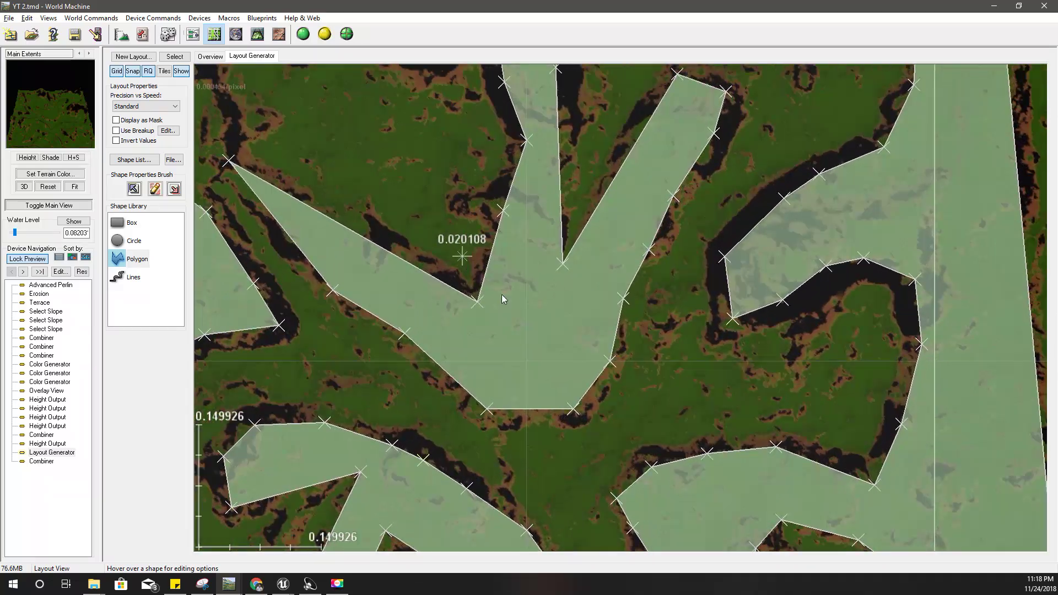
scroll(518, 309, "down", 4)
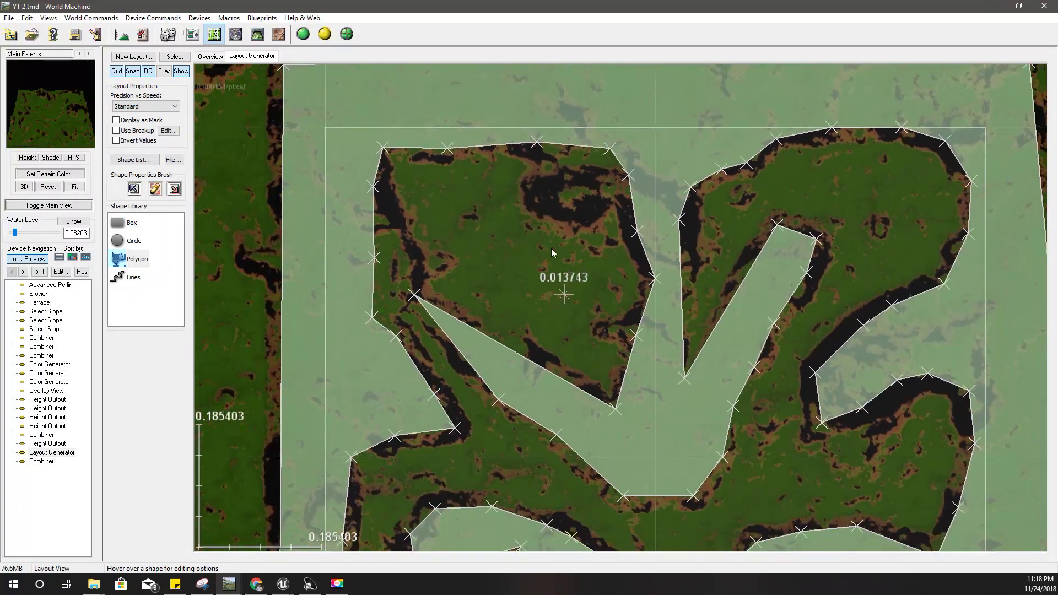
scroll(534, 291, "up", 5)
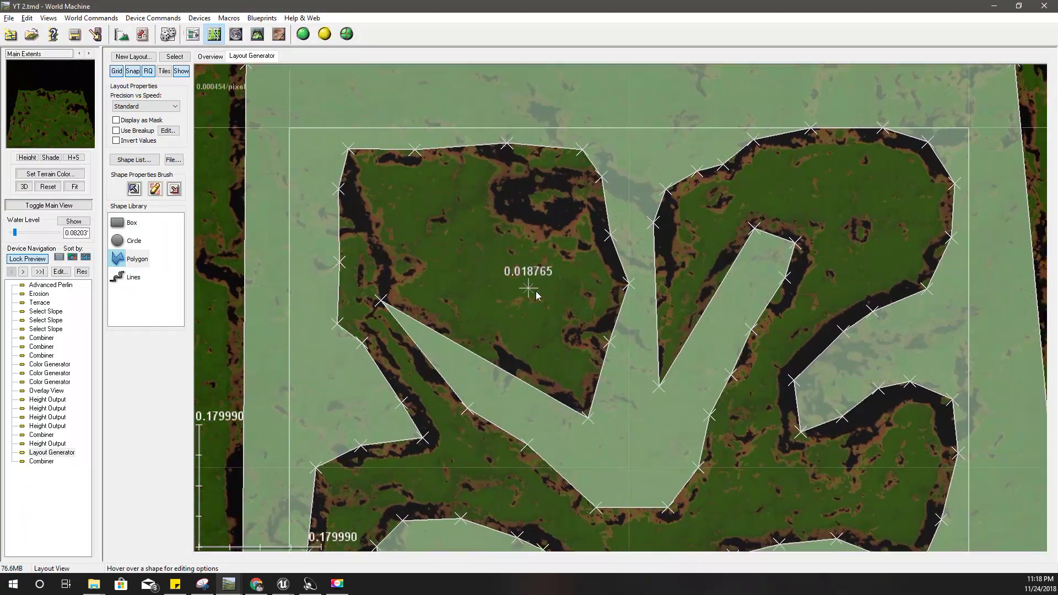
- Examine the valleys and passages between the mountain polygons across the whole layout
left_click_drag(837, 299, 815, 106)
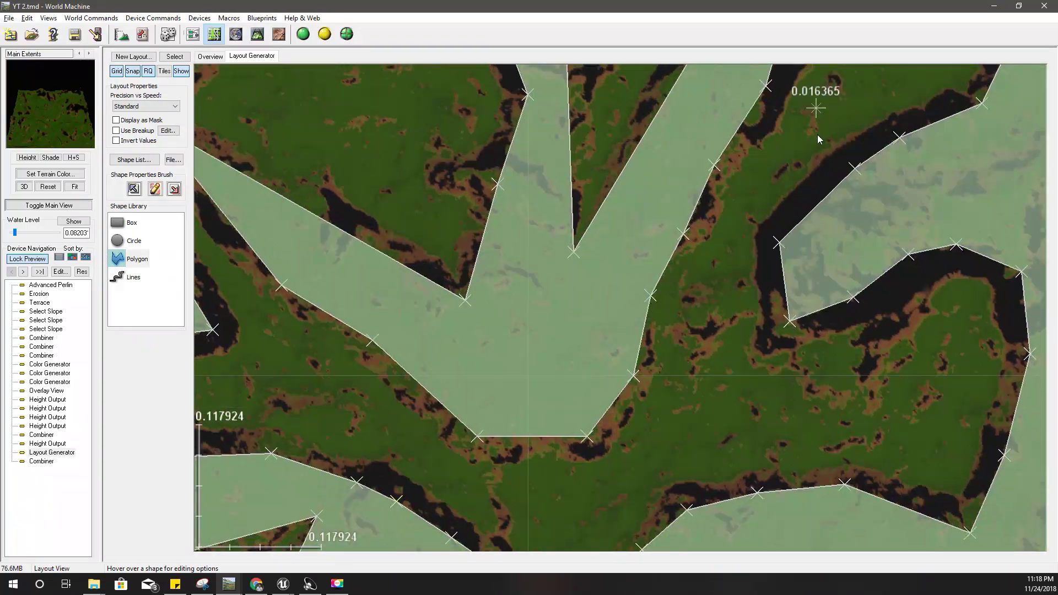
scroll(816, 385, "down", 2)
left_click_drag(811, 393, 763, 173)
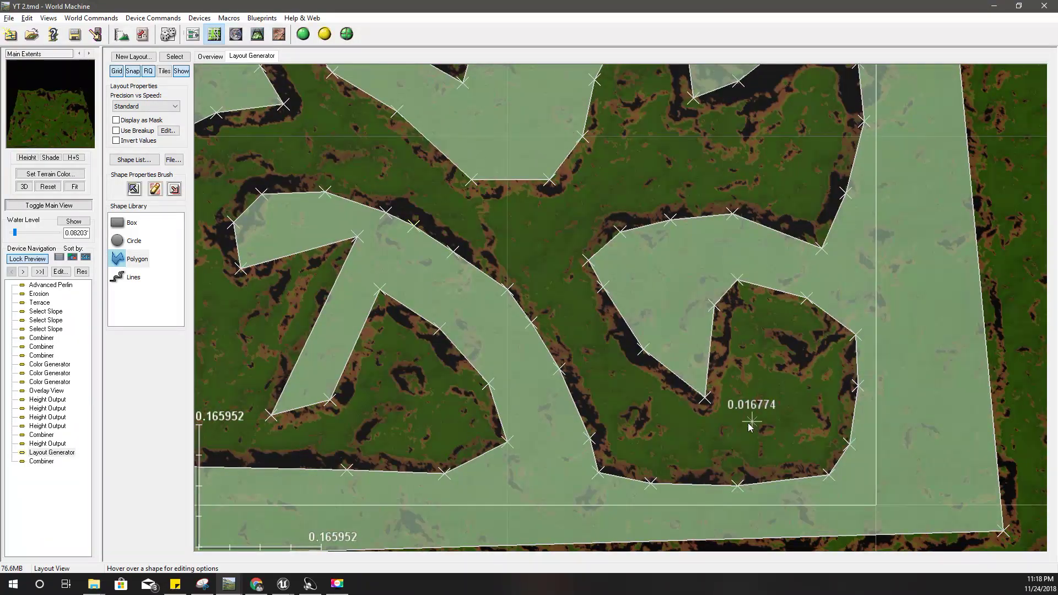
scroll(705, 421, "up", 3)
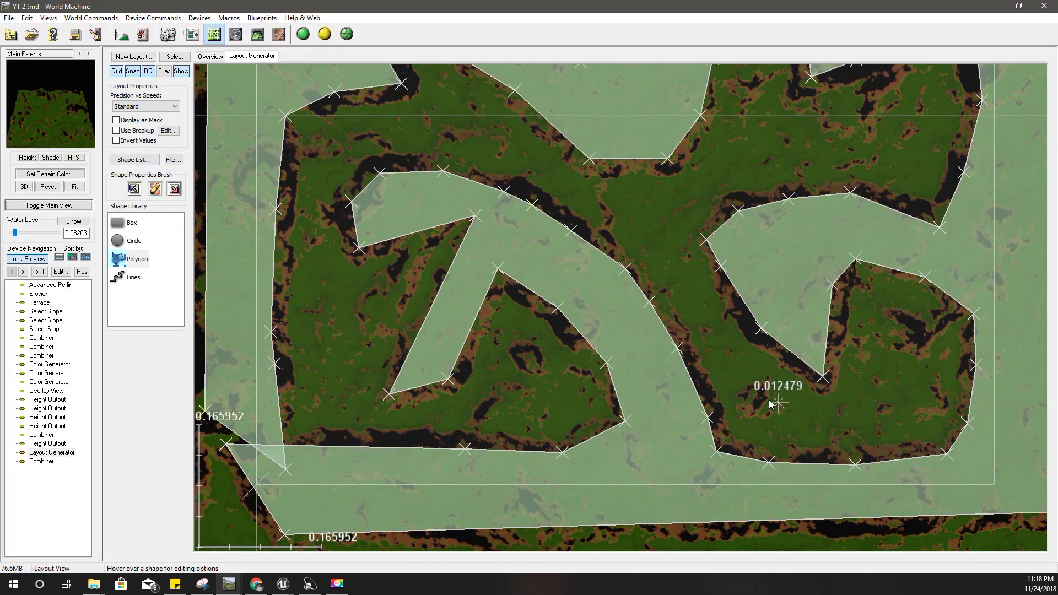
left_click_drag(769, 403, 710, 477)
left_click_drag(592, 339, 692, 470)
scroll(586, 353, "down", 2)
left_click_drag(538, 322, 575, 401)
scroll(546, 334, "up", 3)
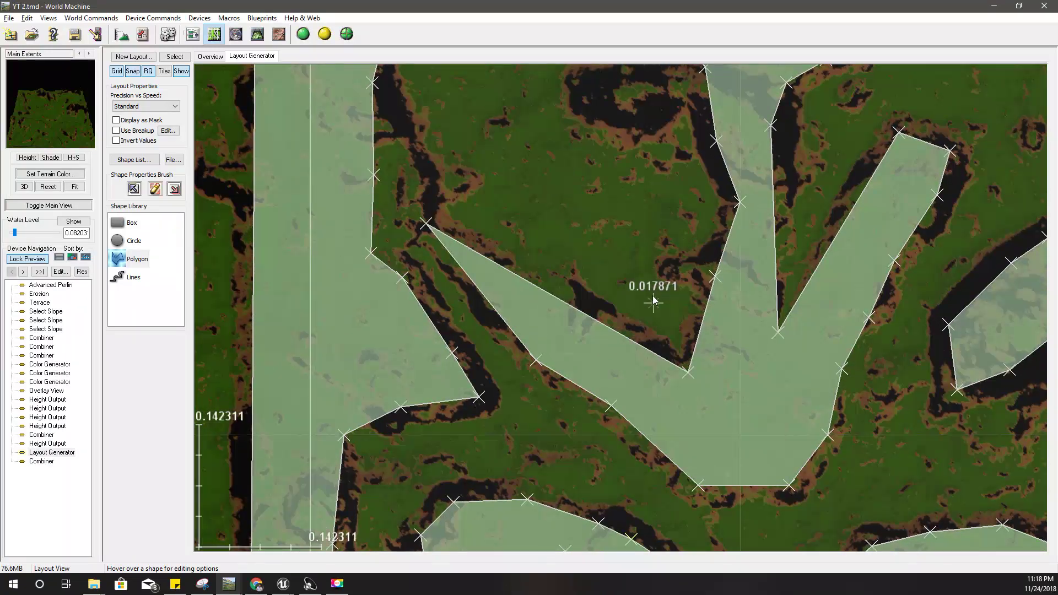
right_click_drag(654, 301, 637, 274)
right_click_drag(712, 539, 609, 382)
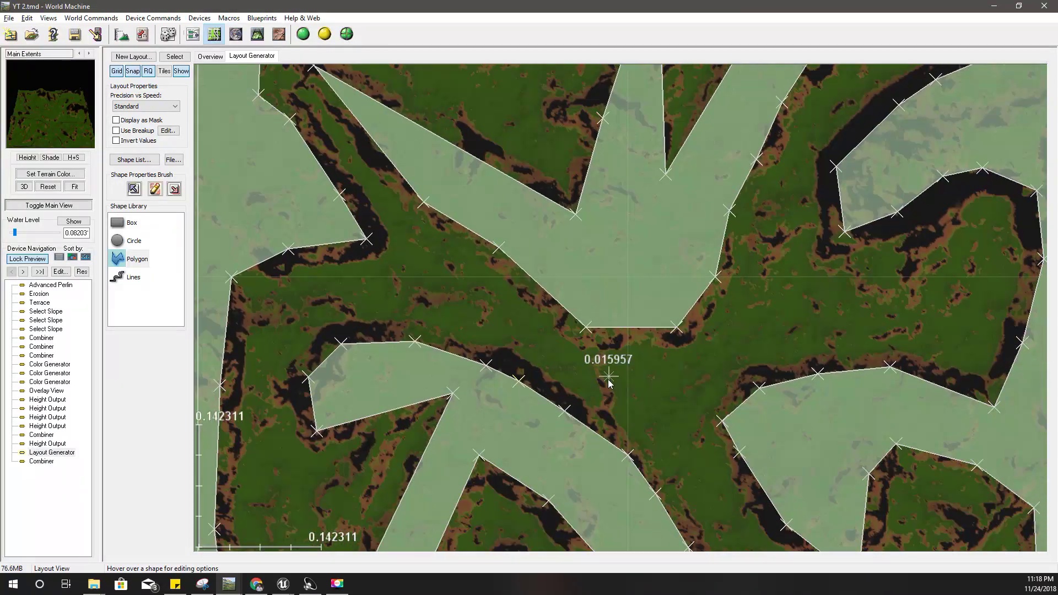
right_click_drag(692, 446, 654, 344)
right_click_drag(634, 291, 623, 449)
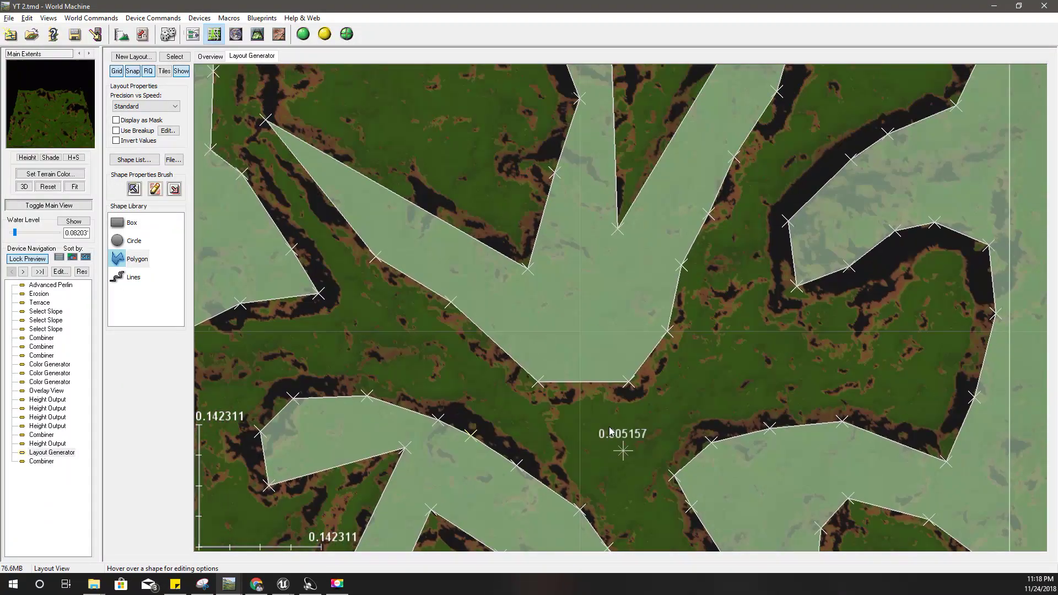
right_click_drag(513, 276, 463, 416)
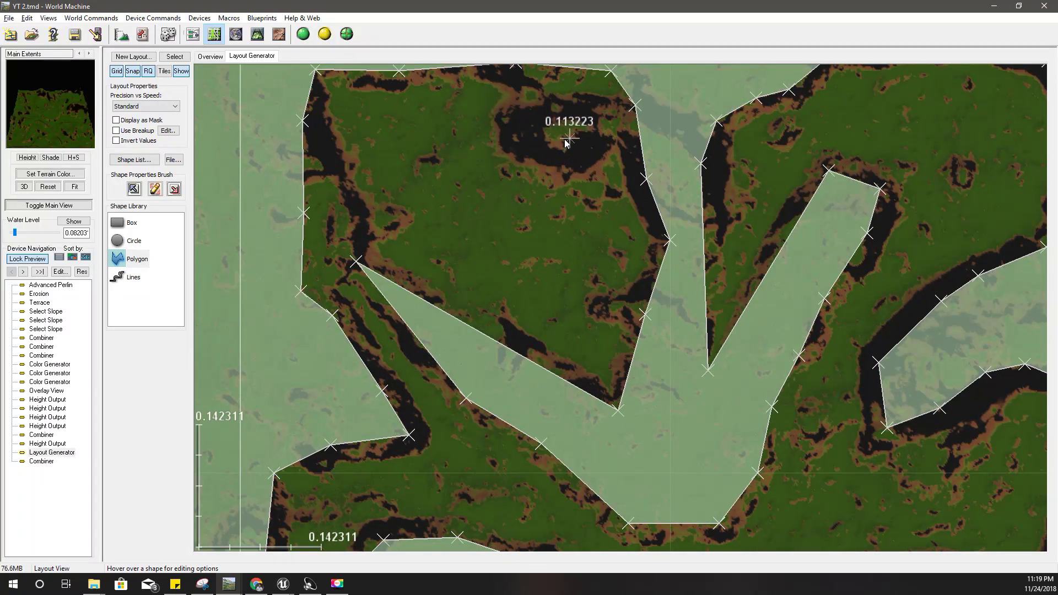
- Inspect the terrain detail of the enclosed valley in the layout's upper-left part, around its isolated rocky hill
scroll(556, 316, "up", 4)
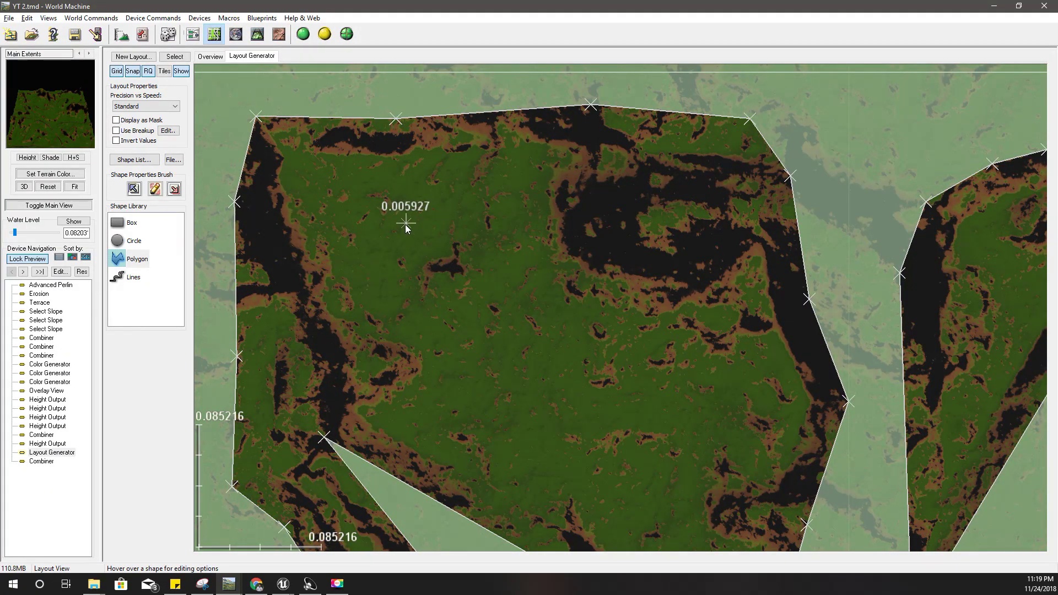
scroll(406, 226, "up", 3)
scroll(458, 336, "up", 6)
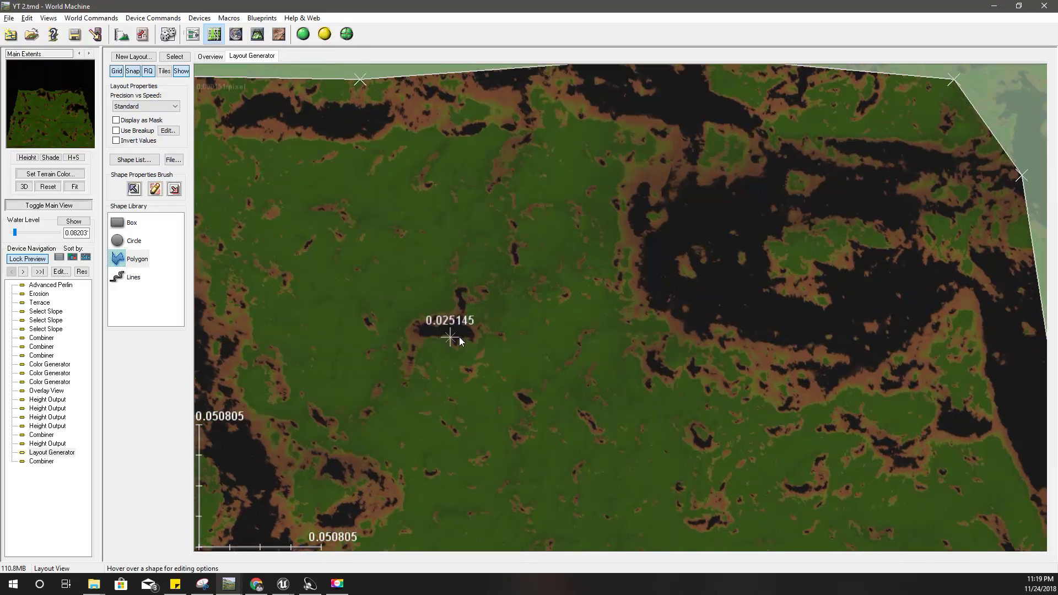
scroll(540, 267, "down", 6)
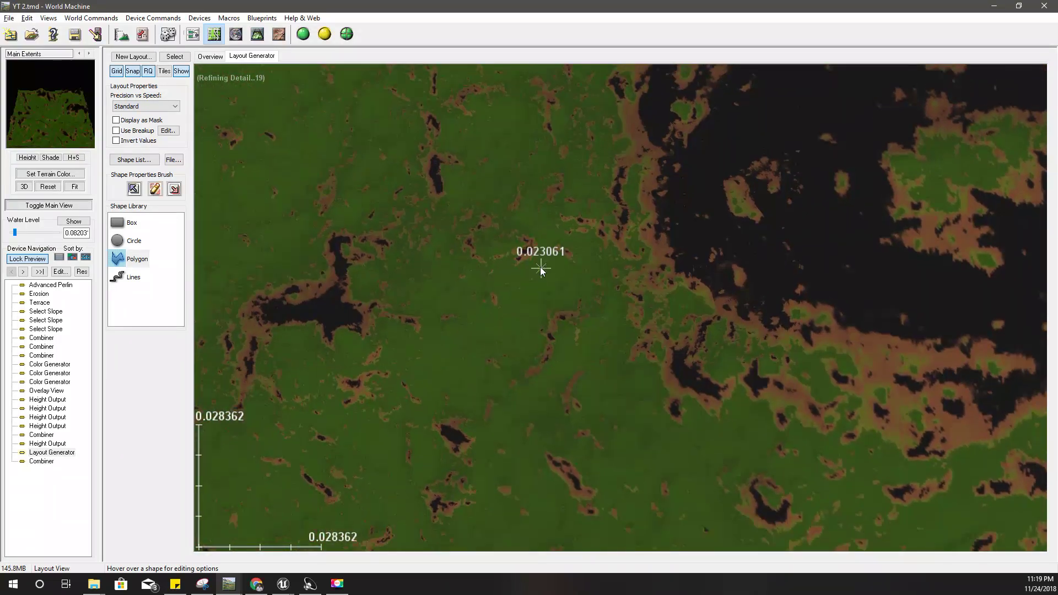
scroll(540, 267, "down", 7)
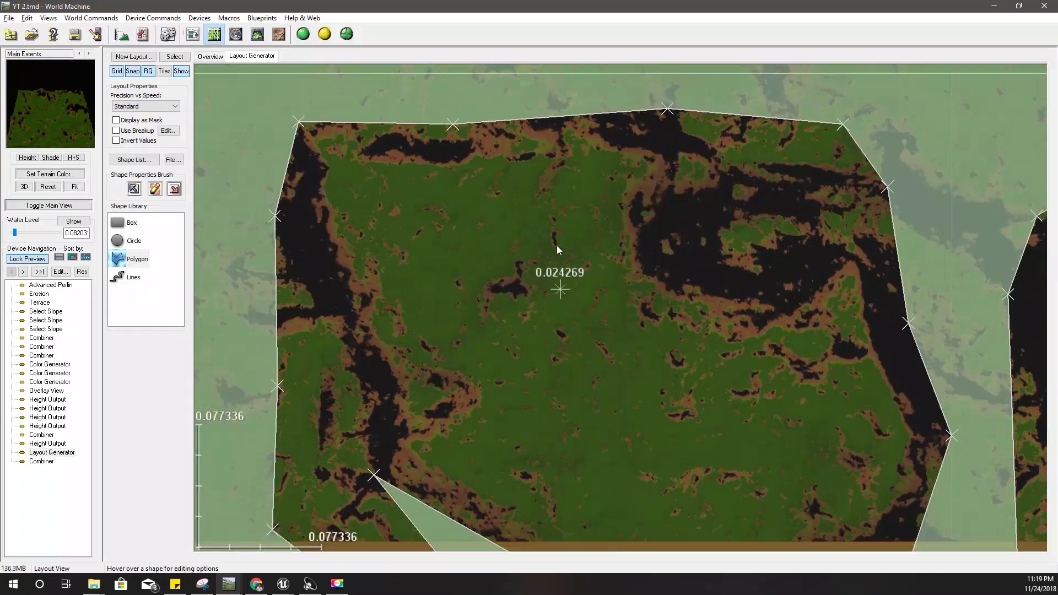
scroll(565, 172, "down", 3)
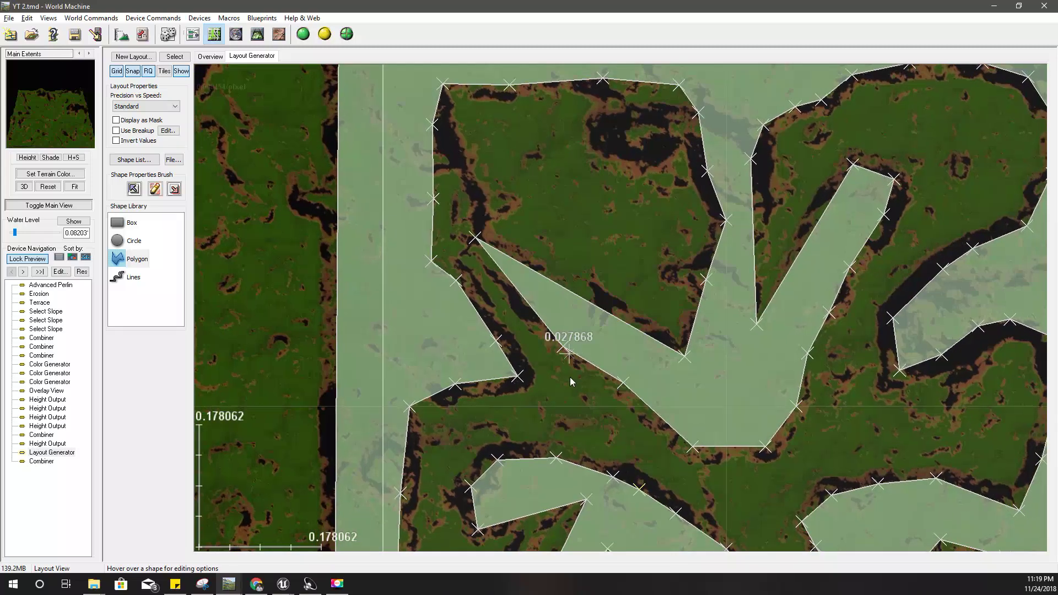
- Switch to the World project in Unreal Editor and view the valleys and surrounding mountains from several directions
left_click(283, 584)
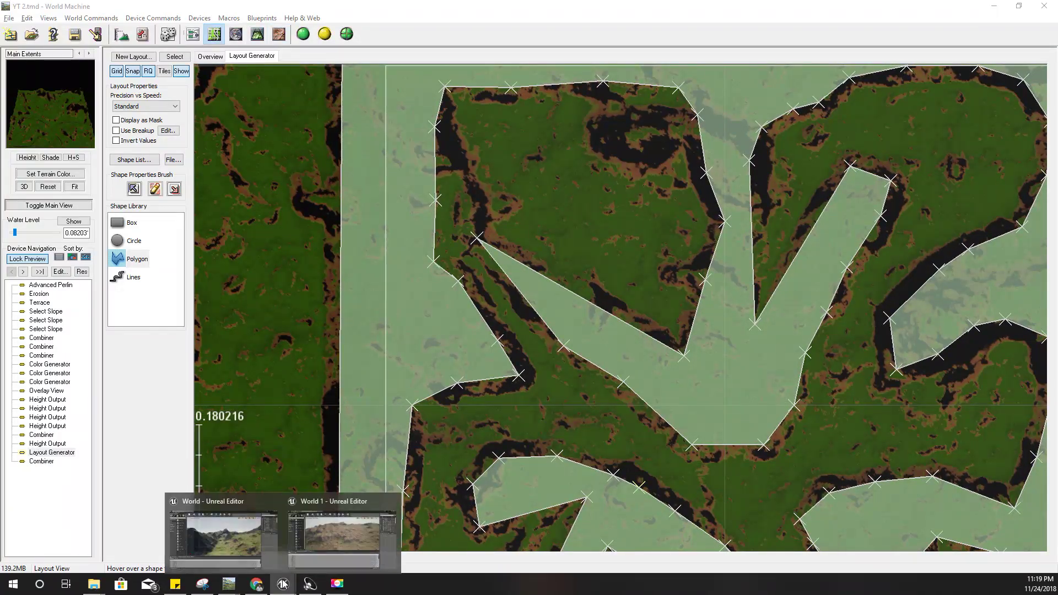
left_click(223, 536)
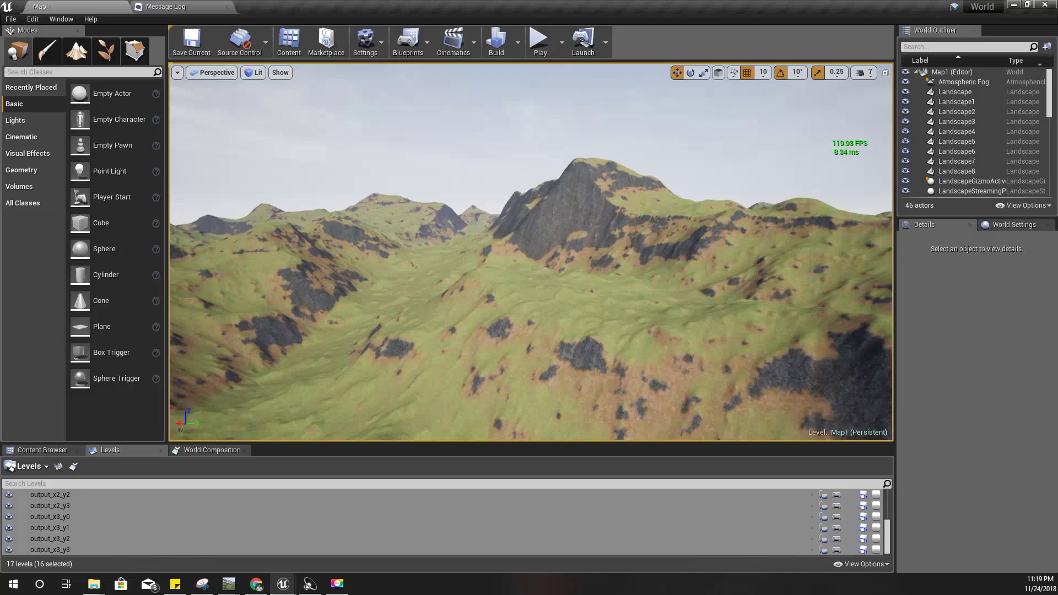
key("w")
right_click_drag(531, 252, 890, 251)
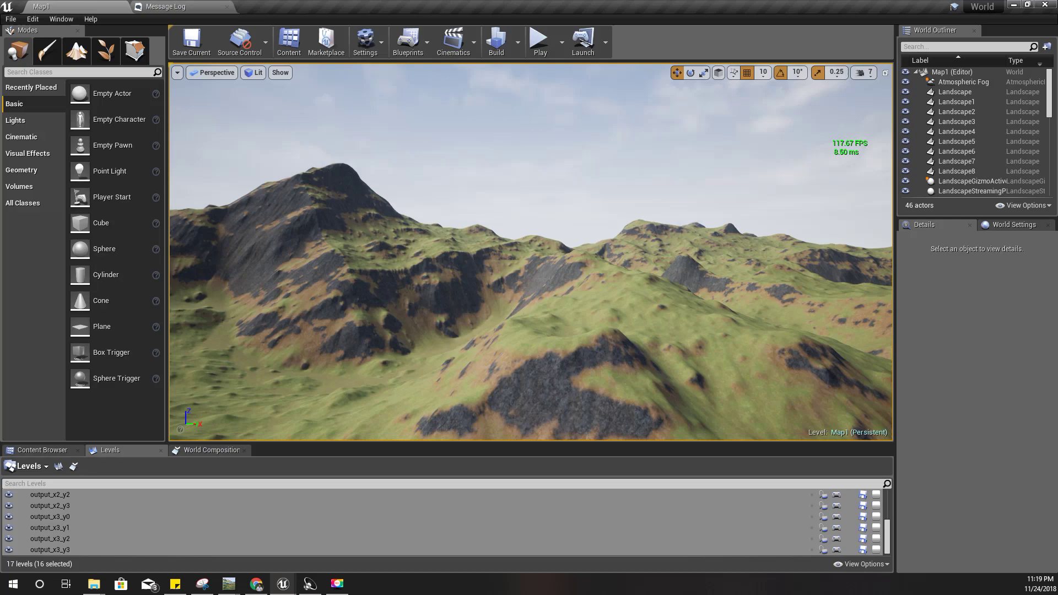
right_click_drag(481, 292, 827, 295)
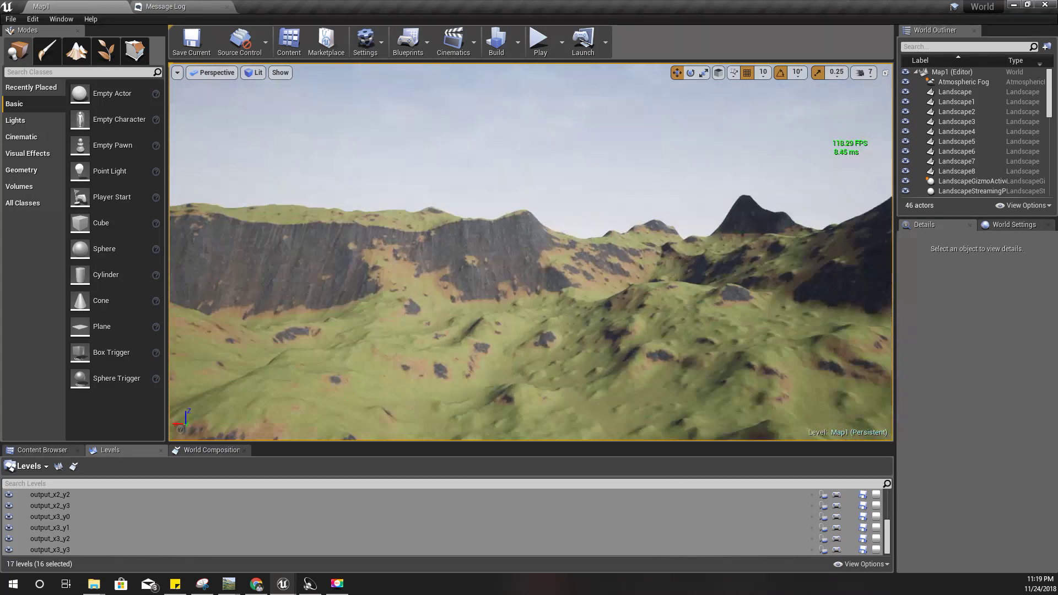
right_click_drag(650, 292, 559, 281)
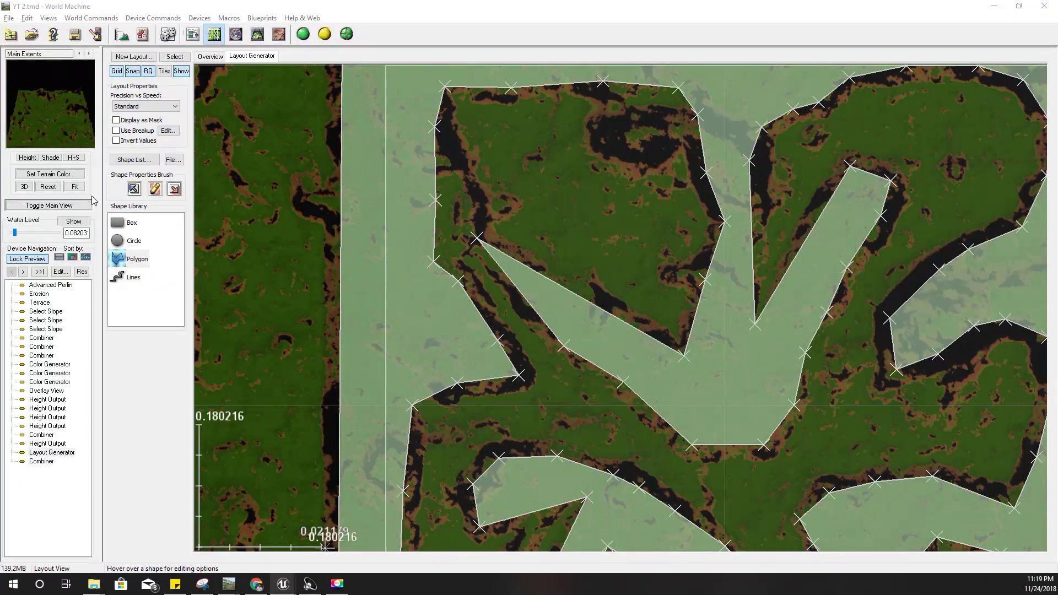
- Switch to the World 1 project in Unreal Editor and look over its landscape and the TiledLandscape folder contents
left_click(93, 201)
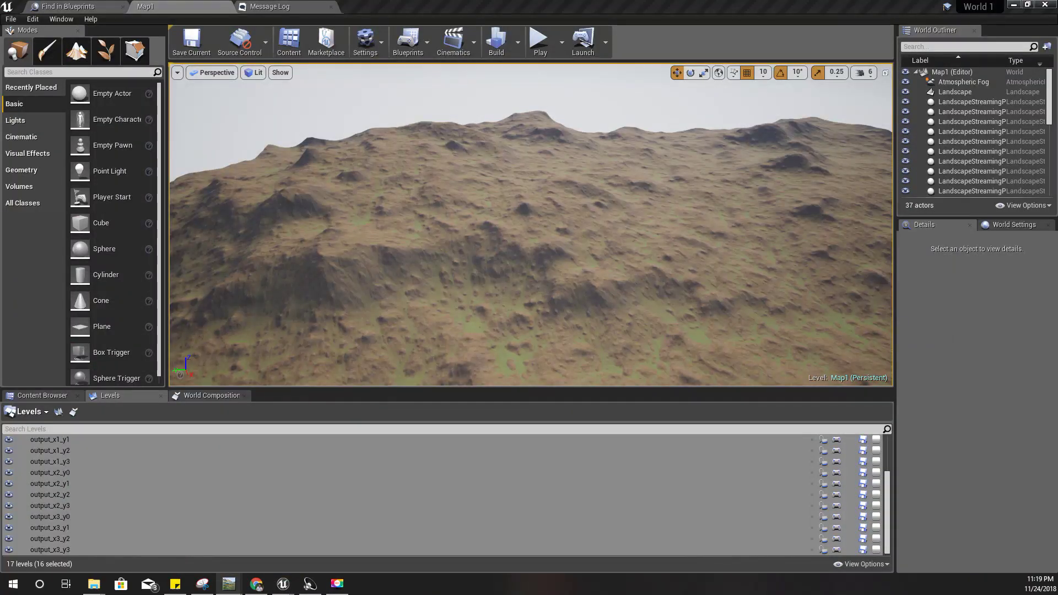
right_click_drag(531, 225, 751, 225)
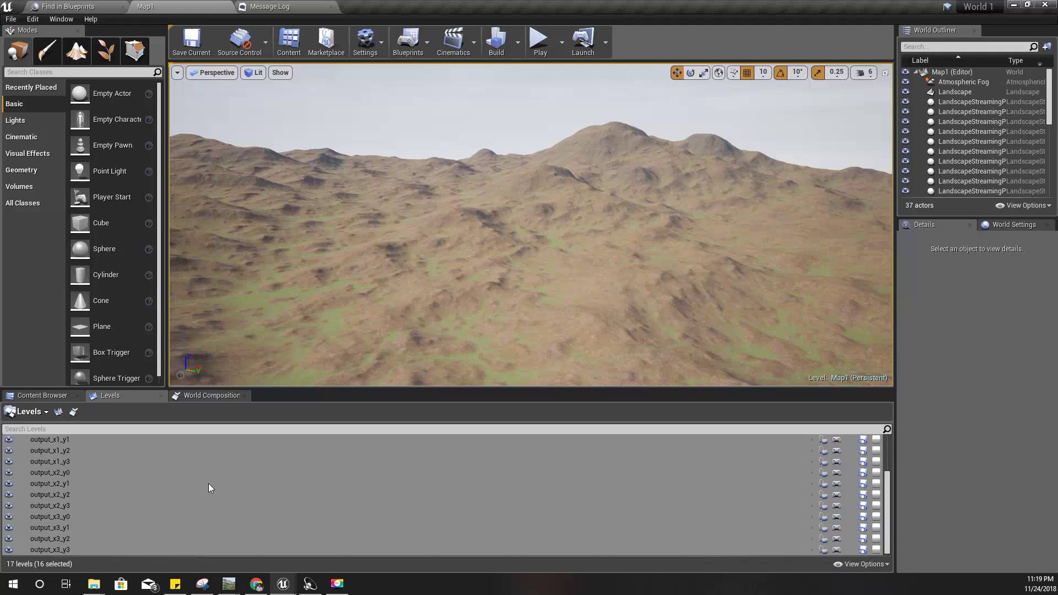
left_click(43, 395)
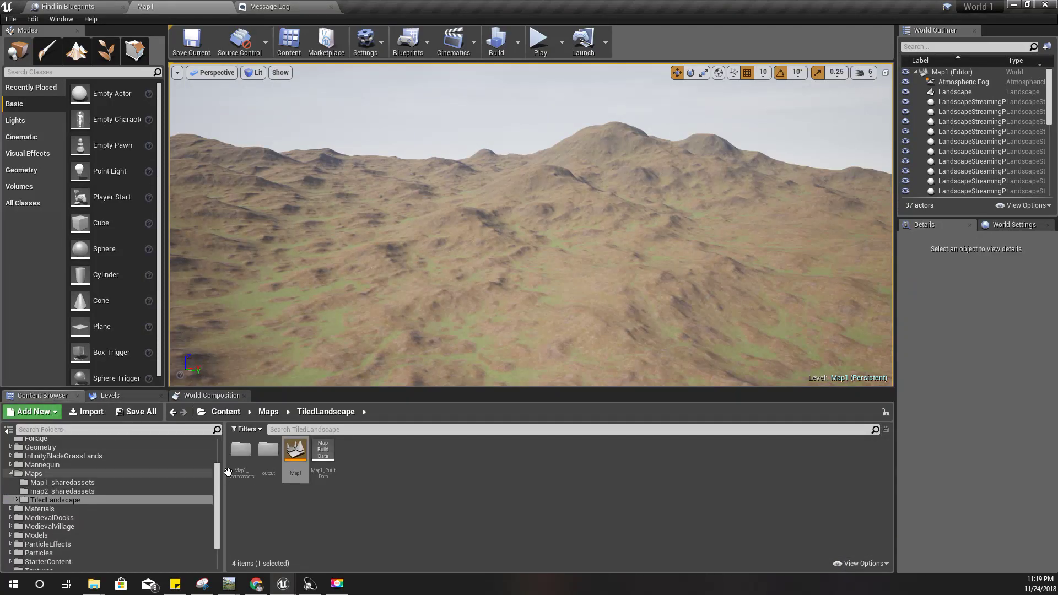
- Unload all 16 selected output tile levels from Map1 in the World 1 project
left_click(126, 400)
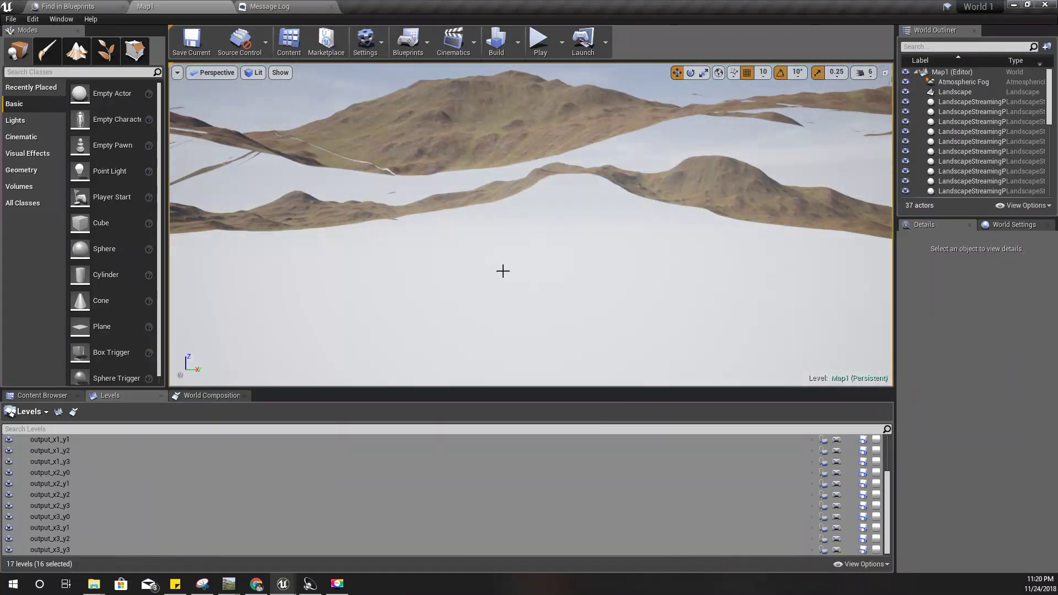
scroll(503, 271, "down", 5)
right_click(112, 487)
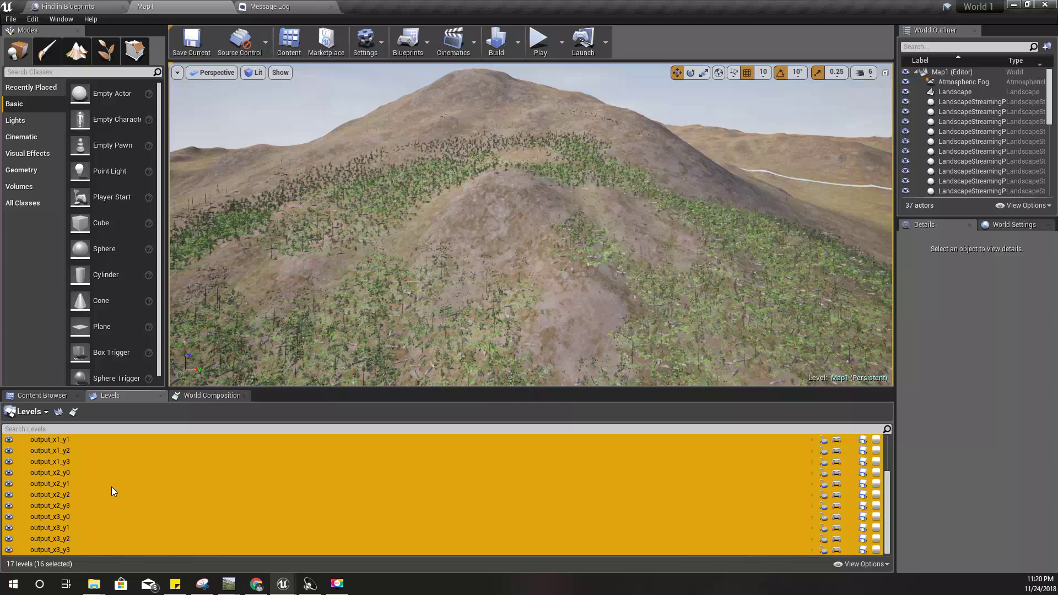
left_click(144, 302)
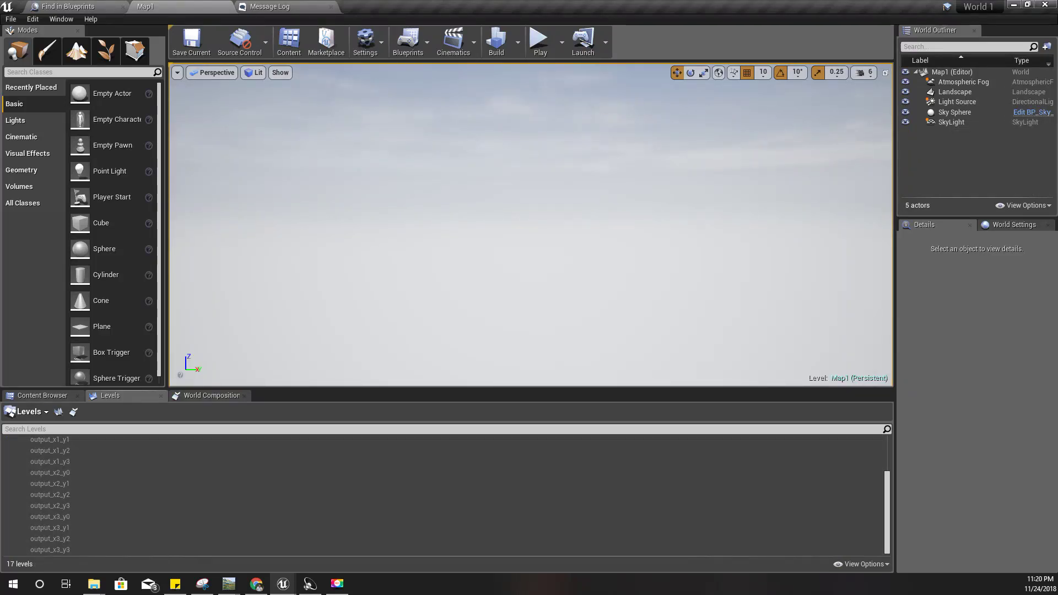
- Delete all 16 output level assets from the output folder inside Maps/TiledLandscape
left_click(33, 397)
double_click(268, 462)
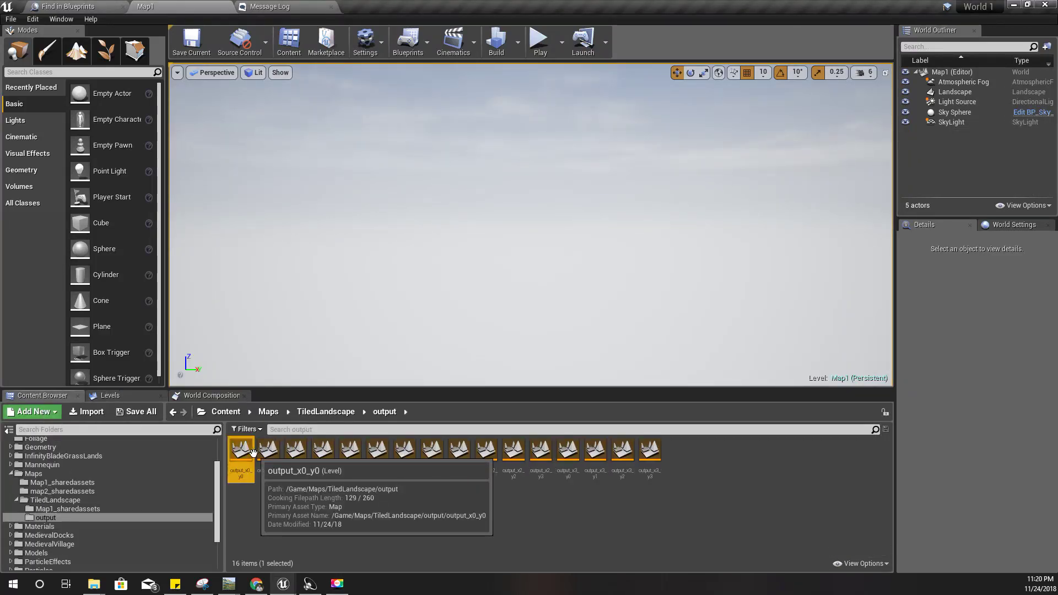
key("ctrl+a")
right_click(595, 478)
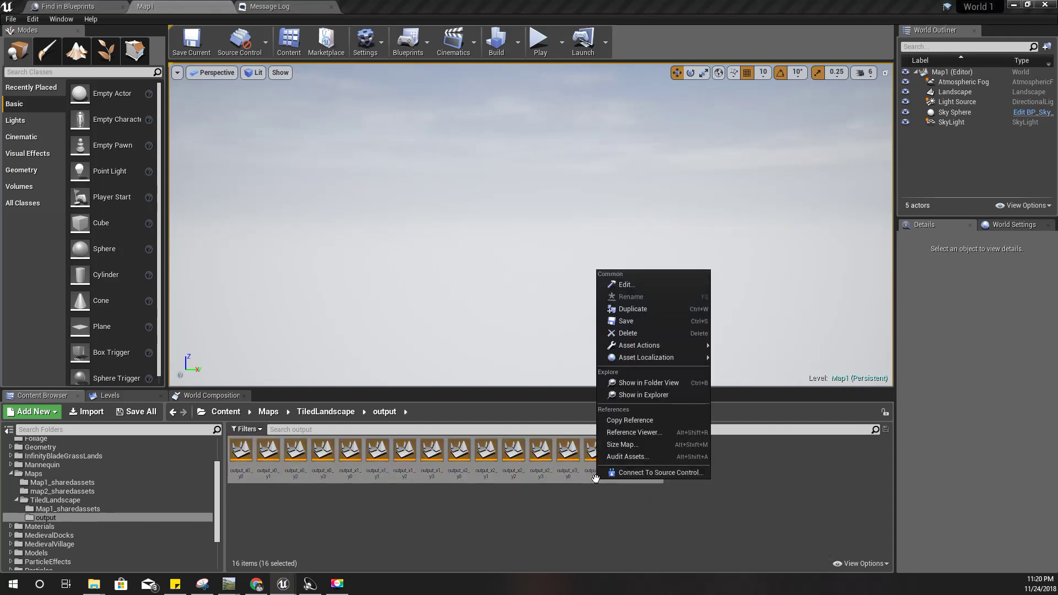
left_click(629, 333)
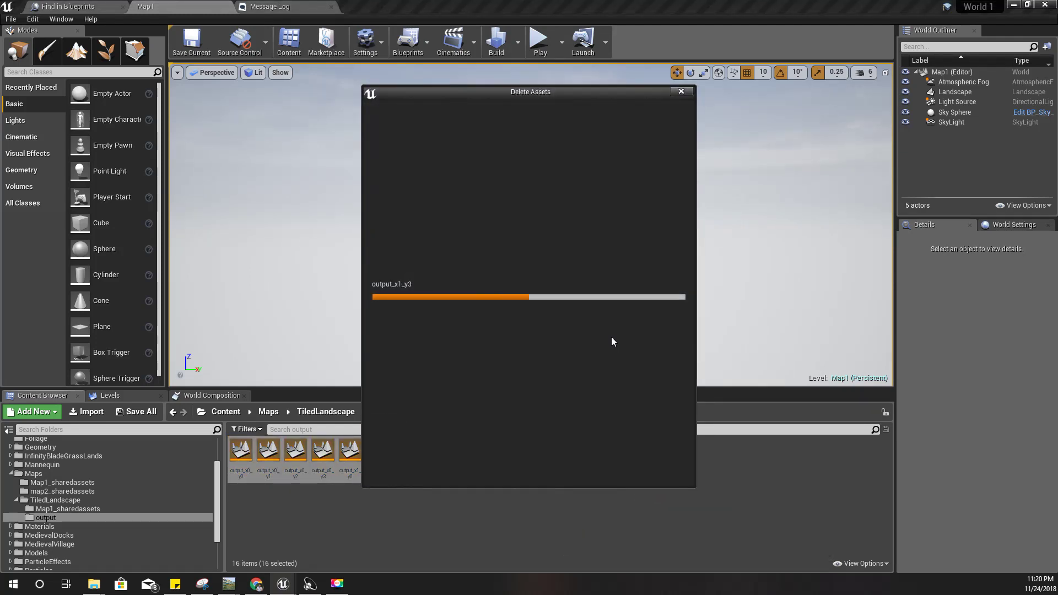
left_click(448, 469)
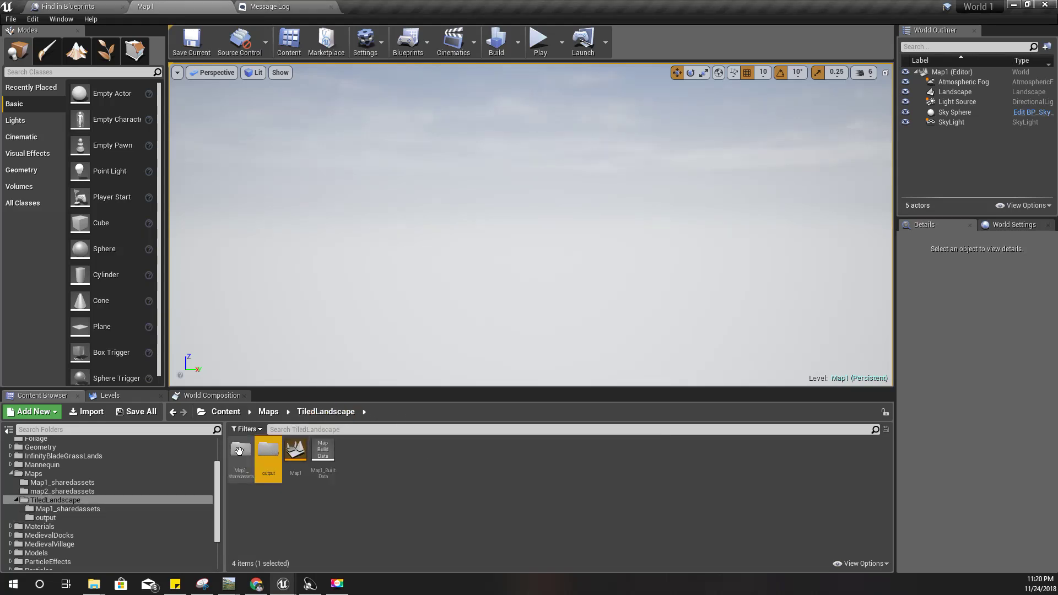
- Delete the Map1_sharedassets and output folders from TiledLandscape, force-deleting the layer info assets still referenced by Map1
right_click(238, 450)
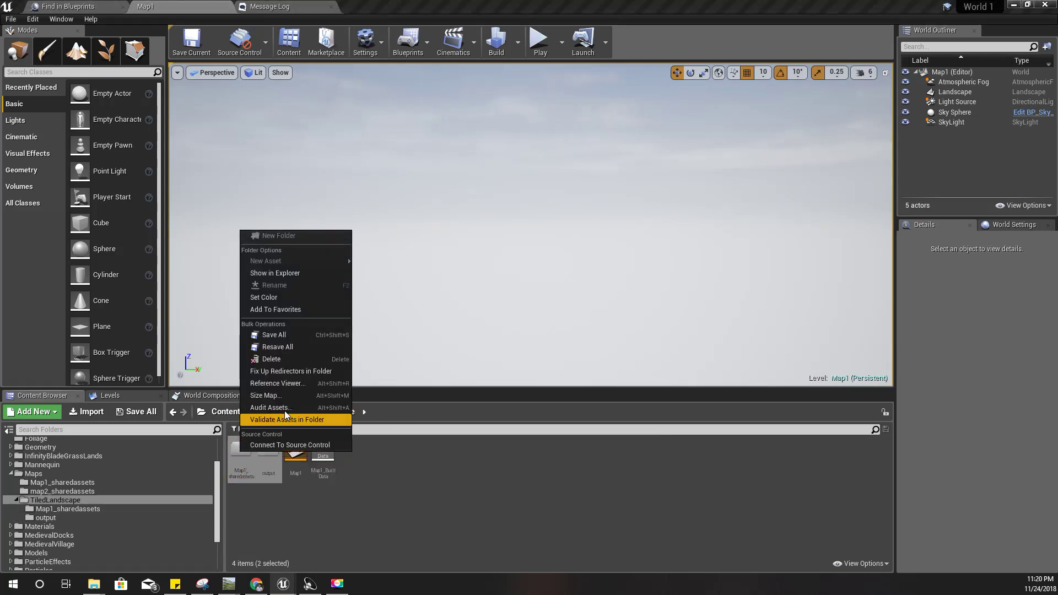
left_click(272, 358)
left_click(291, 379)
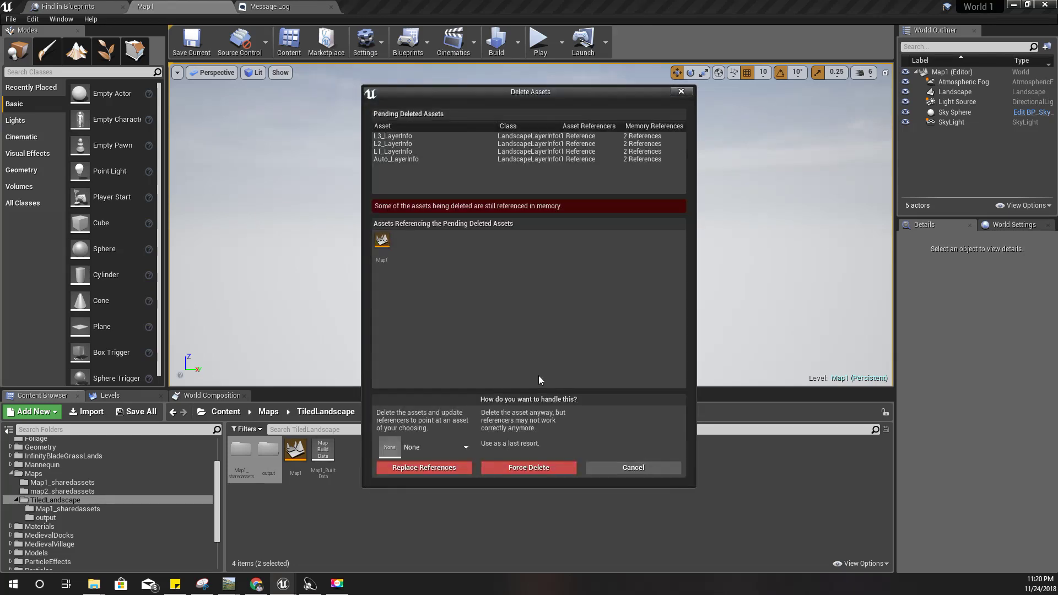
left_click(500, 467)
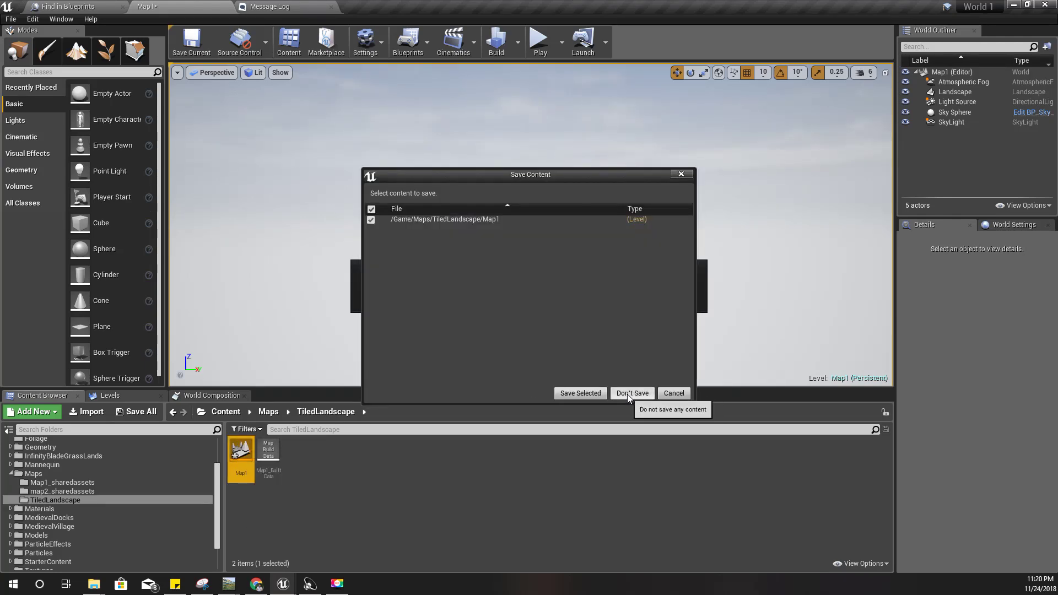
- Reload Map1 without saving its changes and return from the message log to the level
left_click(629, 393)
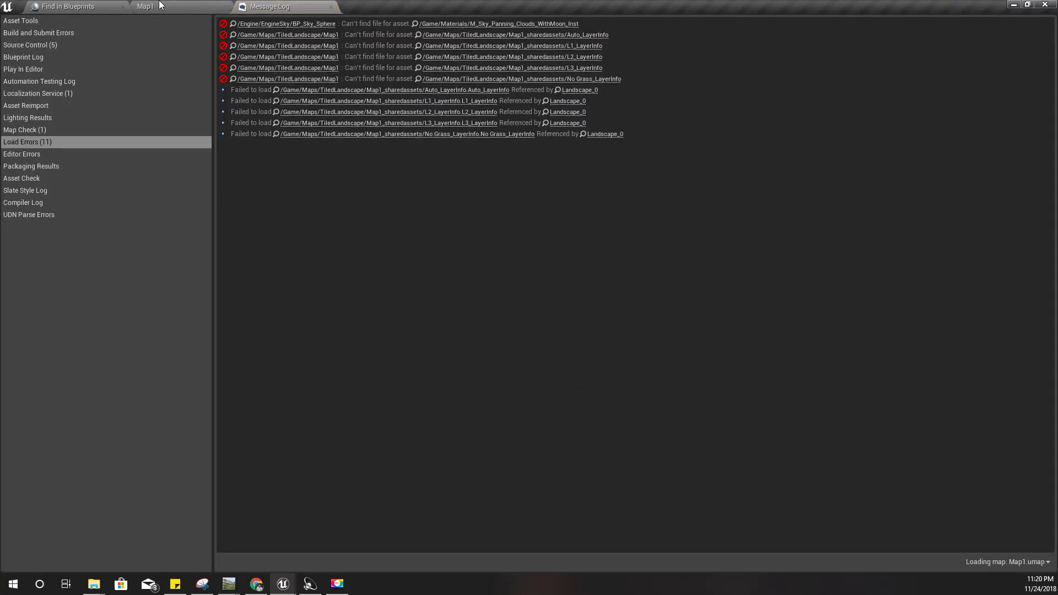
left_click(161, 5)
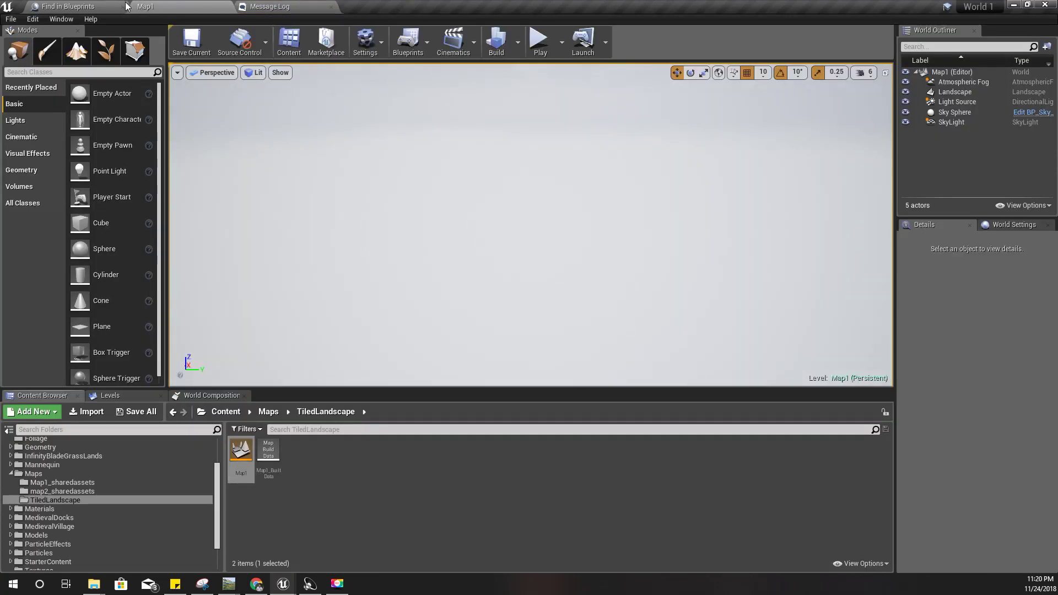
right_click(394, 504)
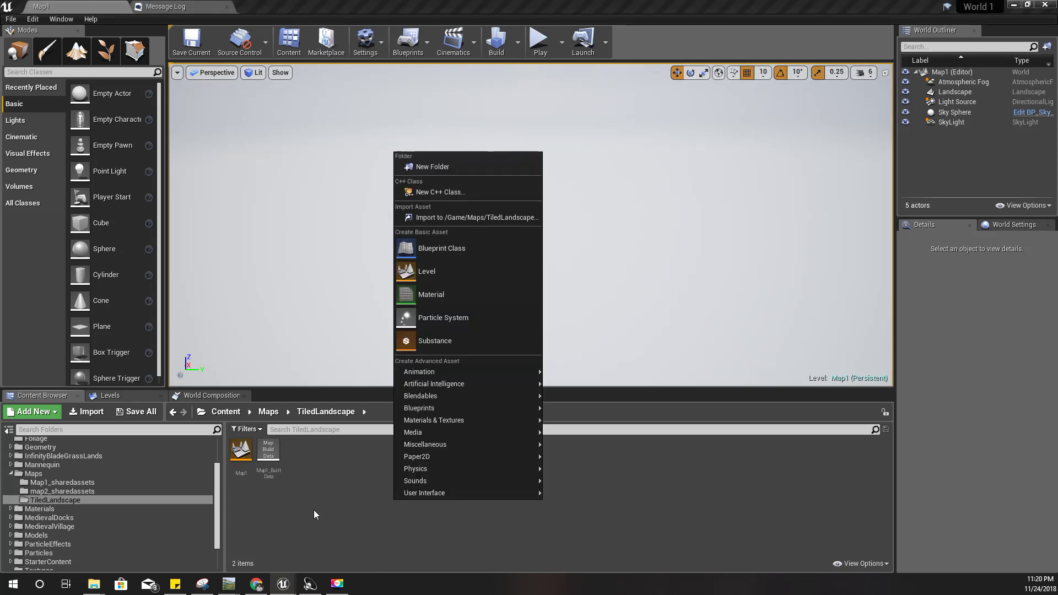
left_click(314, 511)
- Switch to the YT tiledLandscape.tmd project in World Machine and inspect the whole terrain in 3D from several angles
left_click(235, 586)
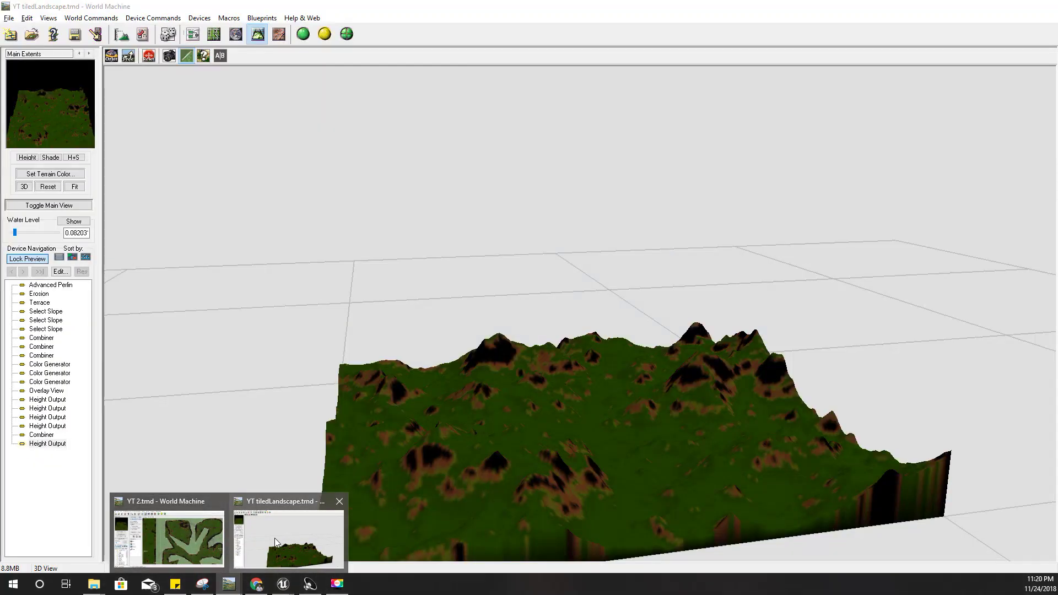
left_click(283, 542)
scroll(573, 359, "down", 5)
scroll(573, 371, "up", 5)
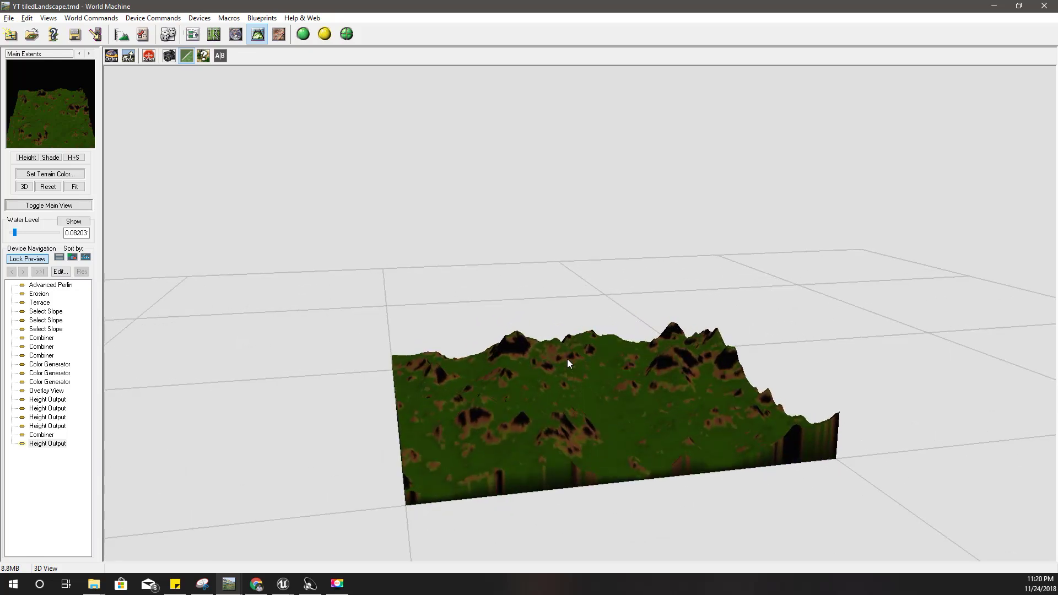
left_click_drag(678, 435, 71, 421)
scroll(639, 443, "up", 4)
scroll(639, 443, "down", 3)
scroll(648, 456, "up", 3)
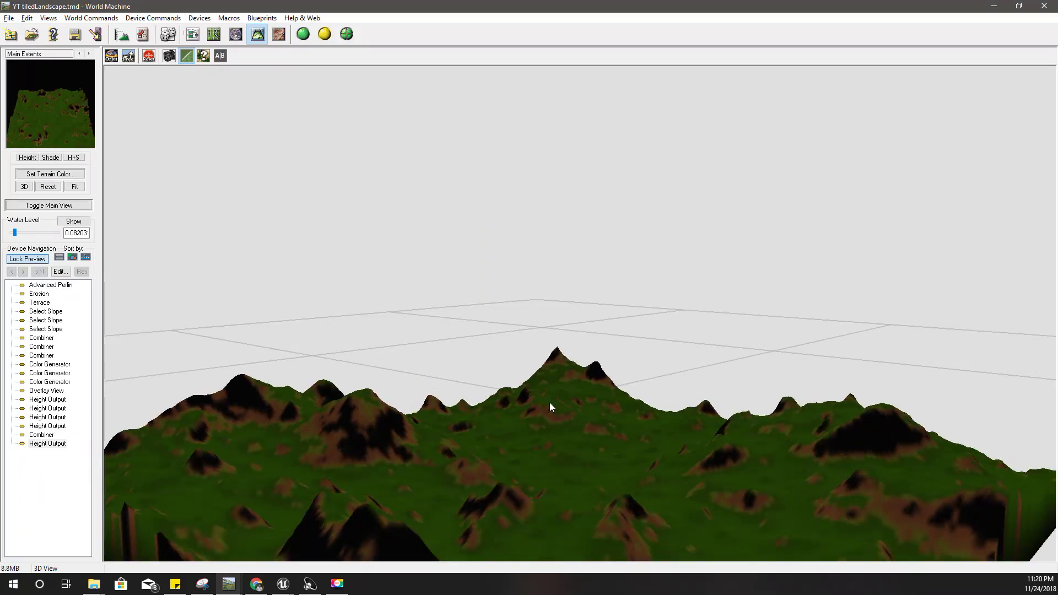
scroll(705, 449, "down", 4)
scroll(711, 441, "up", 4)
left_click_drag(711, 441, 844, 377)
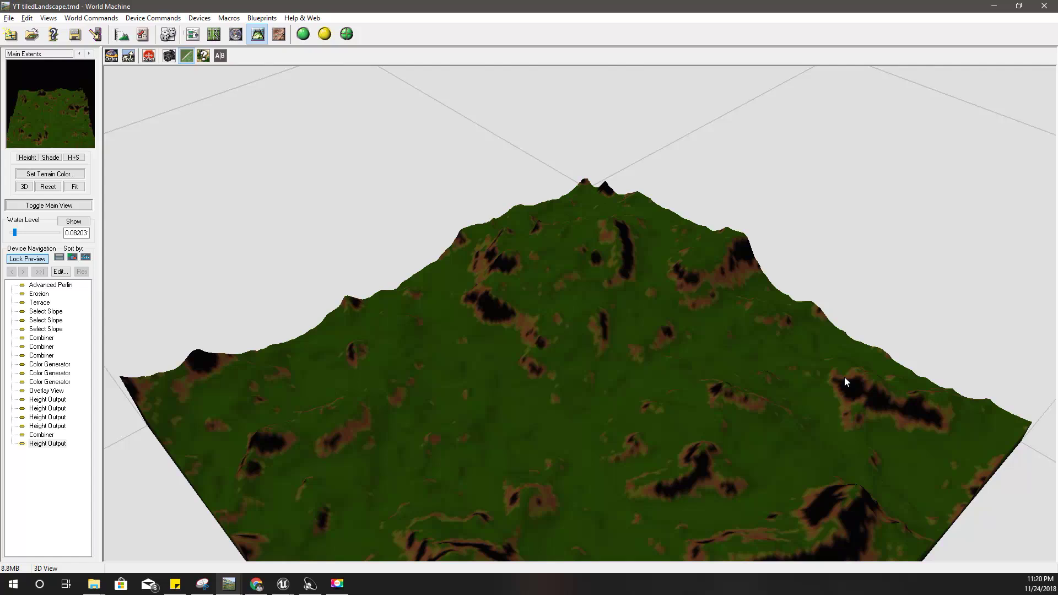
- Examine the terrain's hills, slopes and open ground up close in the 3D view from different directions
left_click_drag(735, 266, 780, 244)
scroll(814, 273, "up", 4)
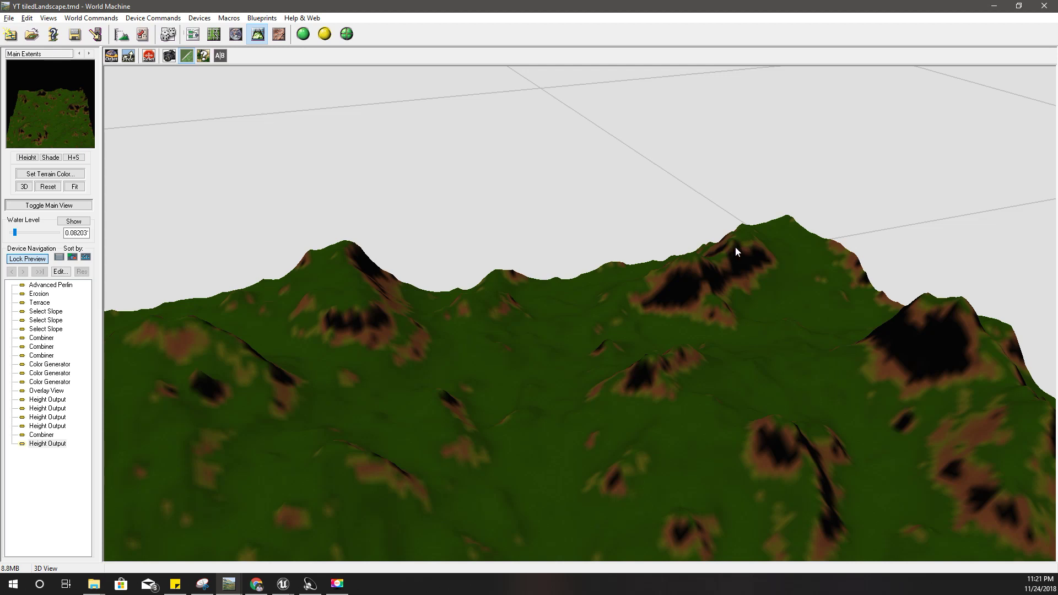
left_click_drag(560, 307, 621, 323)
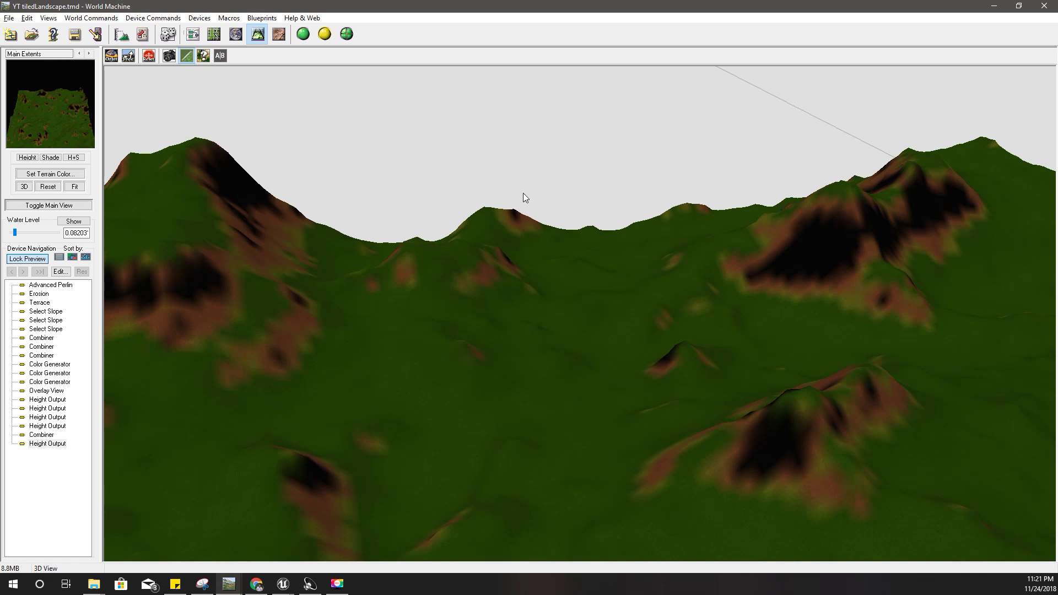
scroll(626, 382, "up", 1)
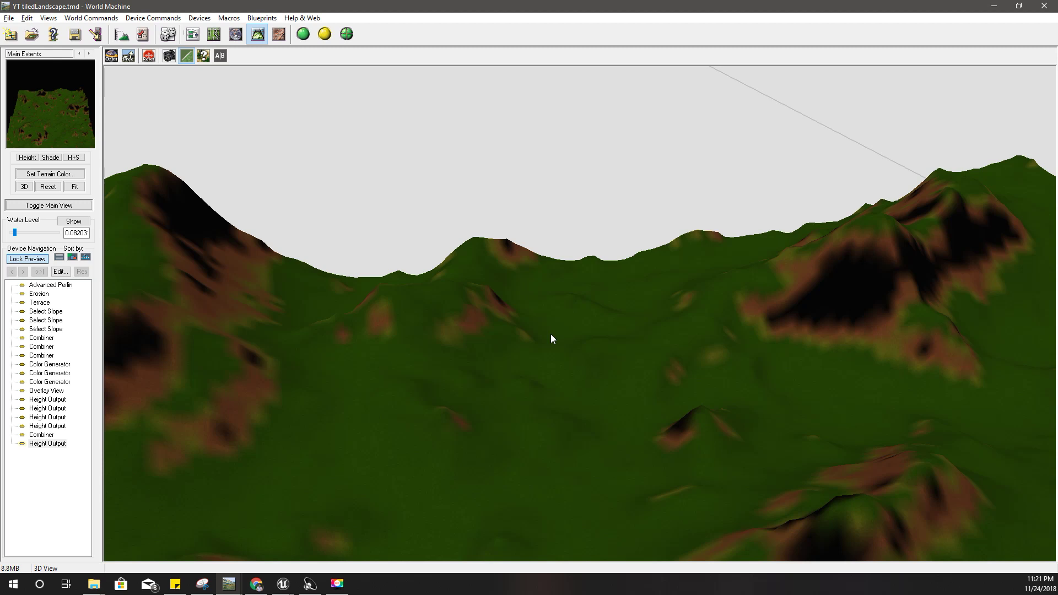
left_click_drag(551, 334, 580, 385)
scroll(583, 389, "up", 1)
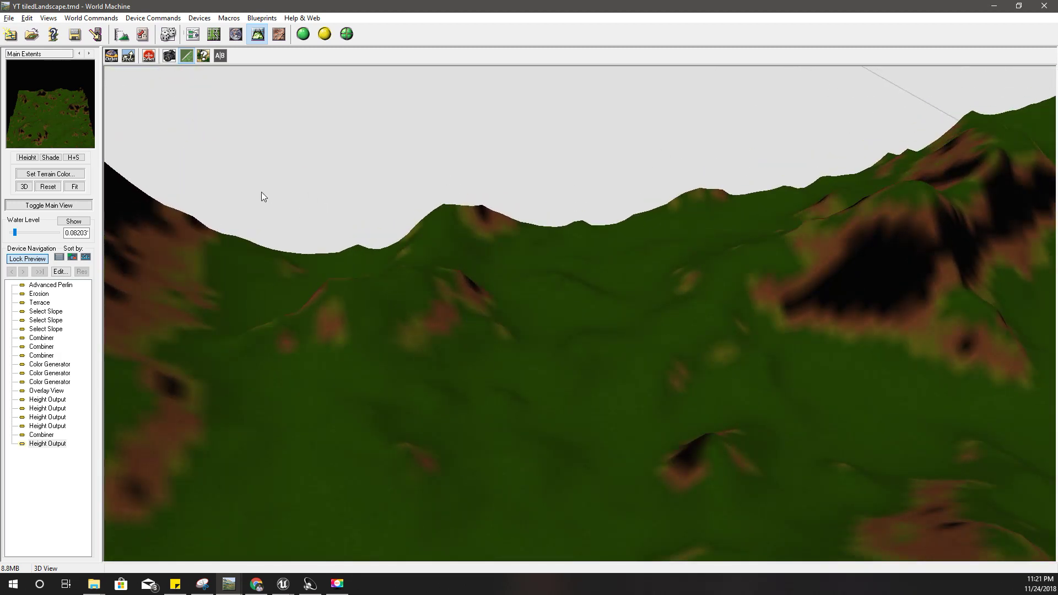
left_click_drag(665, 359, 284, 338)
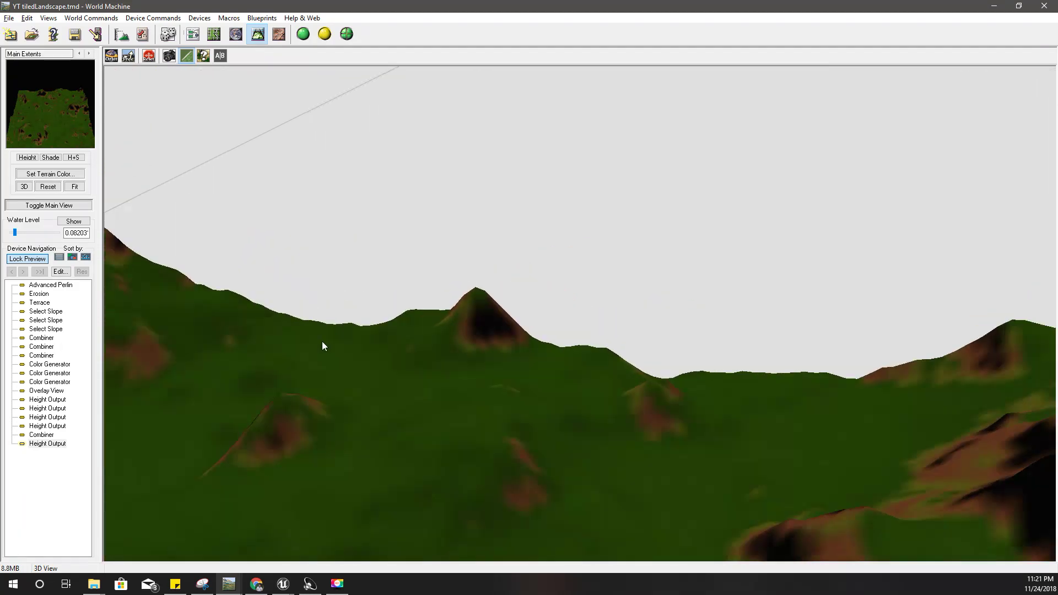
left_click_drag(323, 345, 392, 356)
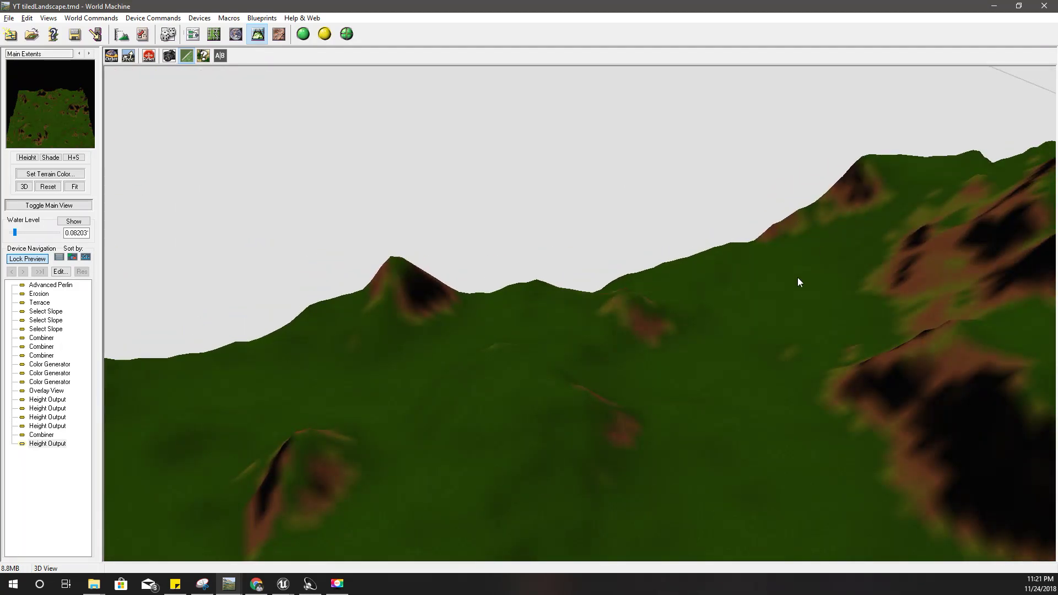
left_click_drag(683, 329, 869, 347)
right_click_drag(594, 290, 725, 269)
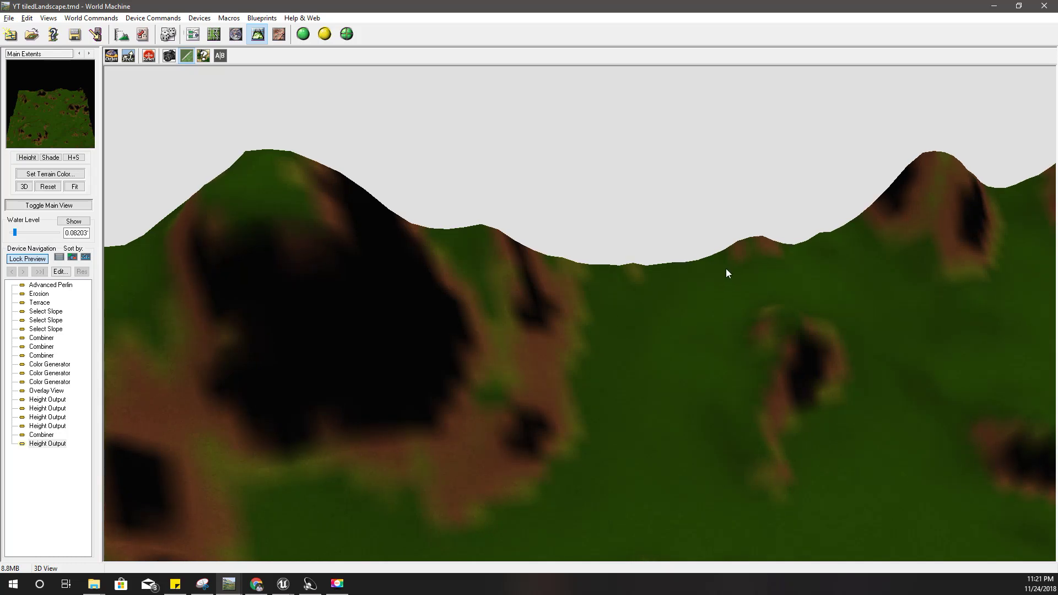
left_click_drag(894, 187, 603, 340)
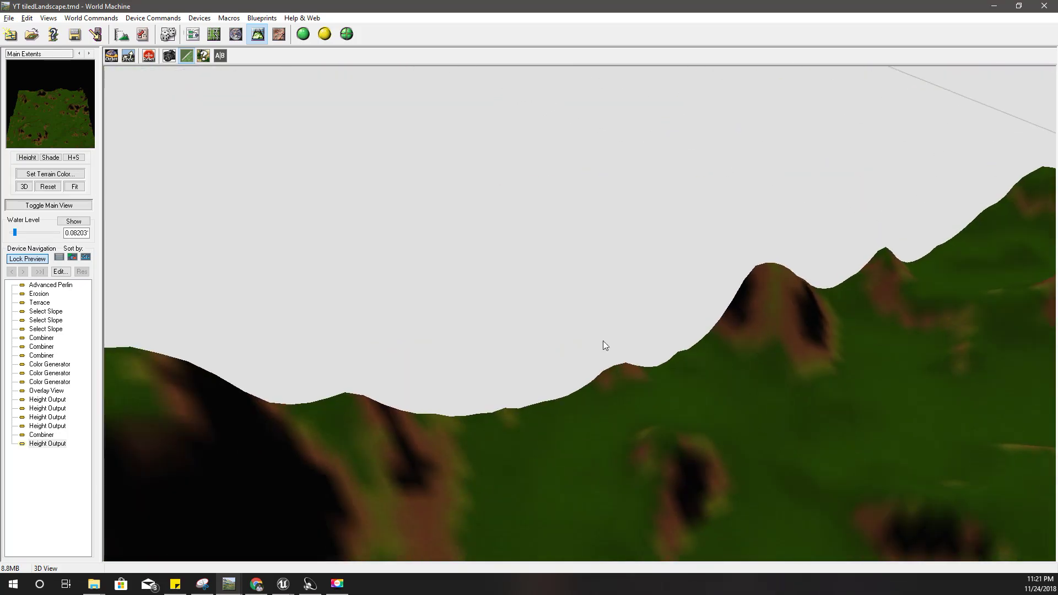
- Show the device workview and examine the network from Advanced Perlin and Erosion to the height outputs and Overlay View
left_click(192, 36)
scroll(447, 346, "down", 2)
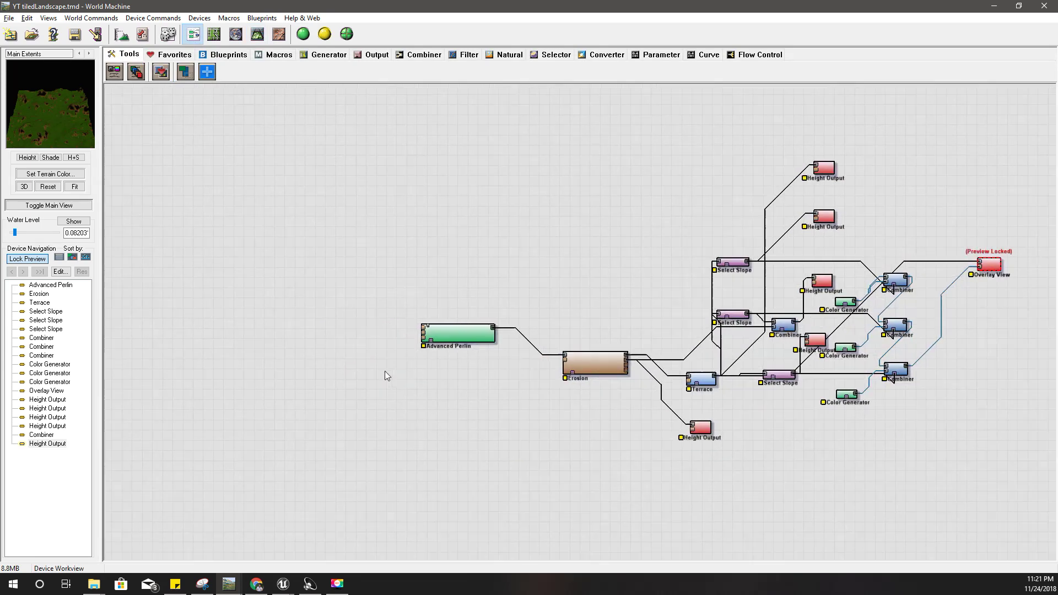
middle_click_drag(669, 342, 561, 345)
scroll(247, 348, "up", 2)
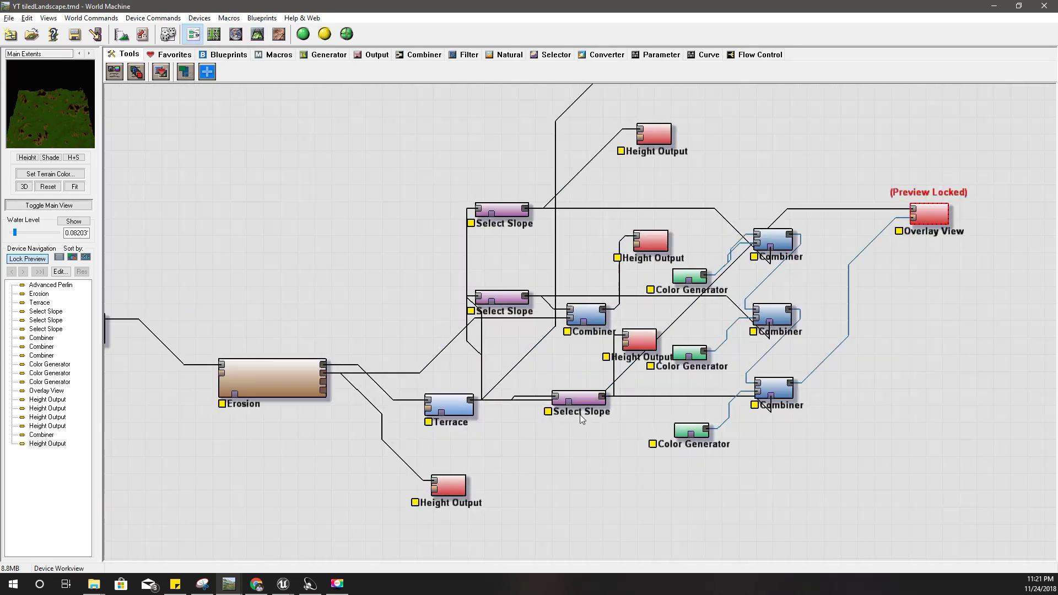
scroll(544, 332, "up", 2)
middle_click_drag(282, 282, 964, 192)
middle_click_drag(616, 305, 619, 320)
right_click_drag(343, 362, 435, 365)
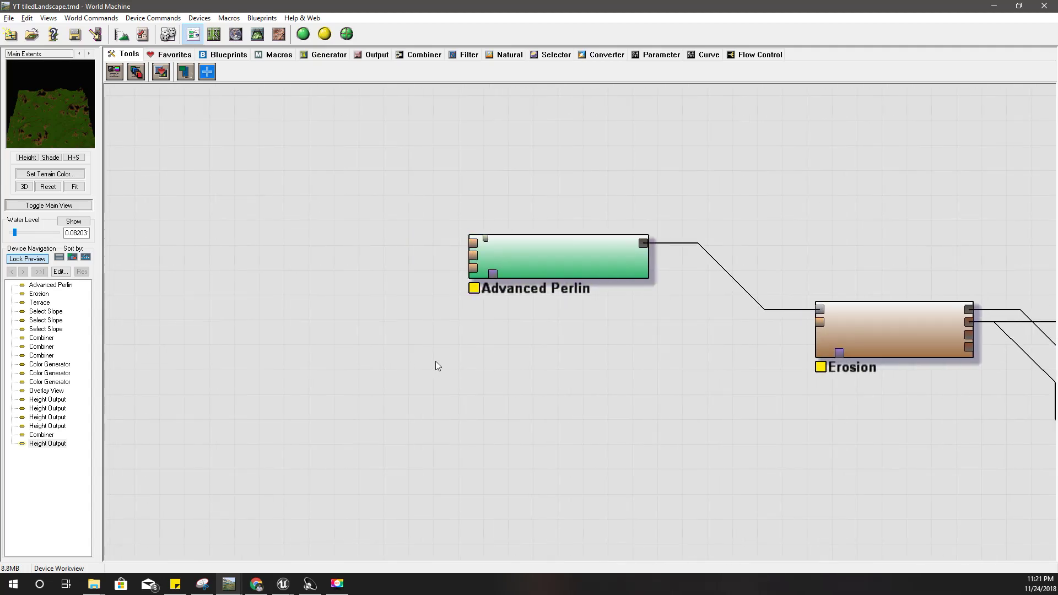
scroll(384, 330, "down", 1)
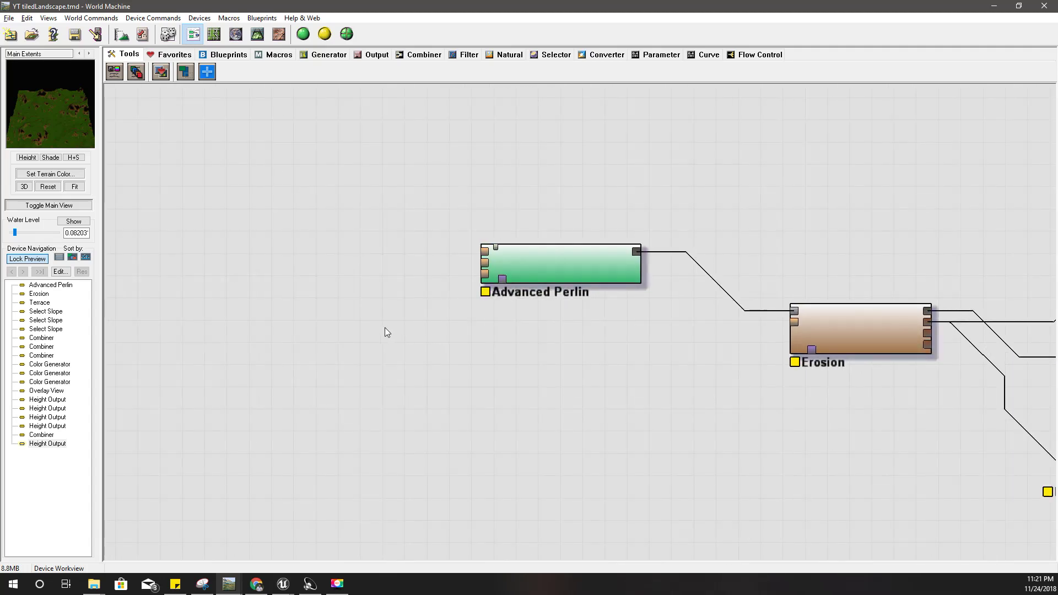
- Add a Layout Generator device in the empty space before the Advanced Perlin device
left_click(326, 56)
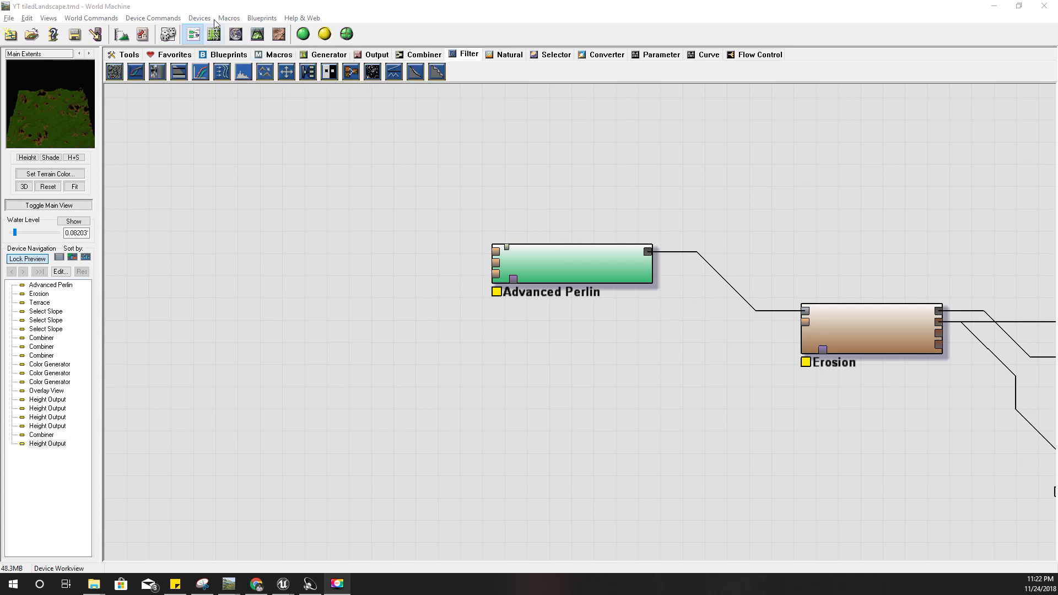
left_click(207, 19)
mouse_move(237, 31)
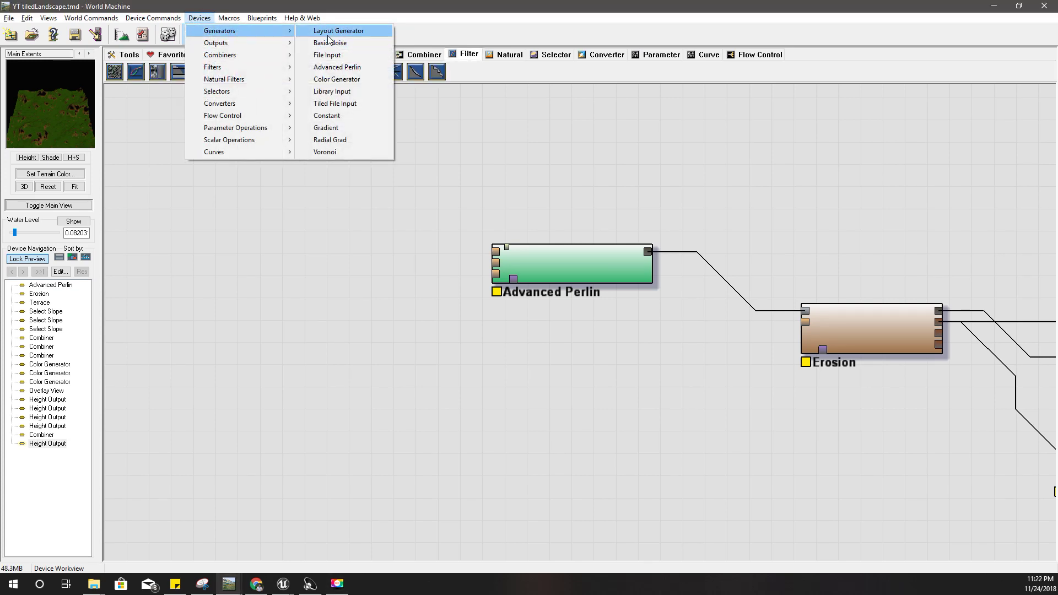
left_click(329, 31)
left_click(362, 279)
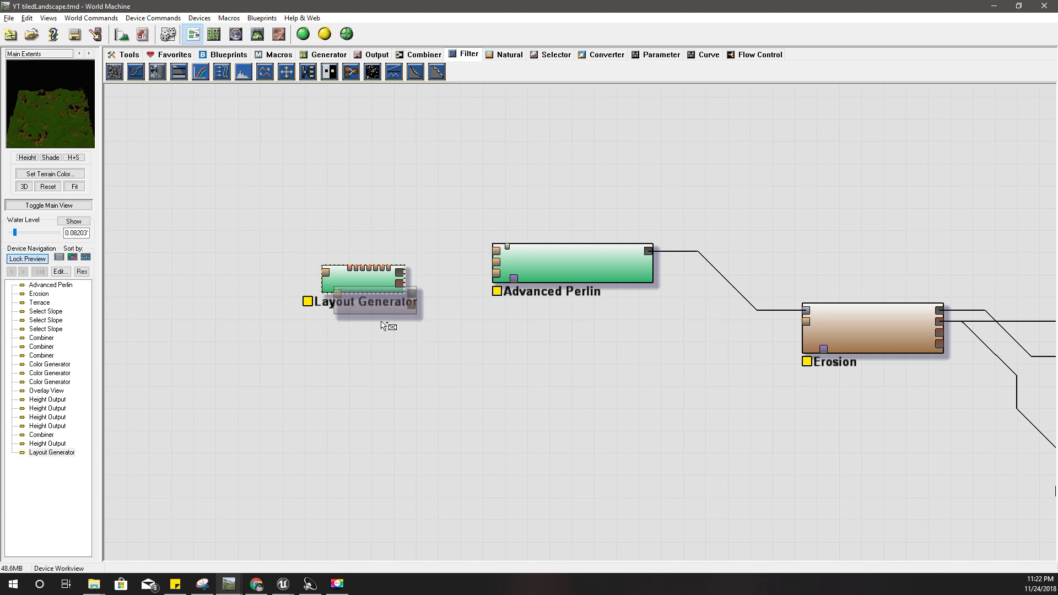
- Connect the Layout Generator's heightfield output to the Shaping Guide input of the Advanced Perlin device
scroll(385, 284, "up", 1)
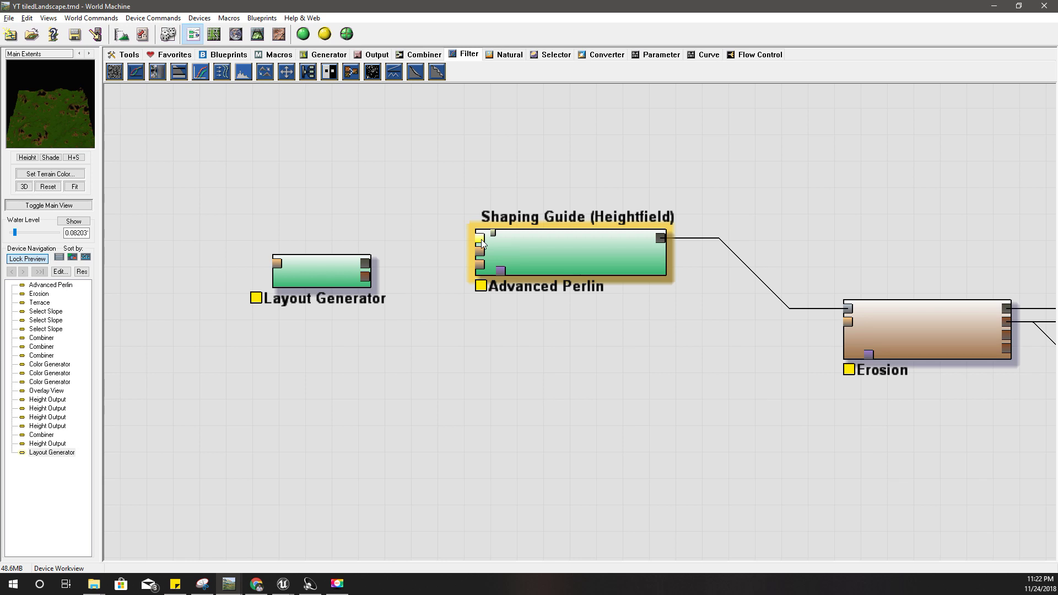
left_click(543, 259)
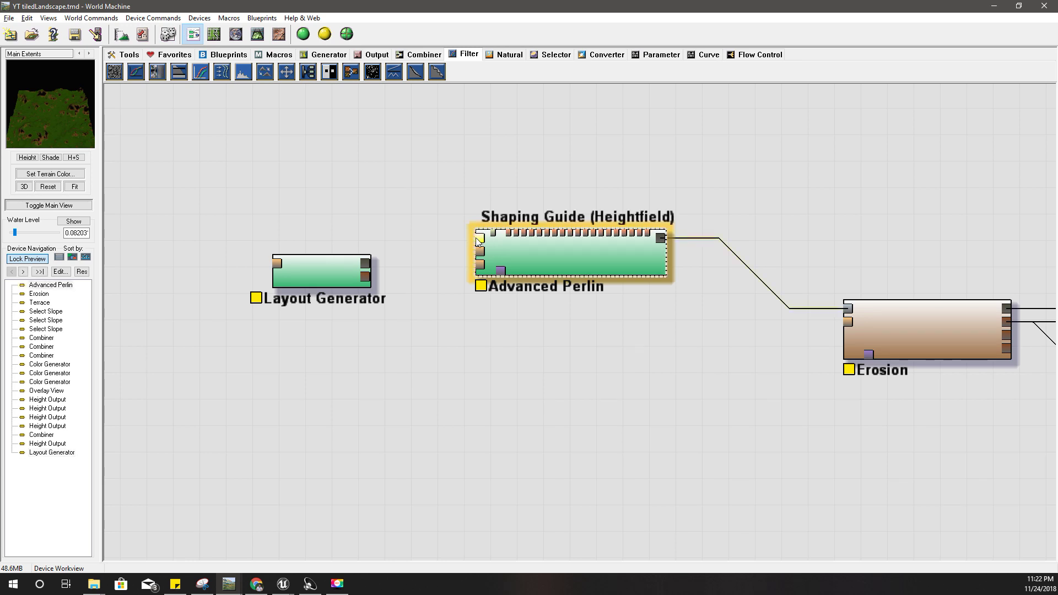
left_click_drag(479, 241, 368, 260)
- Open the Layout Generator in the layout view and frame the square marking the terrain extents
double_click(318, 270)
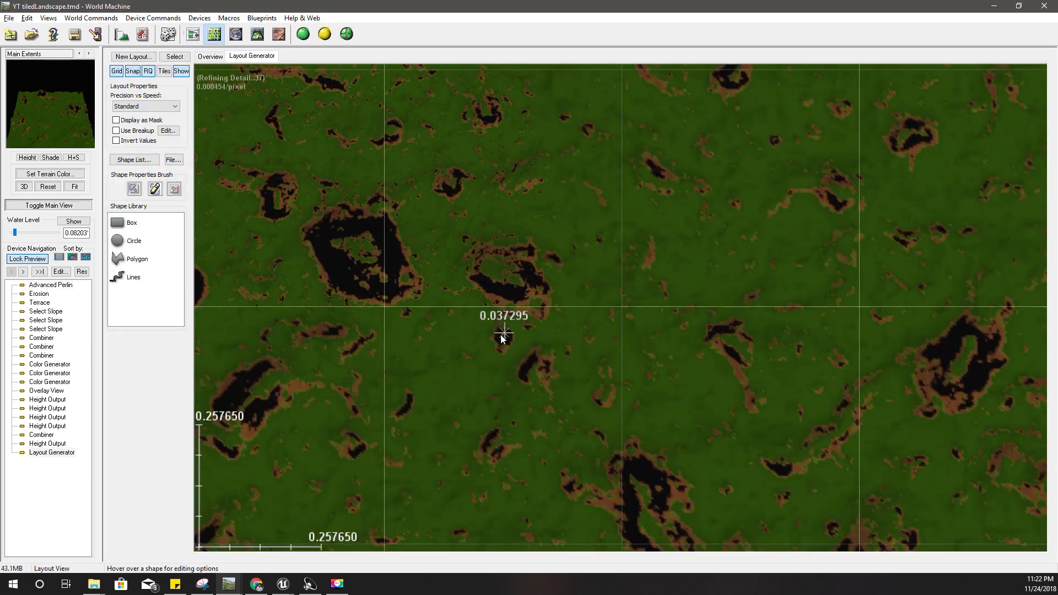
scroll(497, 333, "down", 3)
scroll(514, 275, "up", 5)
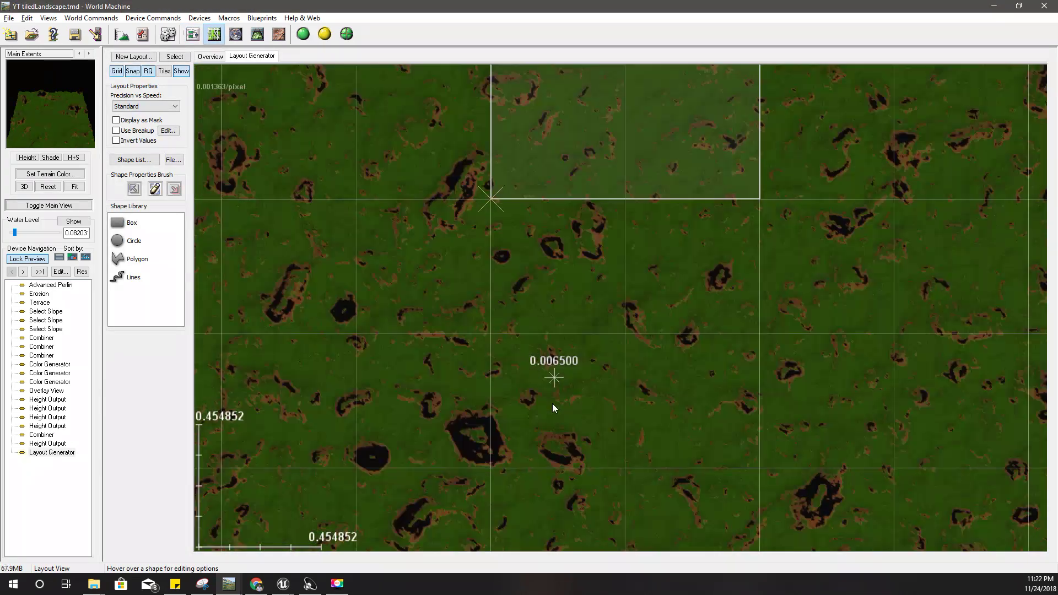
middle_click_drag(607, 171, 561, 322)
scroll(560, 323, "down", 1)
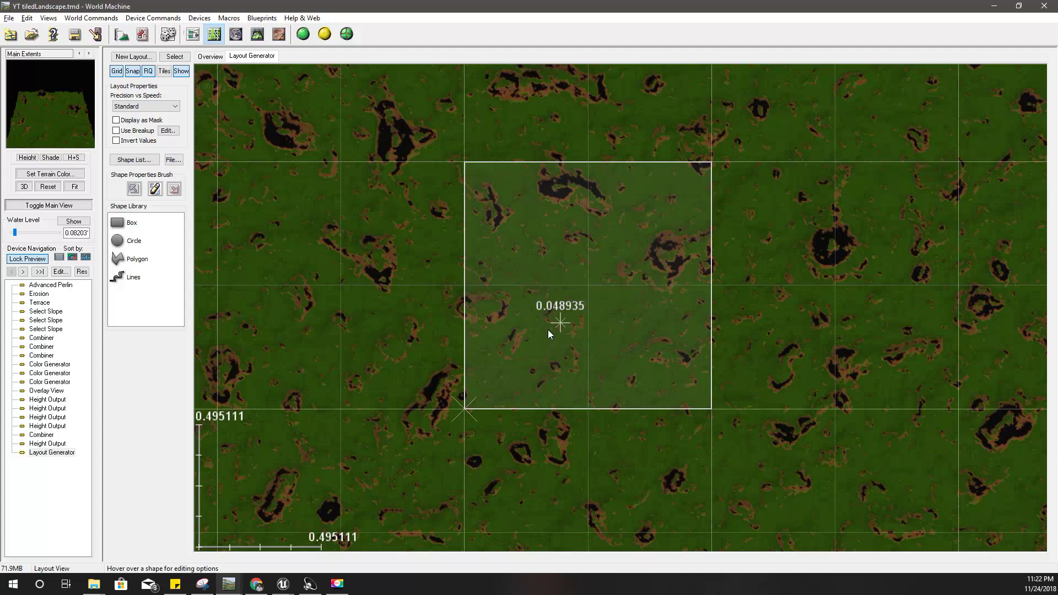
scroll(494, 376, "up", 2)
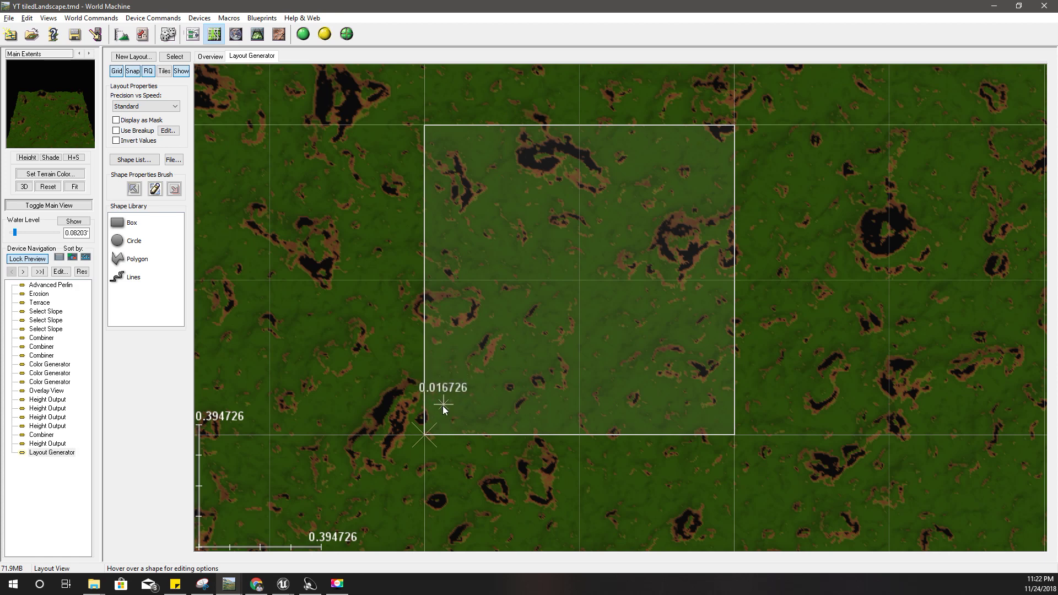
- Start a polygon inside the terrain extents' lower-left corner, tracing the lower edge to mid-width and a hook-shaped lobe back toward the centre
left_click(154, 190)
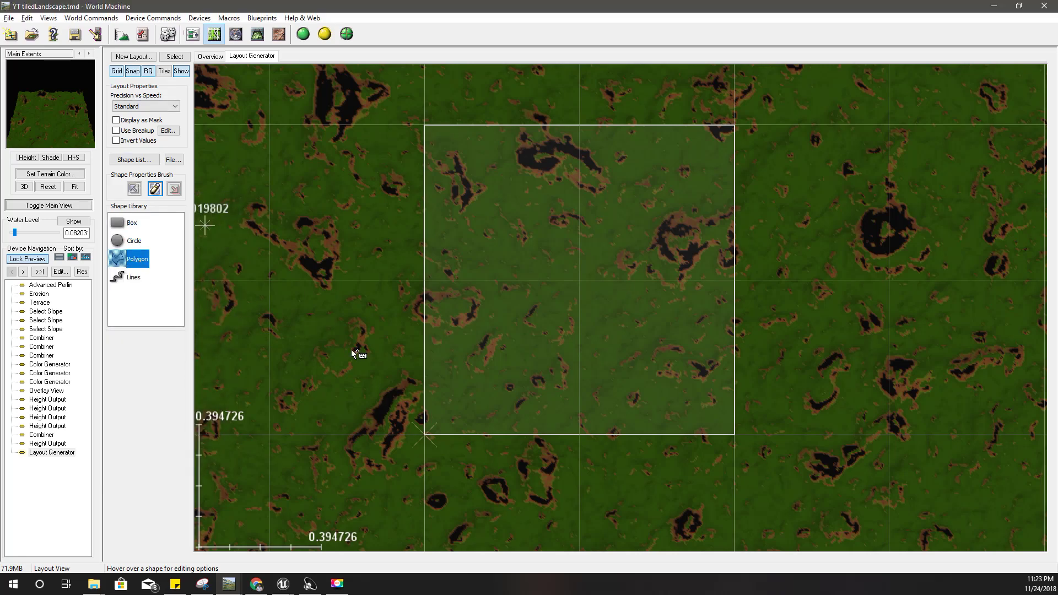
left_click(485, 424)
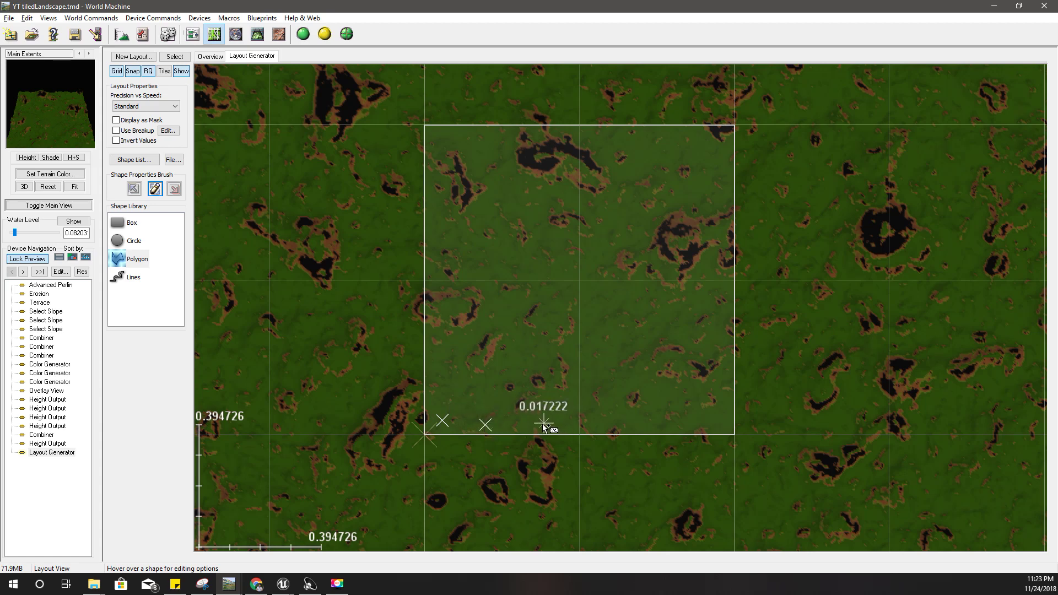
left_click(571, 412)
left_click(570, 380)
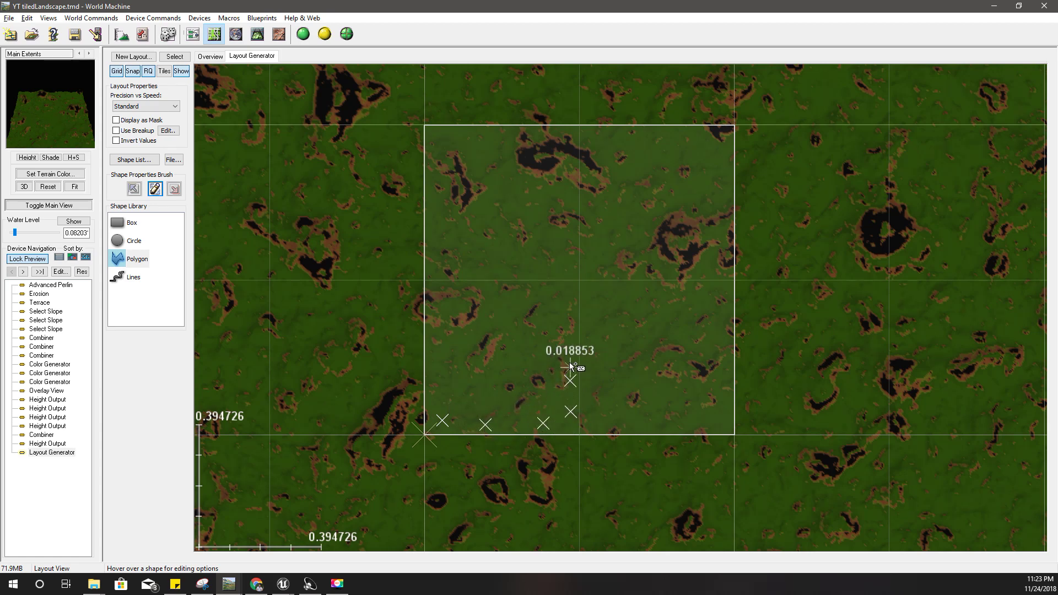
left_click(571, 349)
left_click(555, 332)
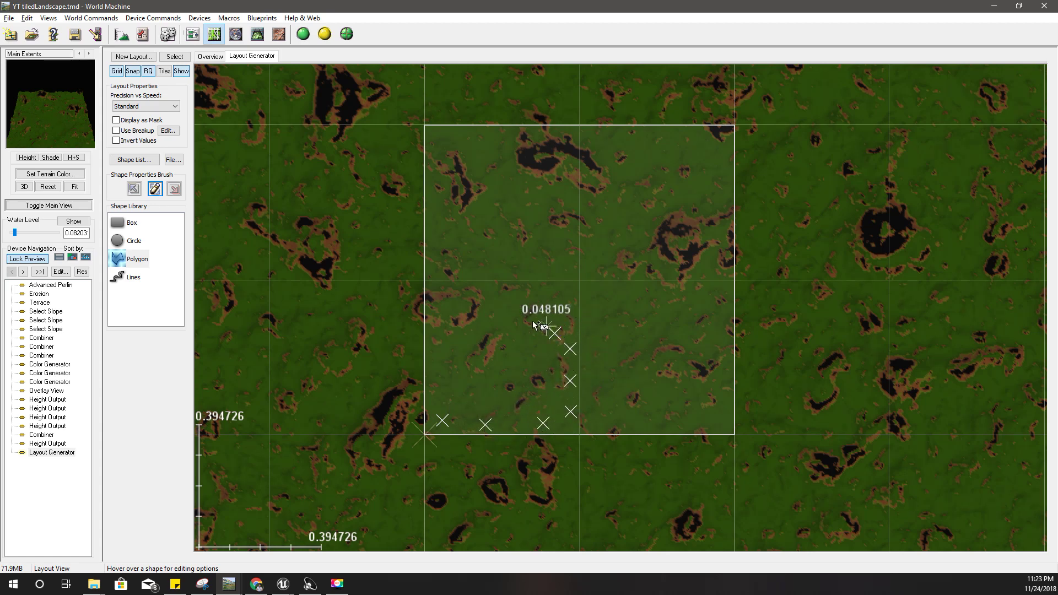
left_click(499, 374)
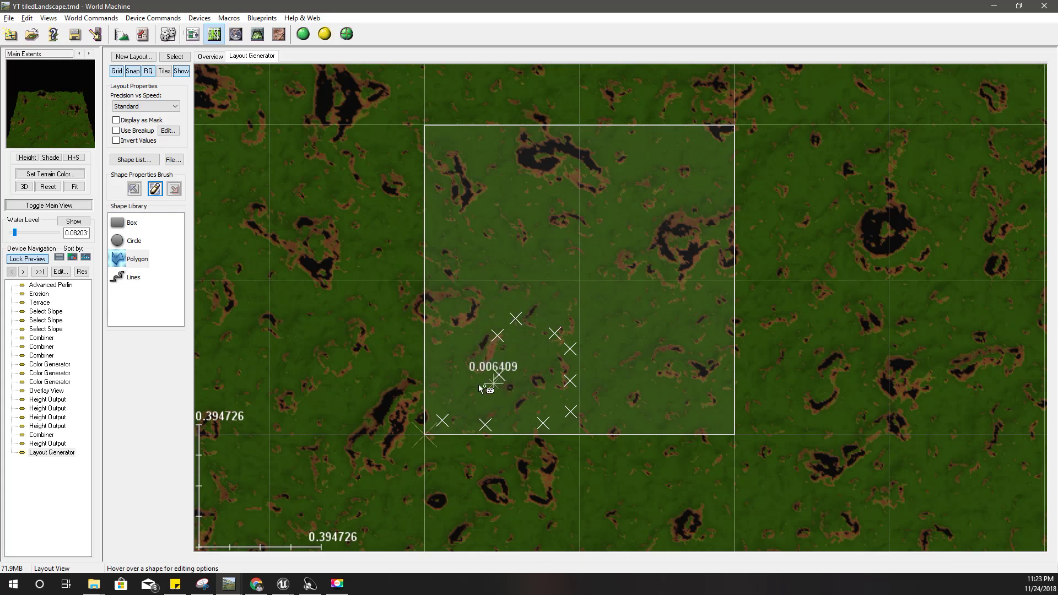
left_click(455, 327)
left_click(488, 302)
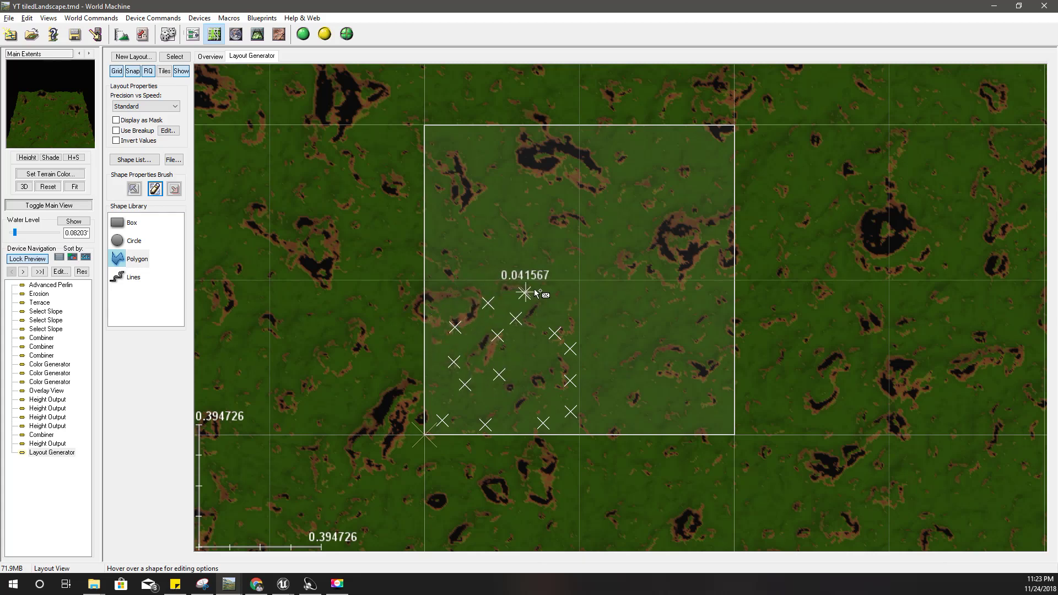
left_click(524, 293)
left_click(550, 274)
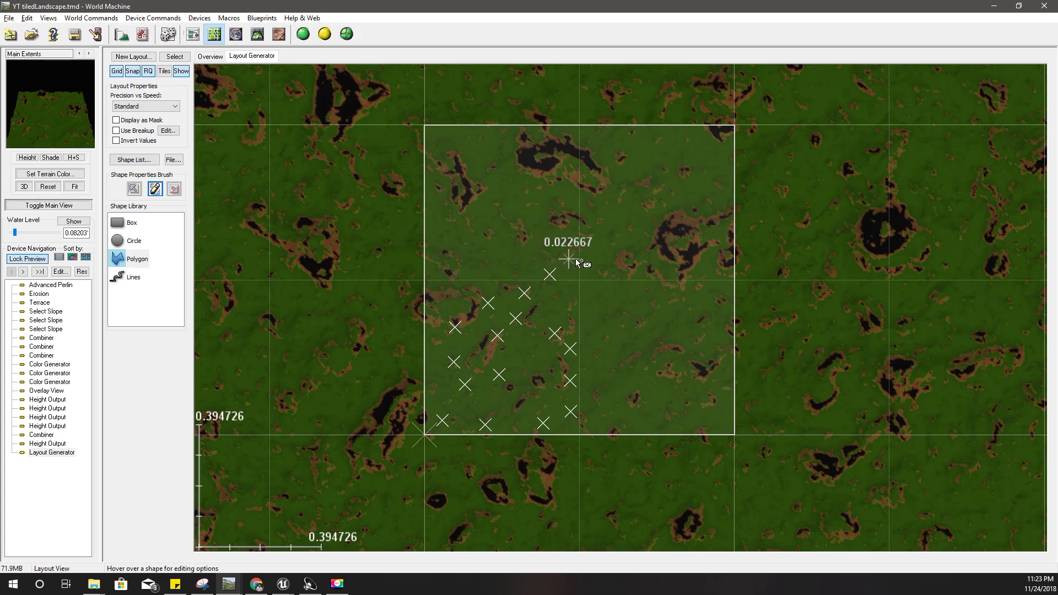
- Continue the polygon outline from the centre down to the lower edge, around the lower-right corner and up inside the right edge
left_click(609, 331)
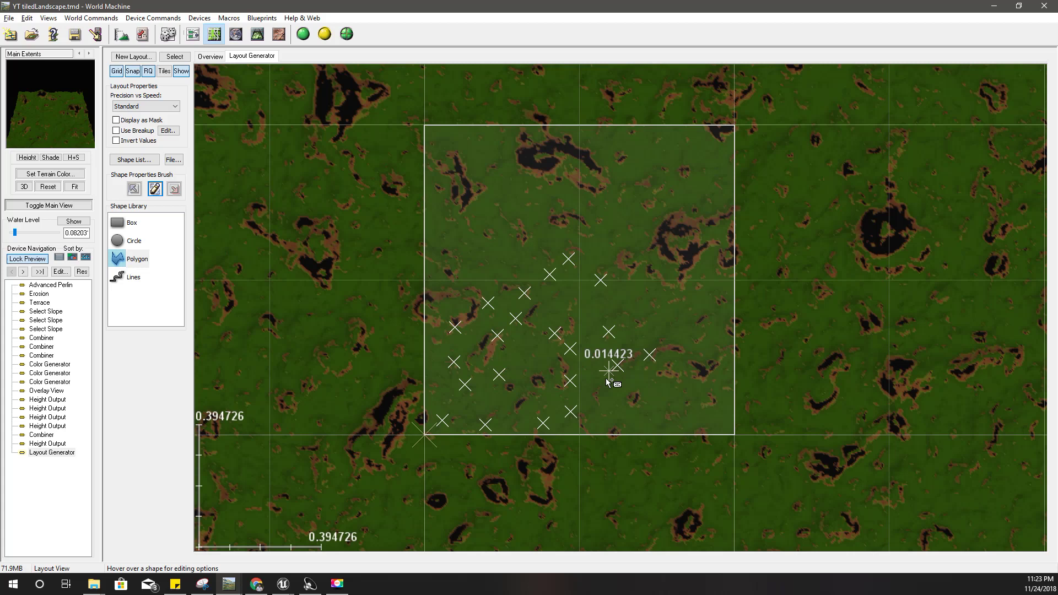
left_click(606, 414)
left_click(652, 424)
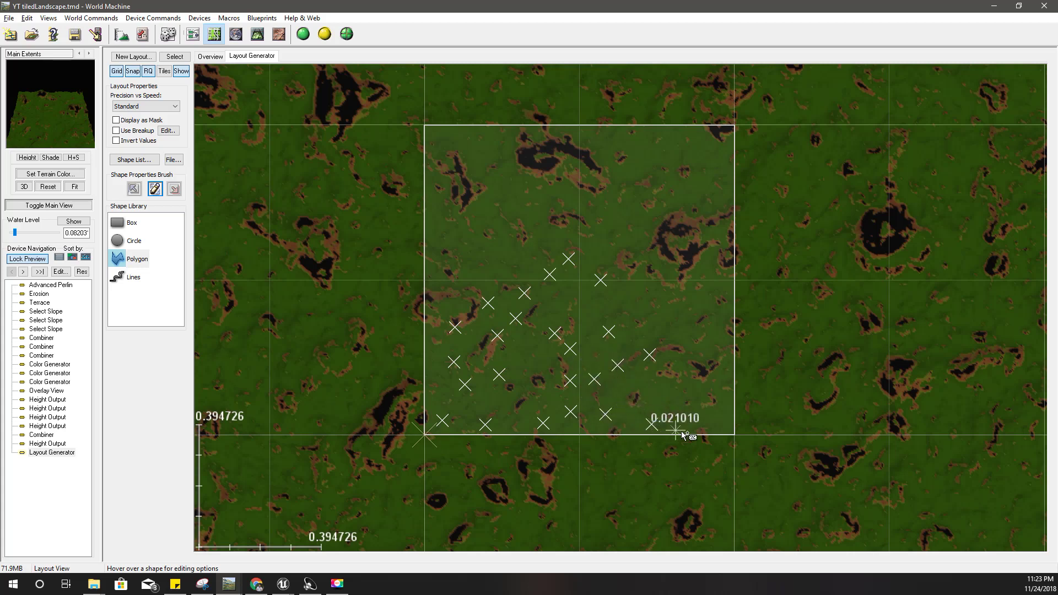
left_click(692, 426)
left_click(722, 423)
left_click(724, 389)
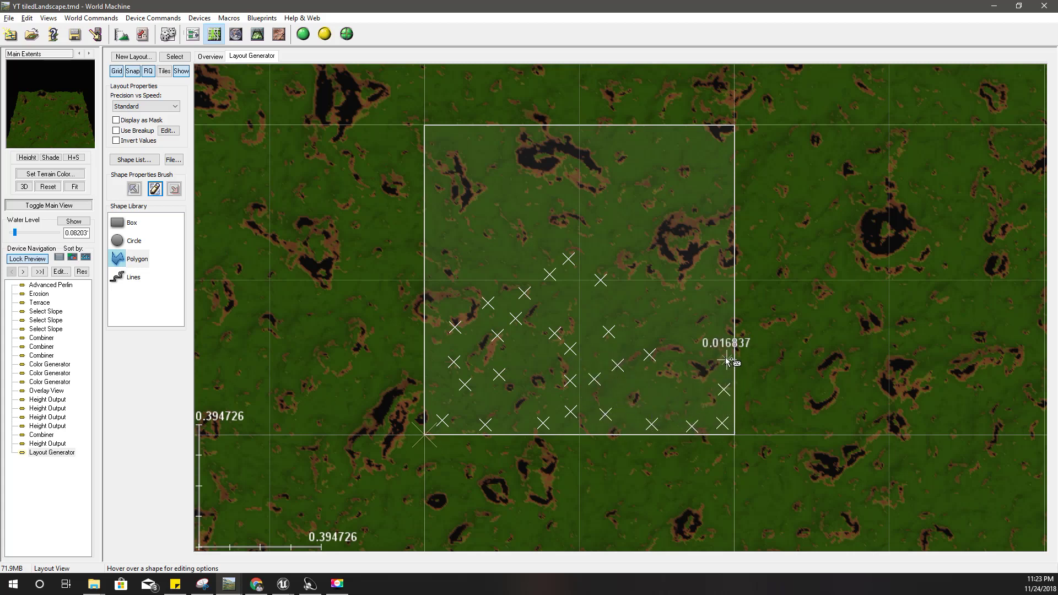
left_click(722, 357)
left_click(722, 324)
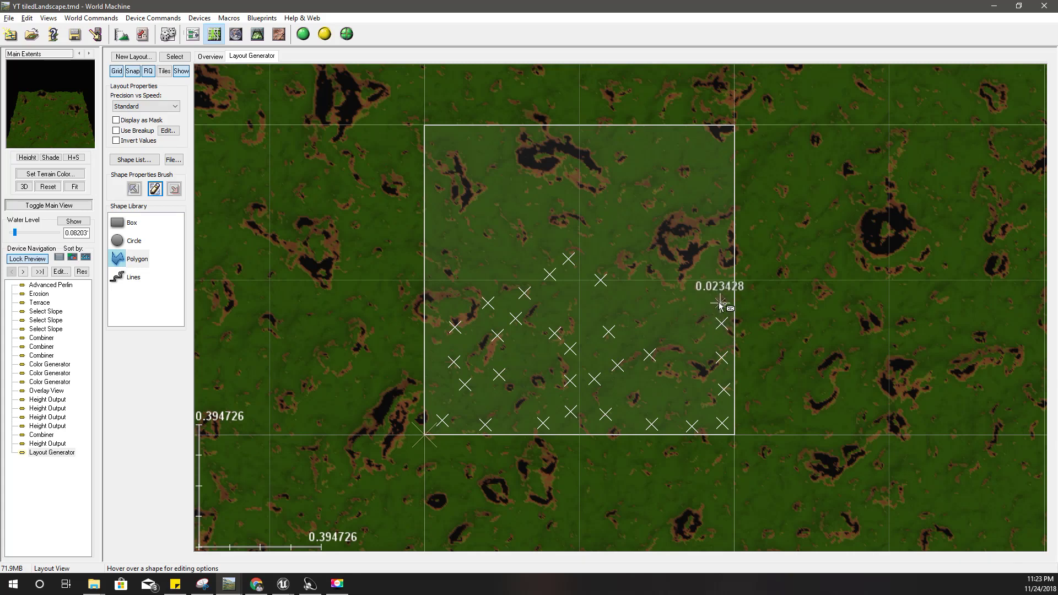
- Extend the polygon outline through two pointed notches in the right half of the extents, ending in the upper-right corner
left_click(718, 298)
left_click(701, 293)
left_click(695, 319)
left_click(694, 345)
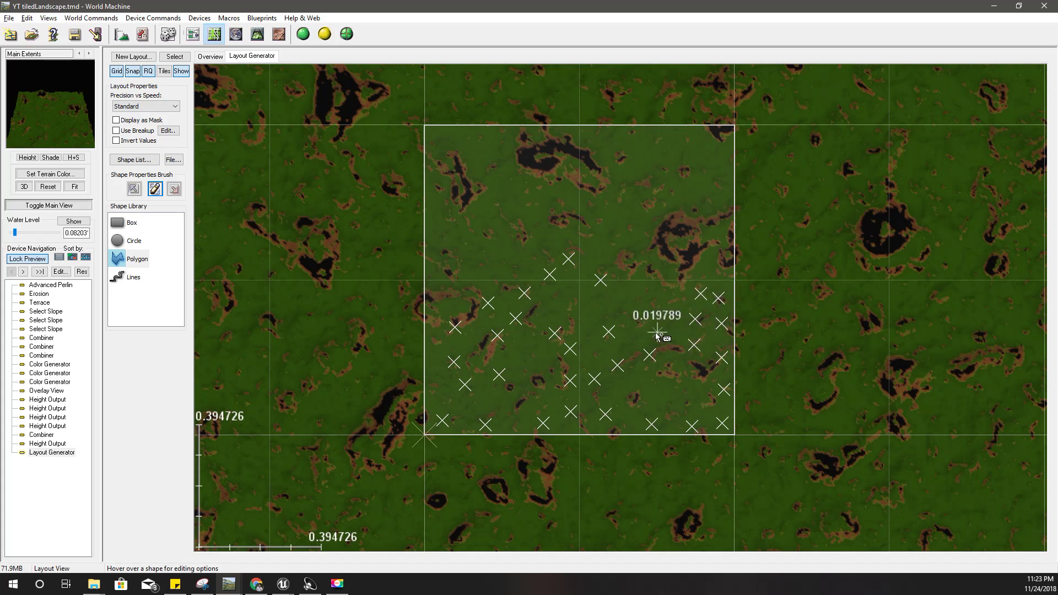
left_click(672, 286)
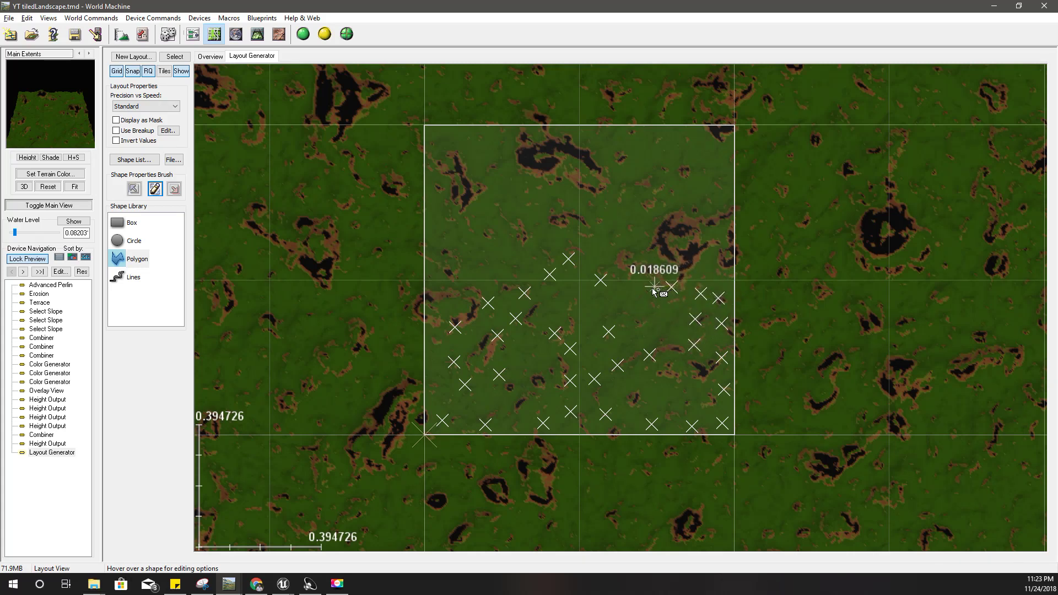
left_click(632, 280)
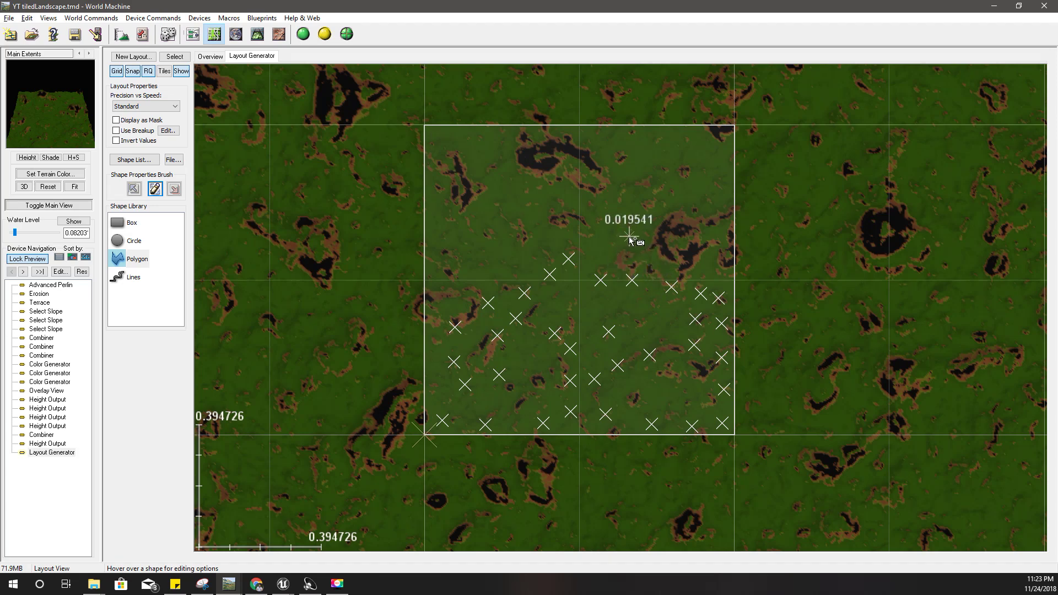
left_click(664, 237)
left_click(676, 262)
left_click(720, 267)
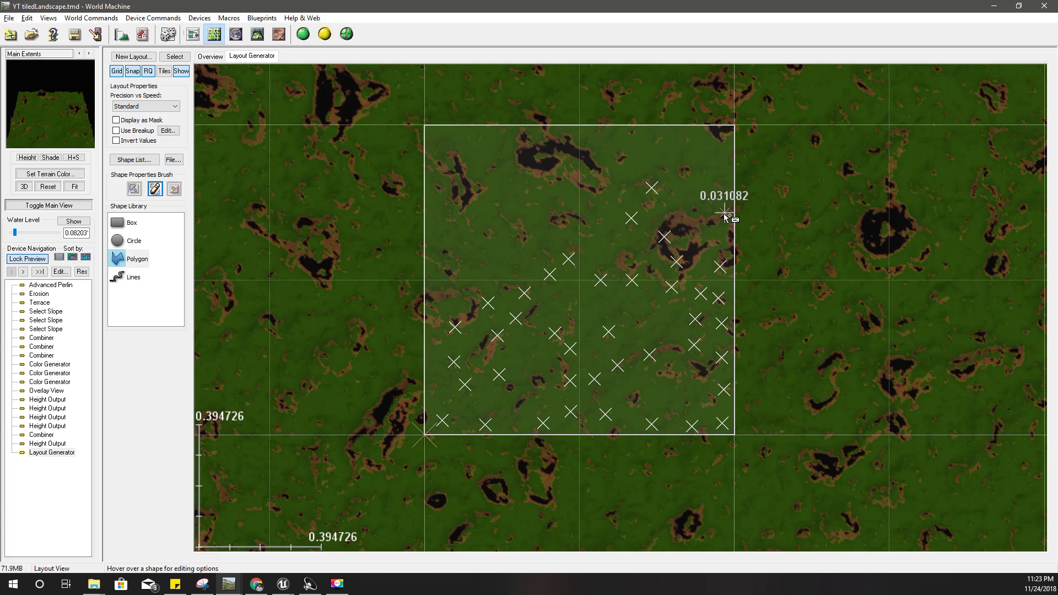
left_click(724, 161)
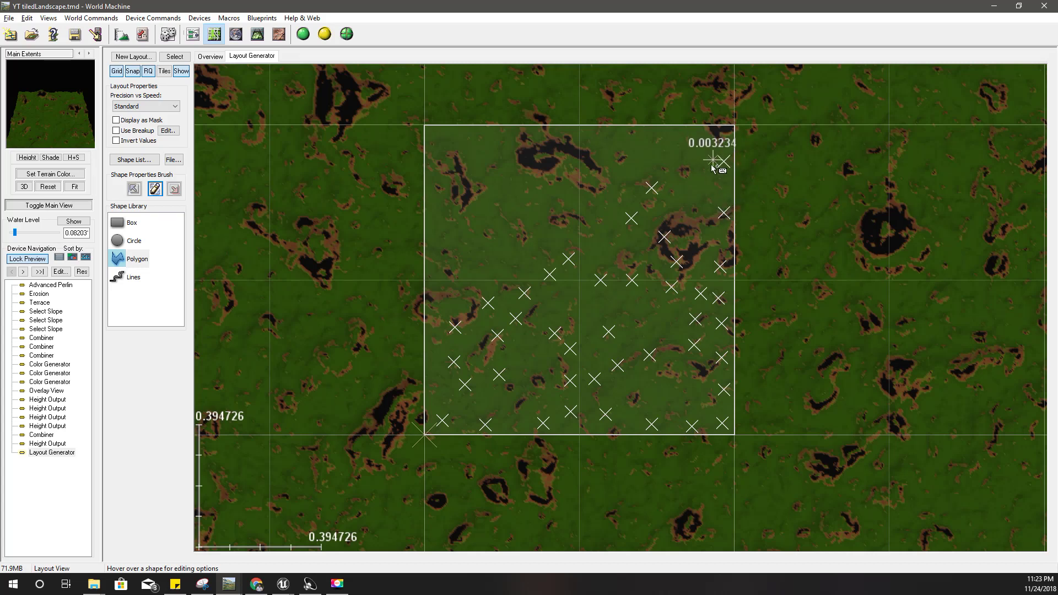
left_click(702, 163)
left_click(722, 132)
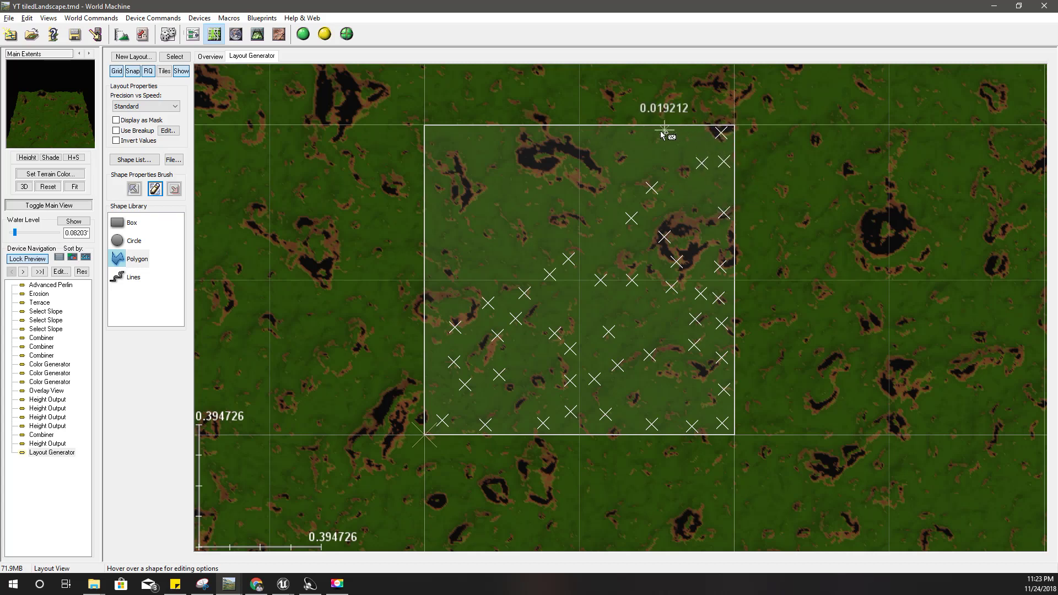
- Trace the polygon outline along the upper edge and around an irregular lobe dipping toward the centre, returning to the upper edge
left_click(683, 133)
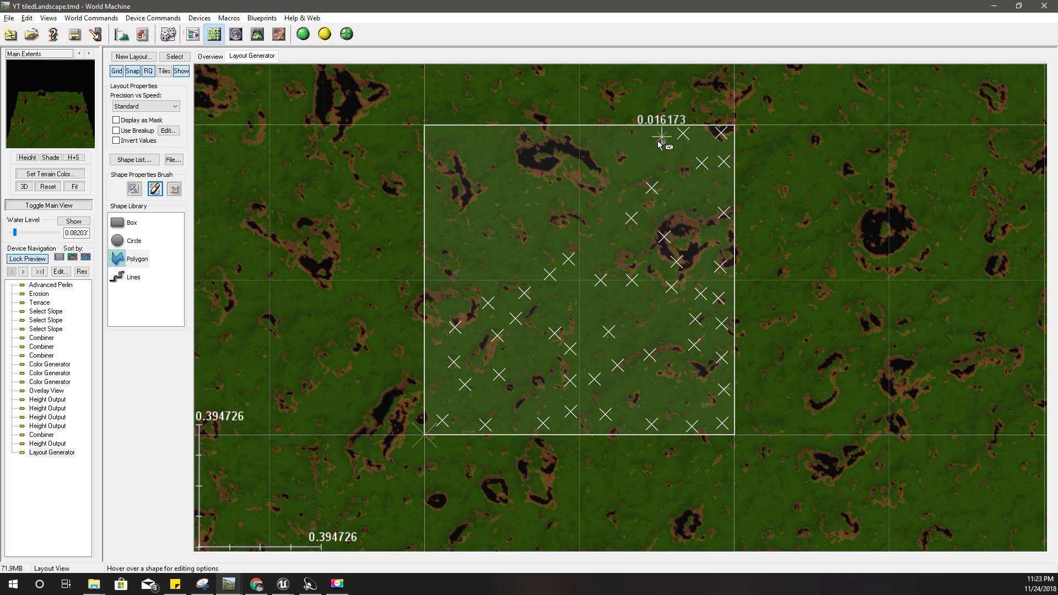
left_click(658, 143)
left_click(647, 125)
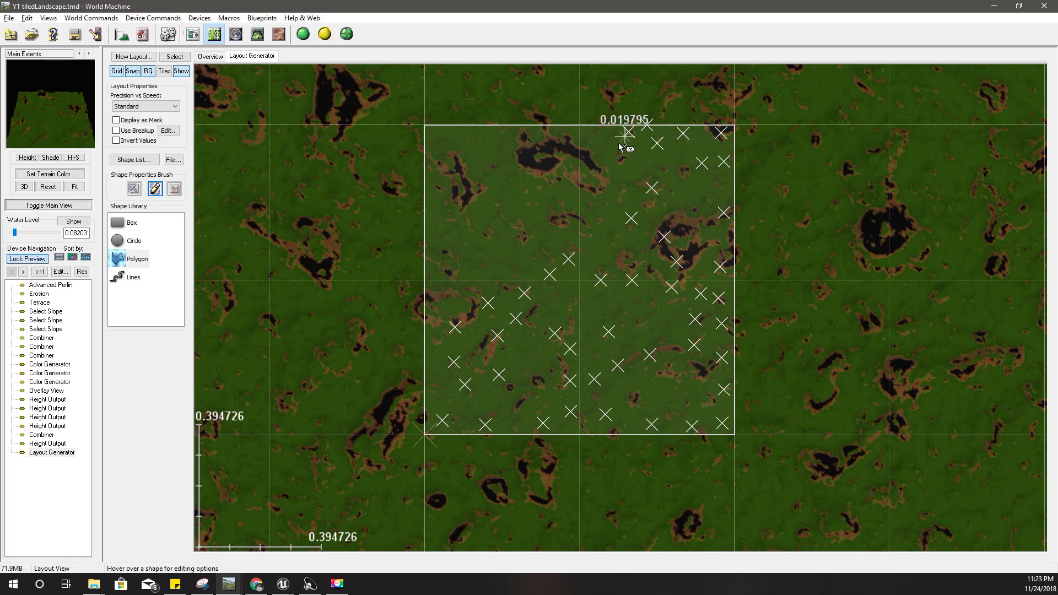
left_click(617, 152)
left_click(608, 173)
left_click(610, 197)
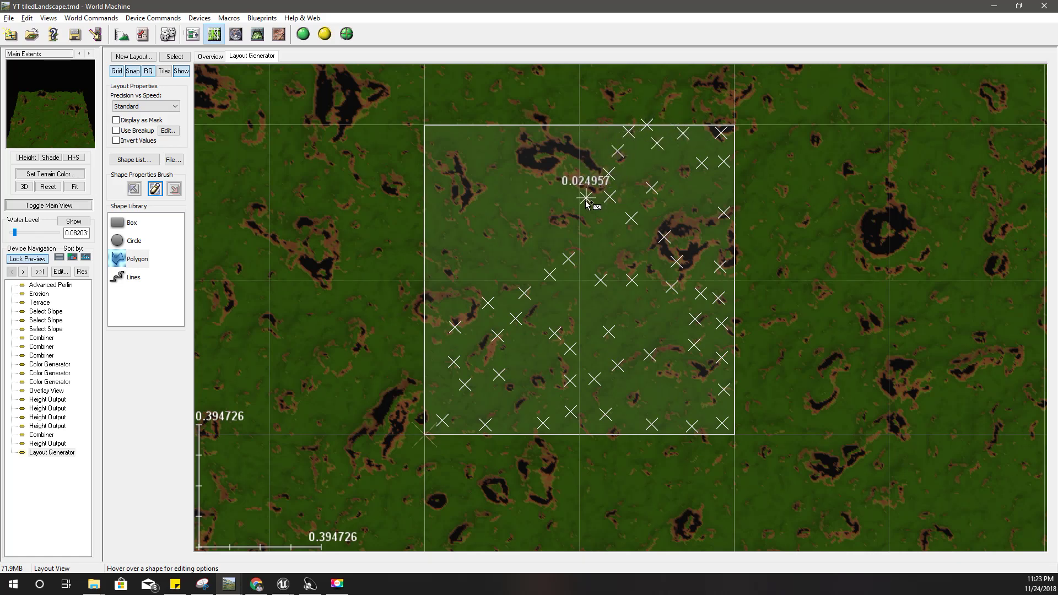
left_click(585, 197)
left_click(589, 219)
left_click(574, 231)
left_click(535, 217)
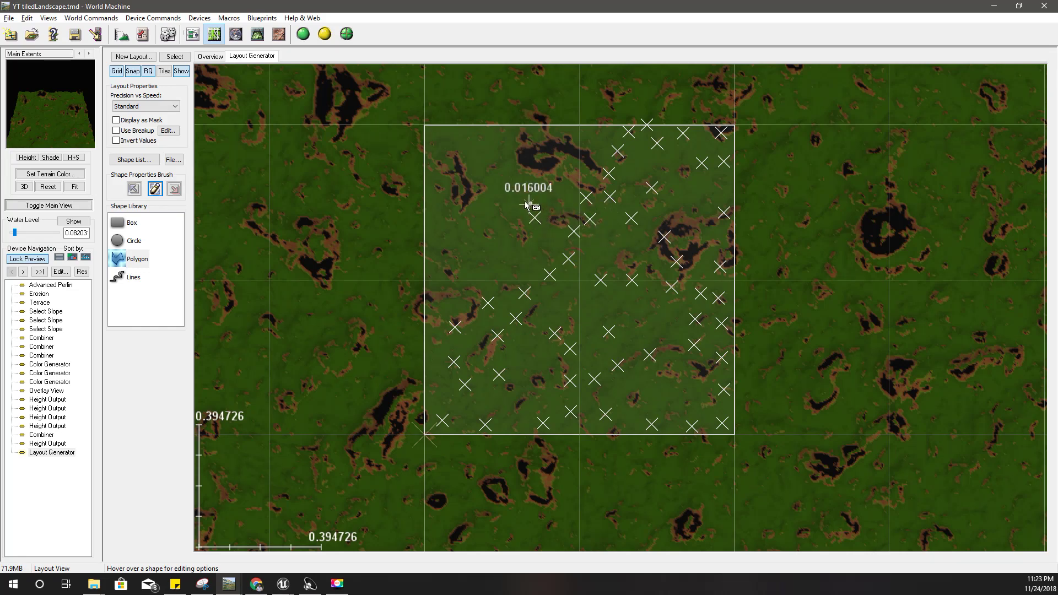
left_click(522, 191)
left_click(537, 177)
left_click(564, 171)
left_click(579, 167)
left_click(579, 146)
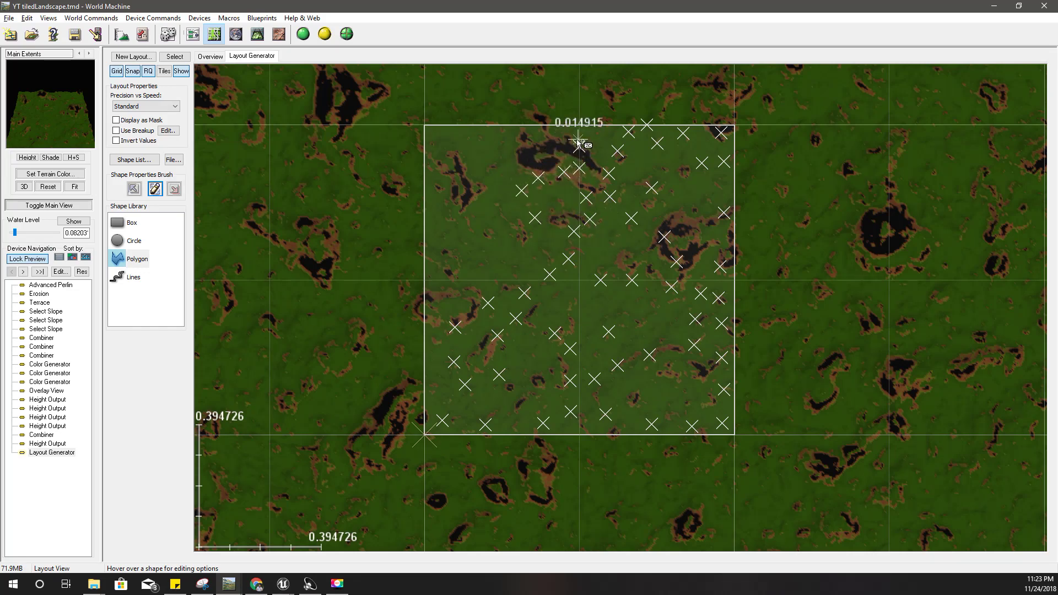
left_click(578, 135)
- Carry the polygon outline through a jagged spike near the upper-left corner and around it onto the left edge
left_click(485, 132)
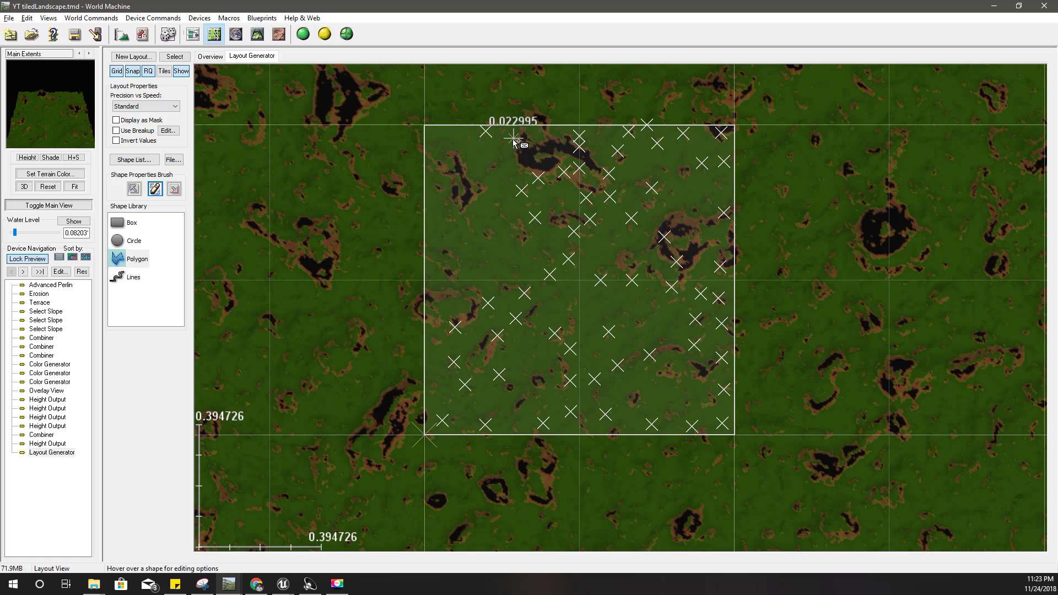
left_click(503, 147)
left_click(503, 176)
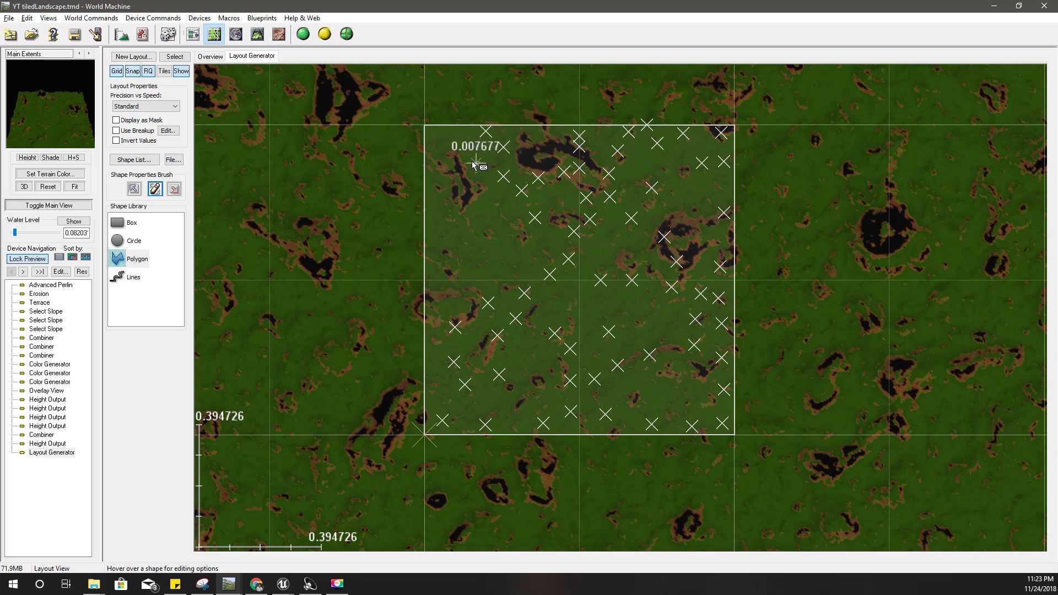
left_click(466, 147)
left_click(453, 126)
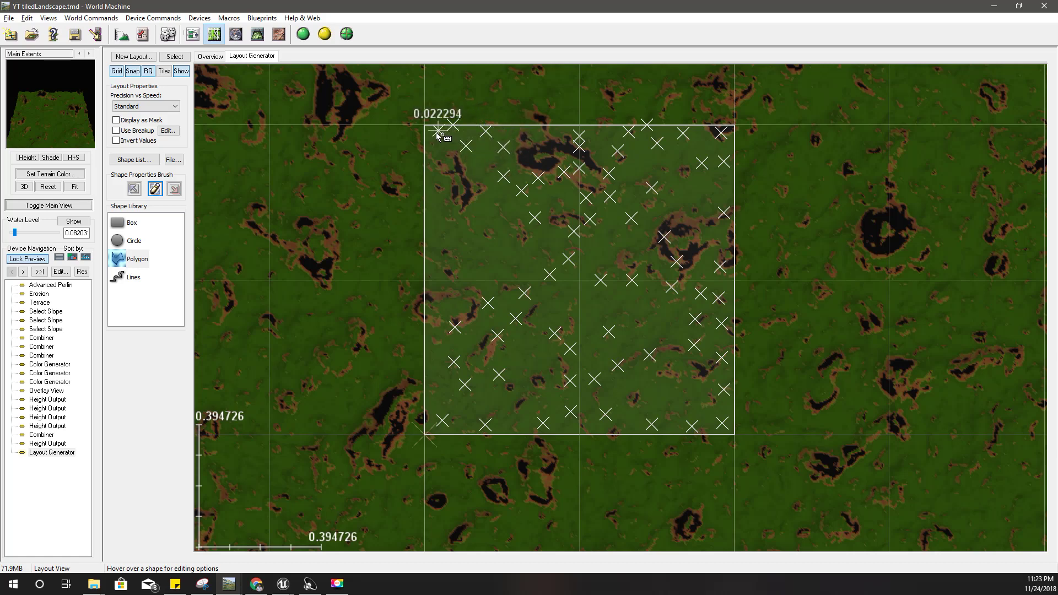
left_click(459, 201)
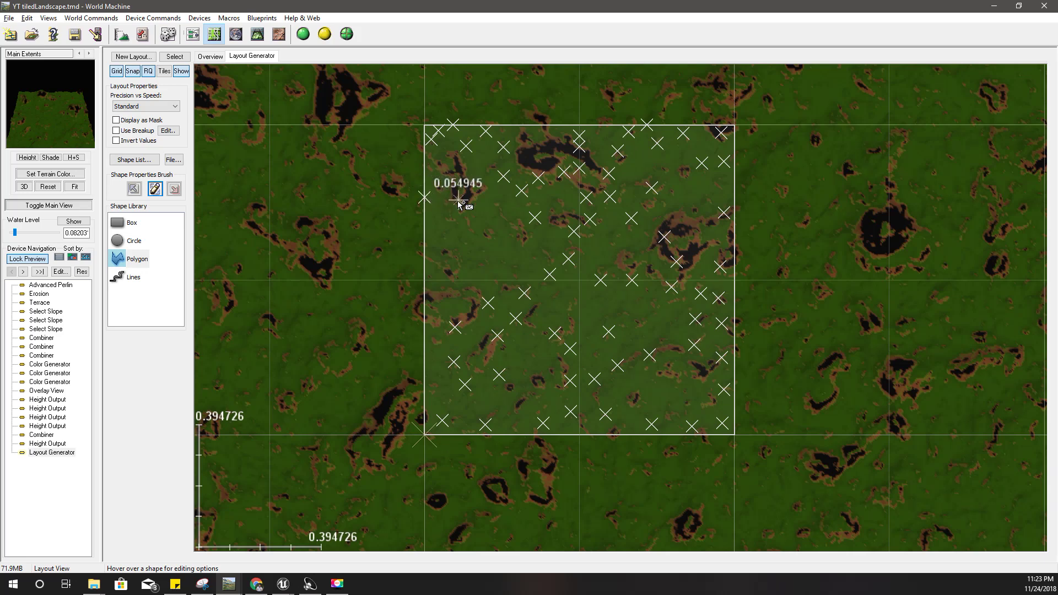
- Trace the polygon outline down the left edge of the extents with small inward points, stopping above the lower-left corner
left_click(456, 212)
left_click(433, 219)
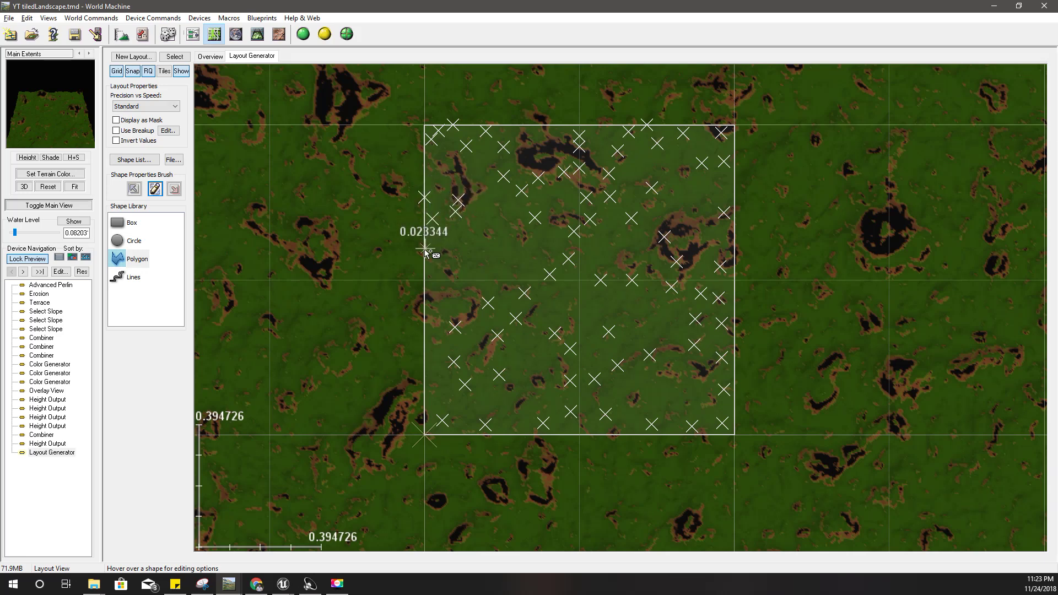
left_click(428, 252)
left_click(435, 264)
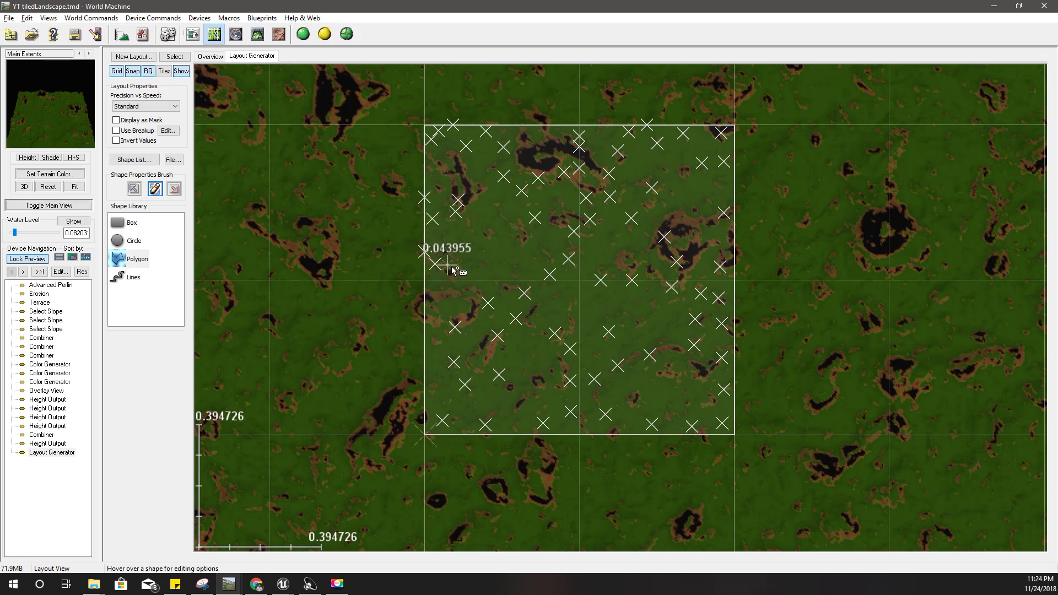
left_click(466, 270)
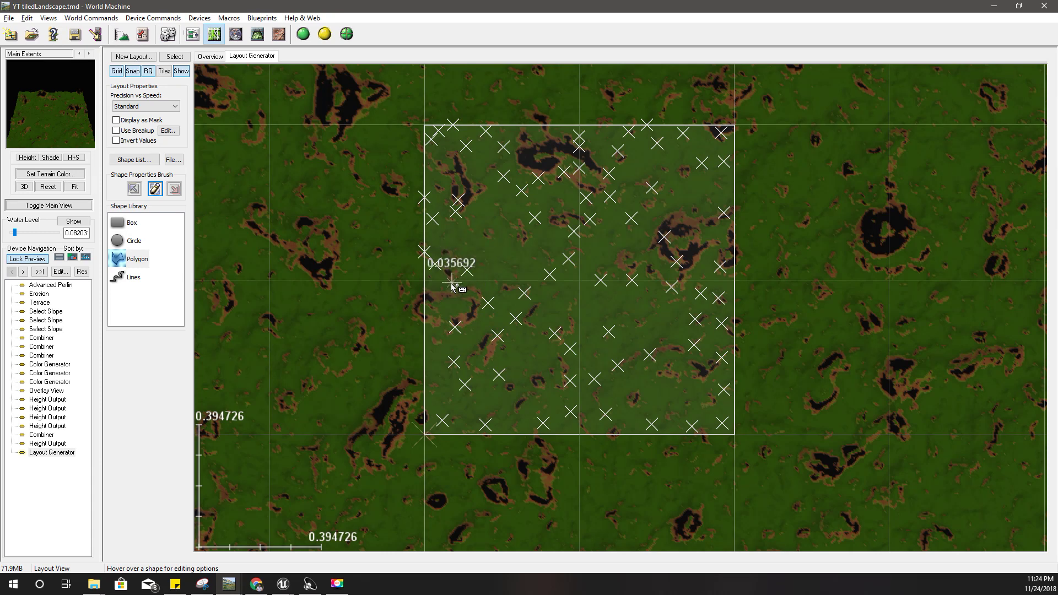
left_click(436, 301)
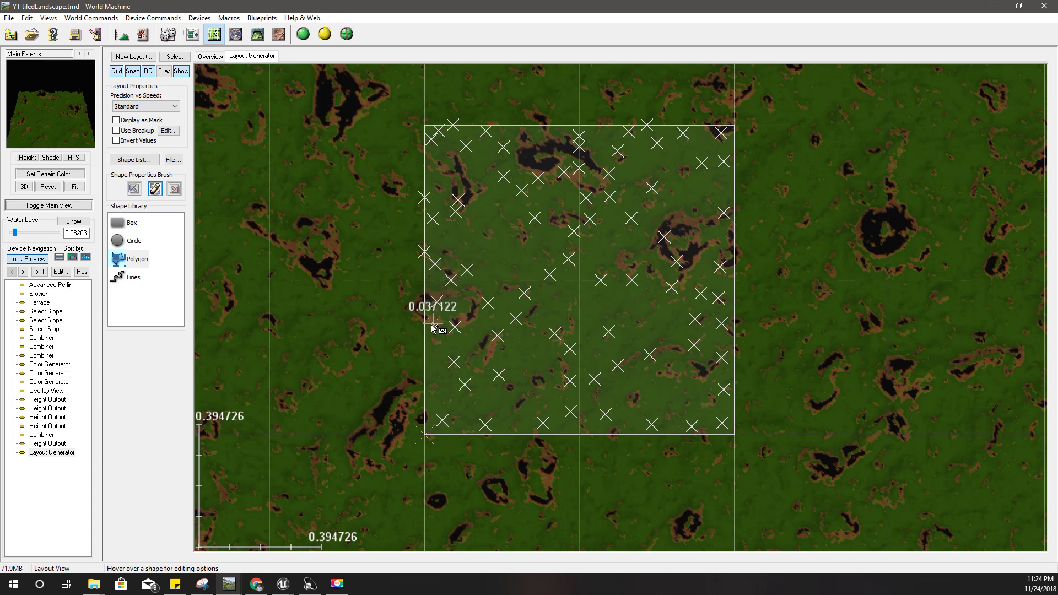
left_click(431, 324)
left_click(430, 361)
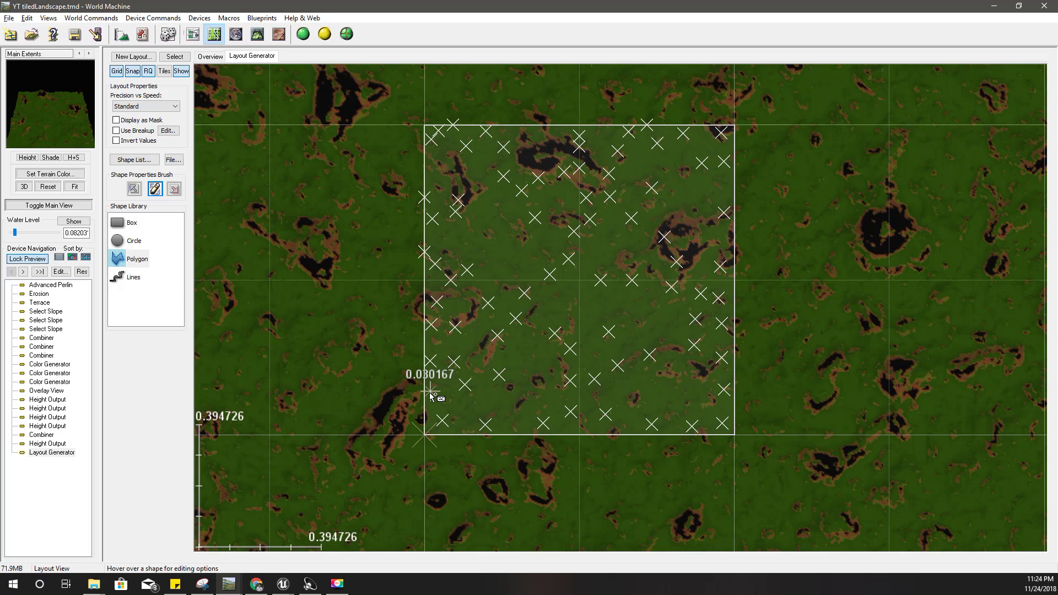
left_click(432, 400)
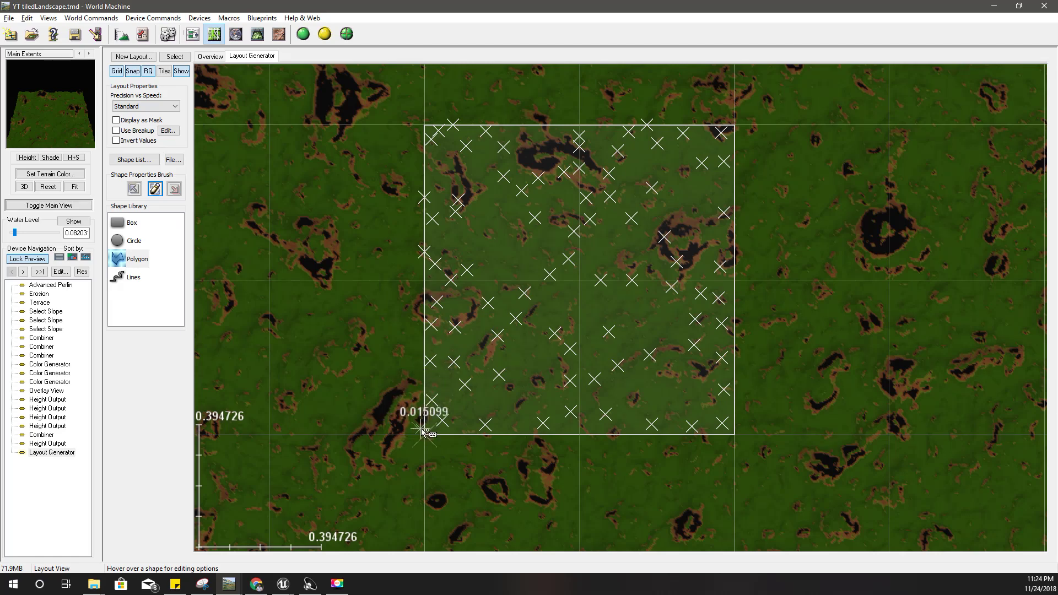
- Loop the polygon around the outside of all four extents corners and finish it below the lower-left corner to form a closed frame
left_click(448, 443)
left_click(389, 457)
left_click(411, 105)
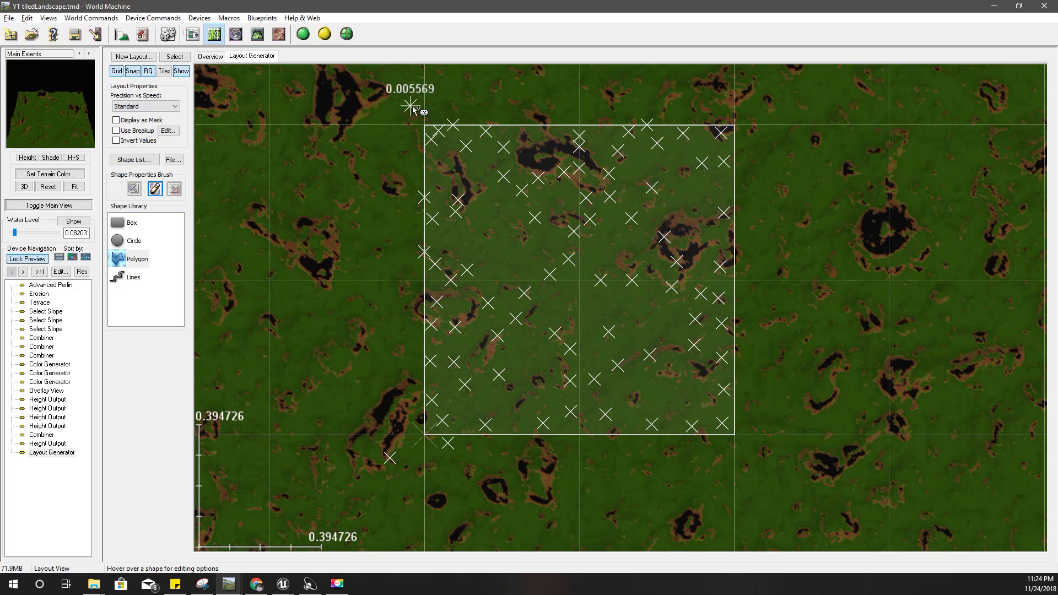
left_click(766, 107)
left_click(771, 452)
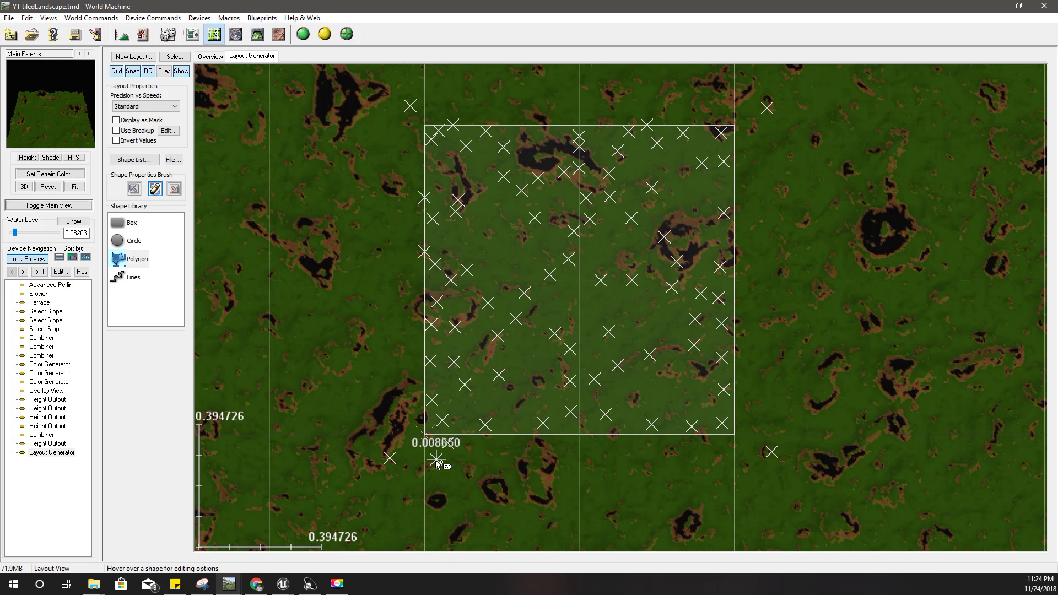
double_click(436, 460)
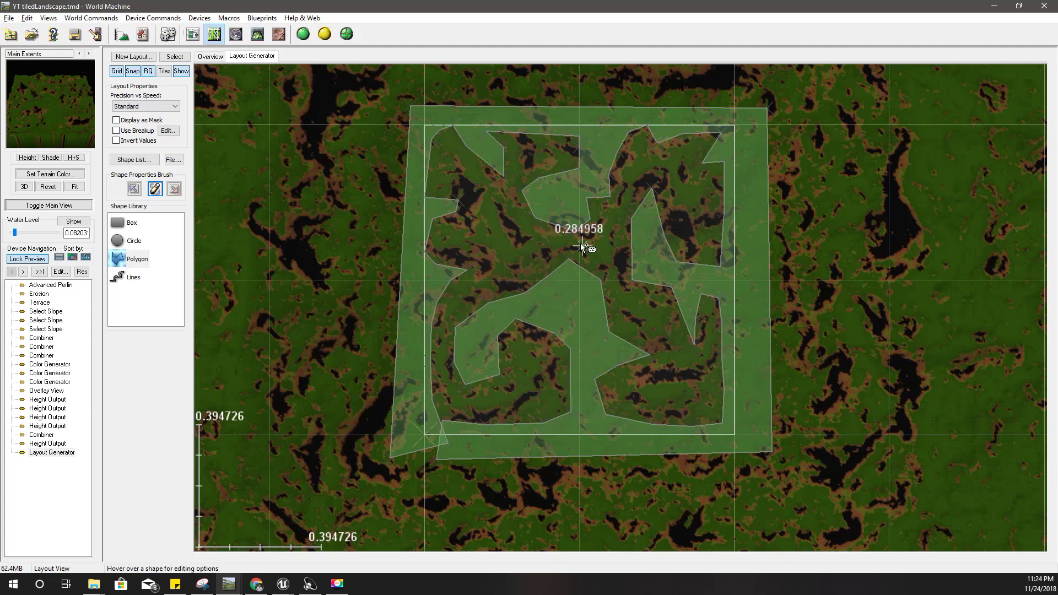
- Examine the terrain shaped by the polygon in the 3D view from above and closer in
middle_click_drag(612, 263, 573, 285)
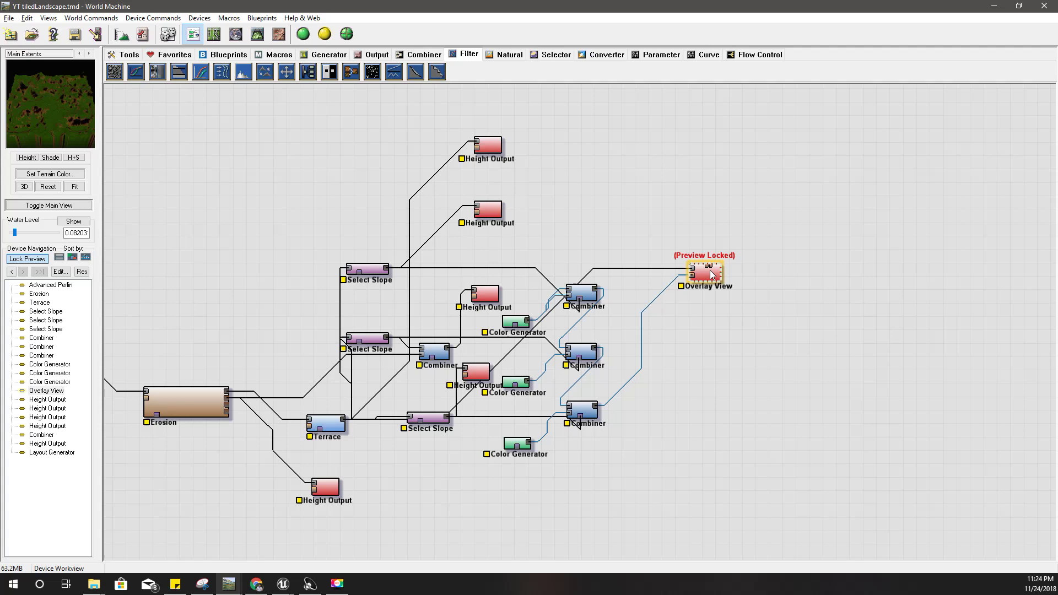
left_click(258, 35)
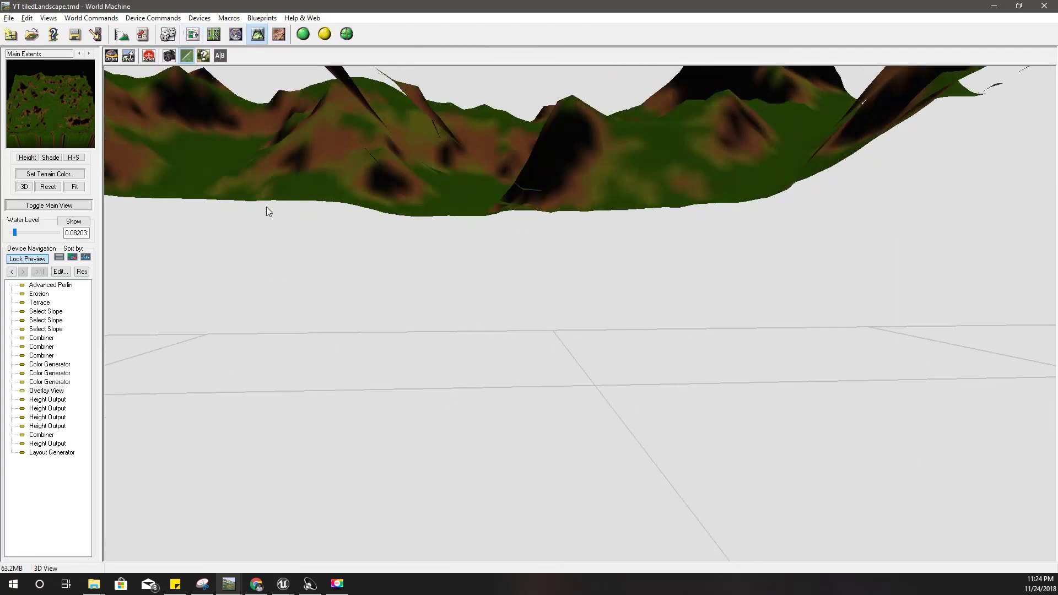
left_click_drag(349, 259, 227, 176)
left_click(131, 60)
left_click_drag(412, 229, 368, 238)
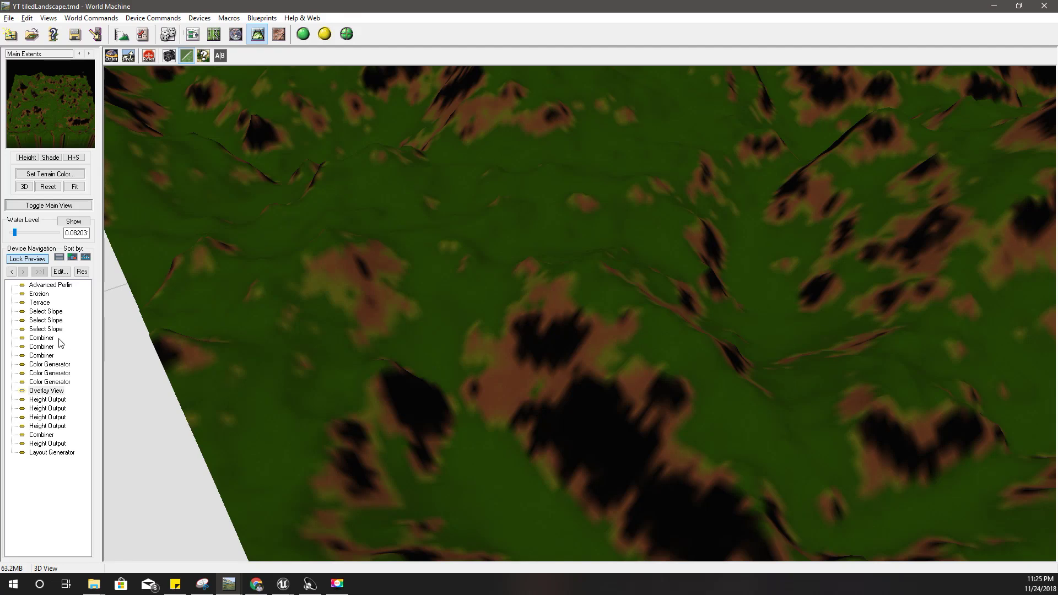
- Reopen the Layout Generator from the device network and set Polygon 1's falloff distance to about 0.0116
left_click(193, 34)
left_click_drag(249, 467, 671, 406)
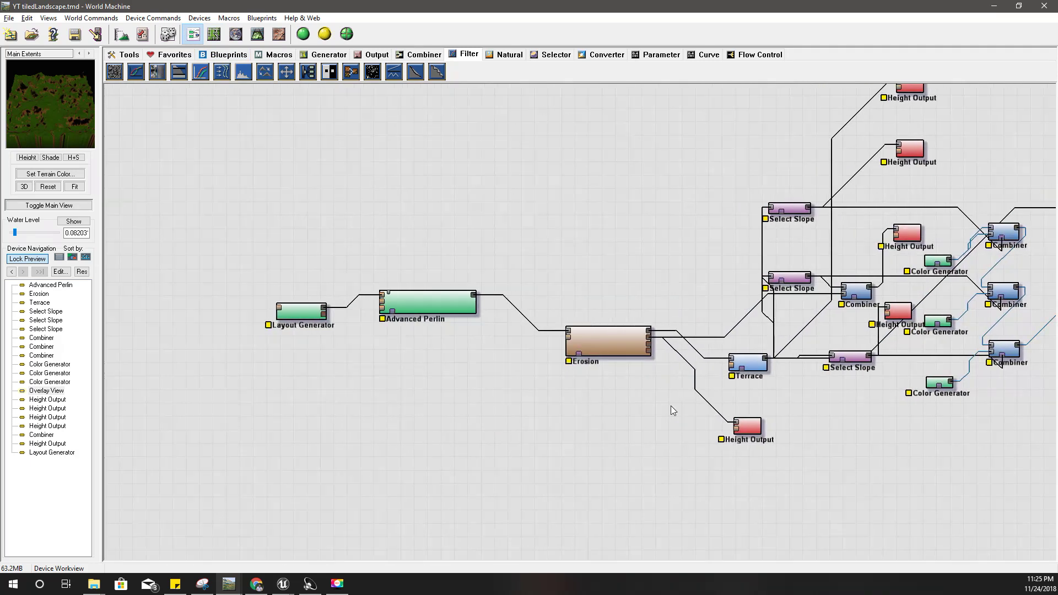
double_click(300, 312)
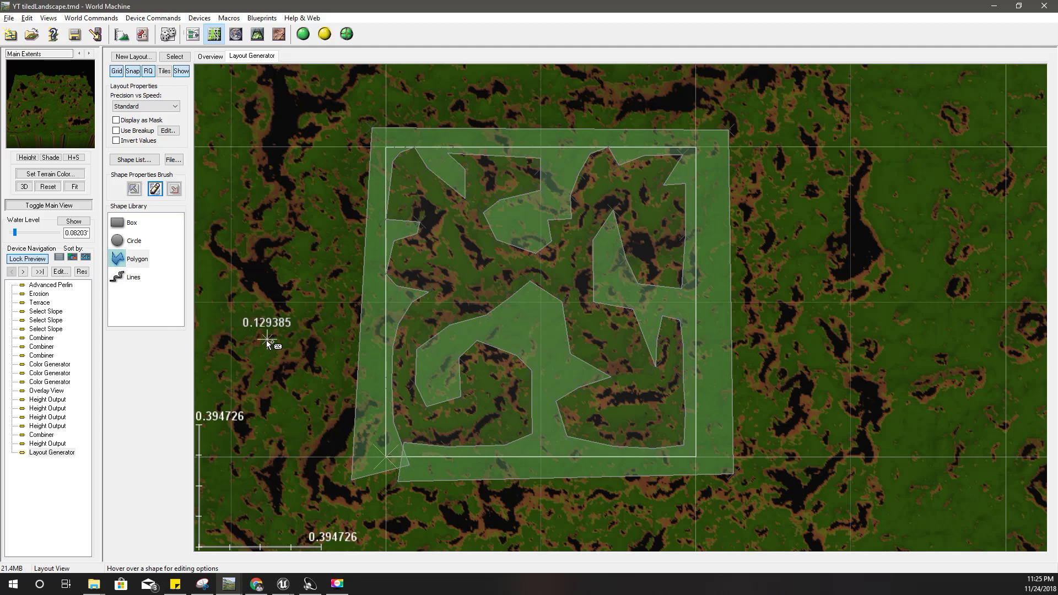
right_click(375, 373)
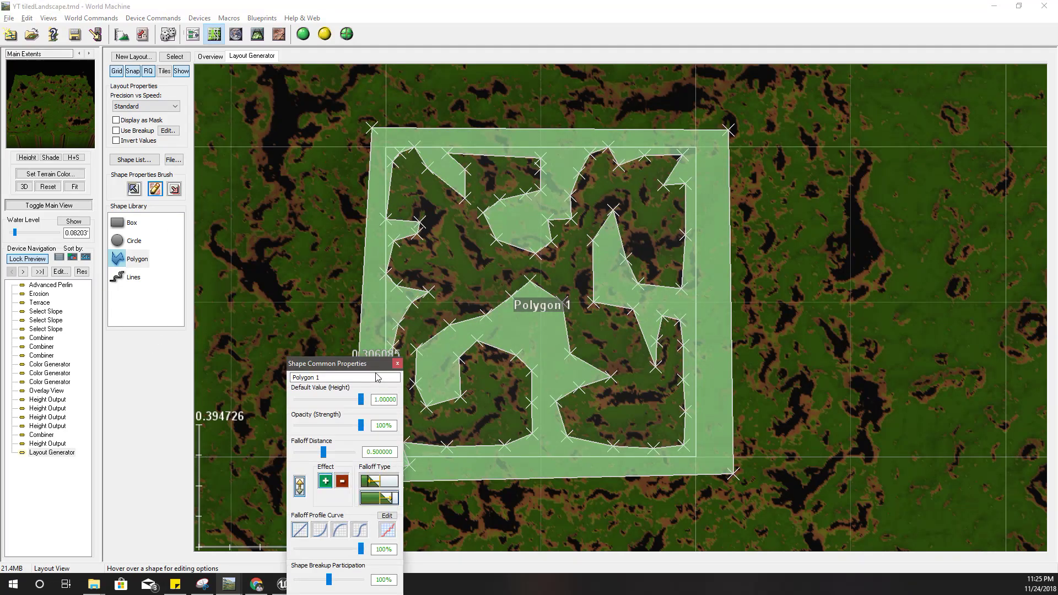
left_click_drag(350, 366, 303, 258)
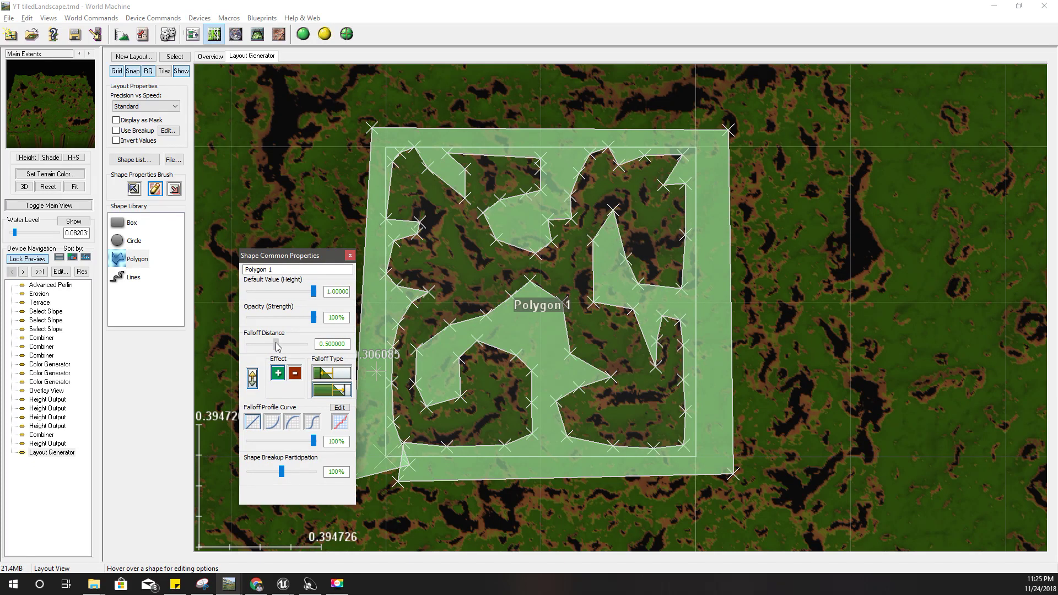
left_click_drag(276, 343, 250, 345)
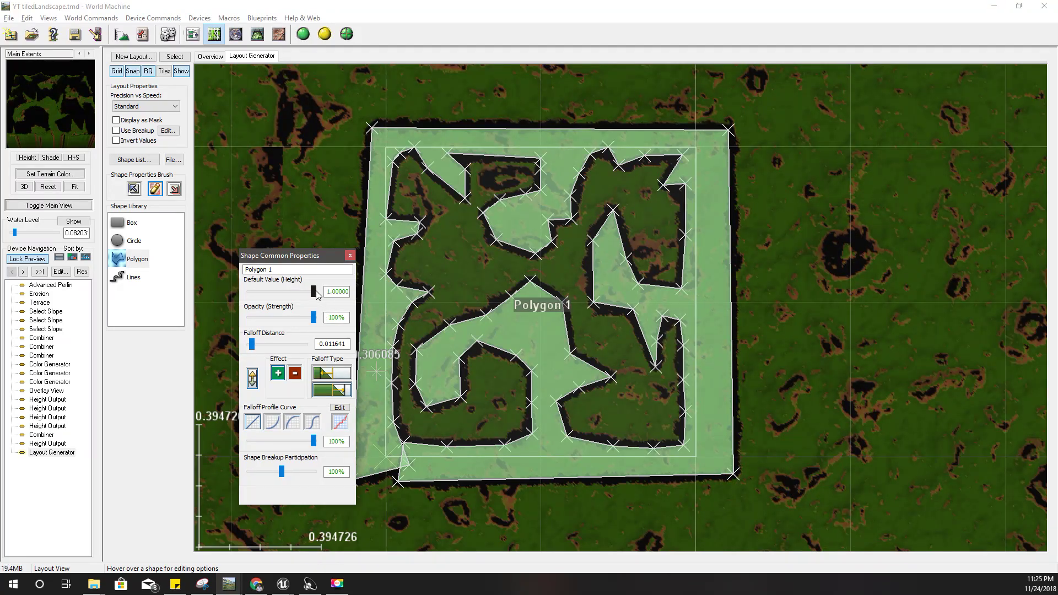
- Lower Polygon 1's default height to 0.08
left_click_drag(292, 298, 255, 299)
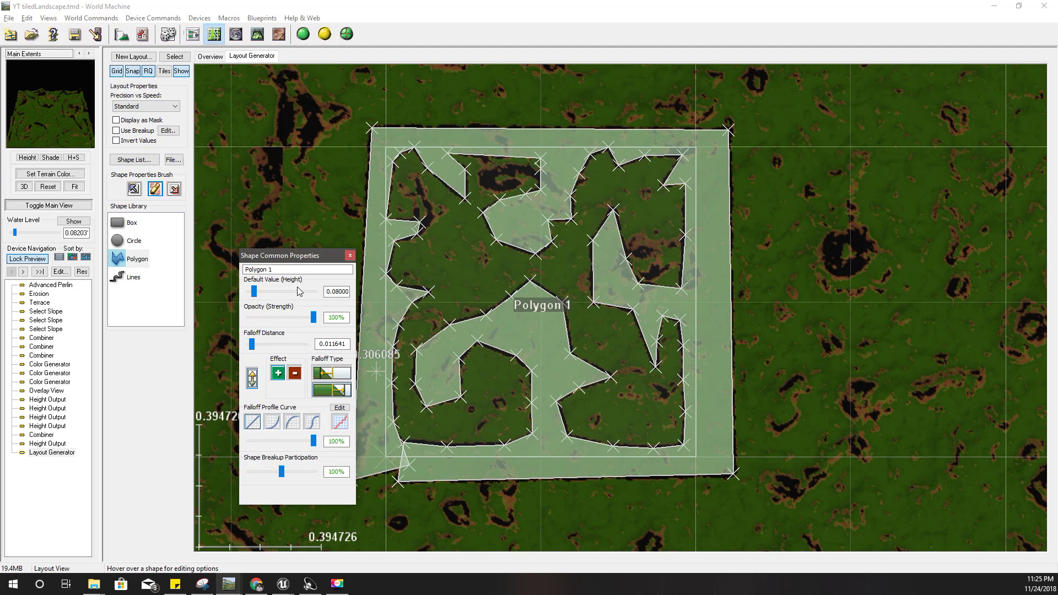
left_click_drag(252, 342, 253, 344)
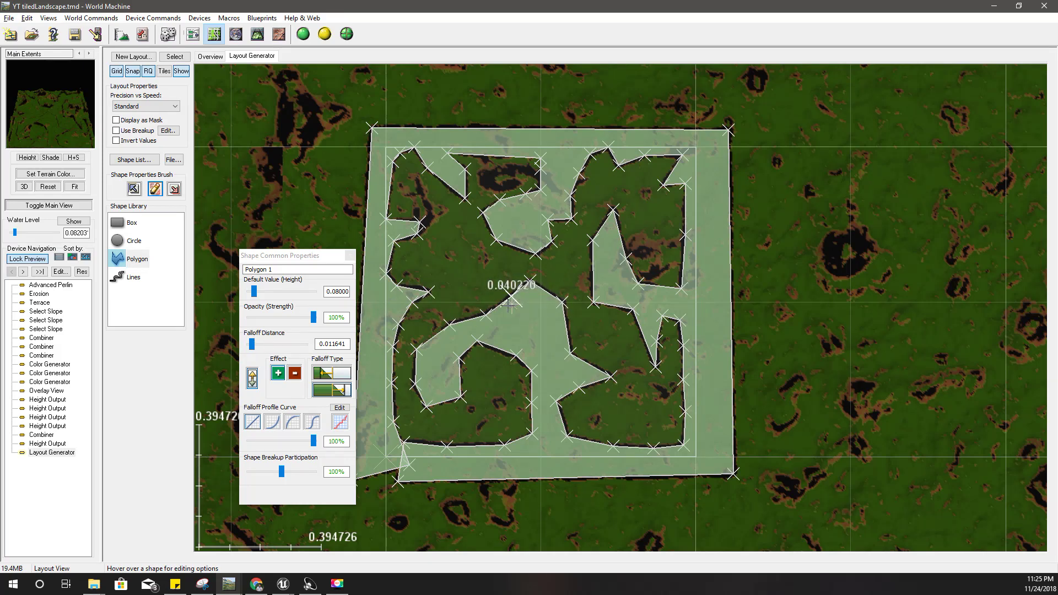
scroll(515, 303, "up", 1)
scroll(514, 304, "up", 5)
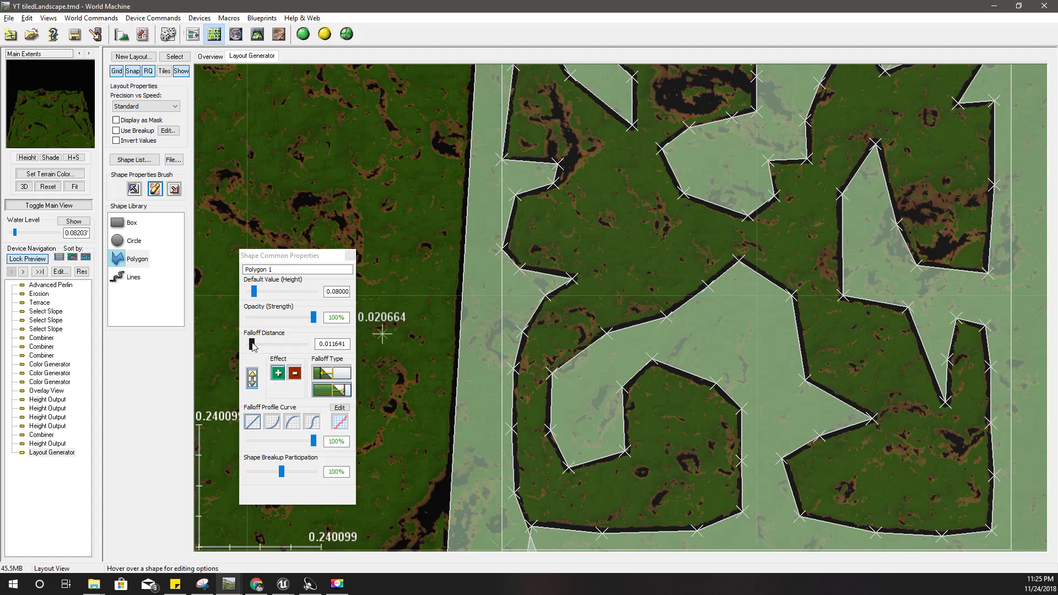
left_click(252, 345)
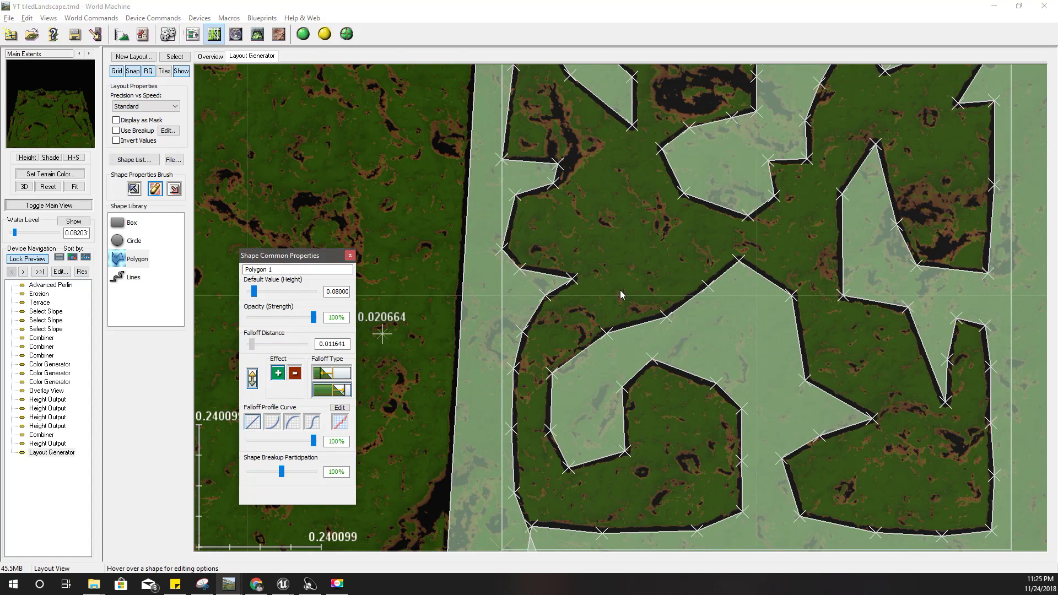
- Apply the custom falloff profile curve to Polygon 1 and close its shape properties
middle_click_drag(621, 290, 644, 418)
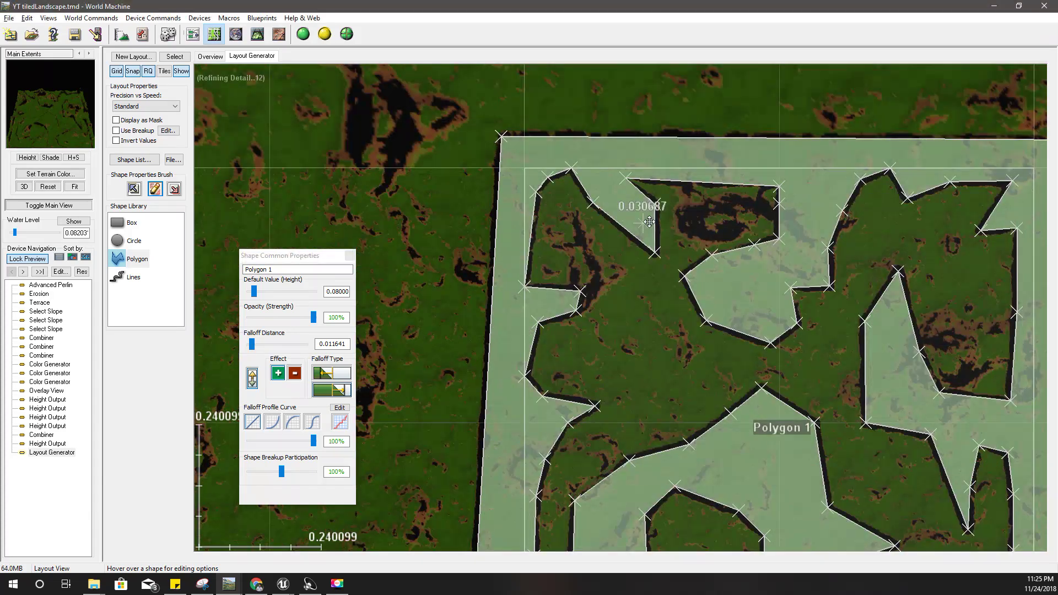
middle_click_drag(654, 310, 534, 263)
right_click_drag(534, 263, 499, 337)
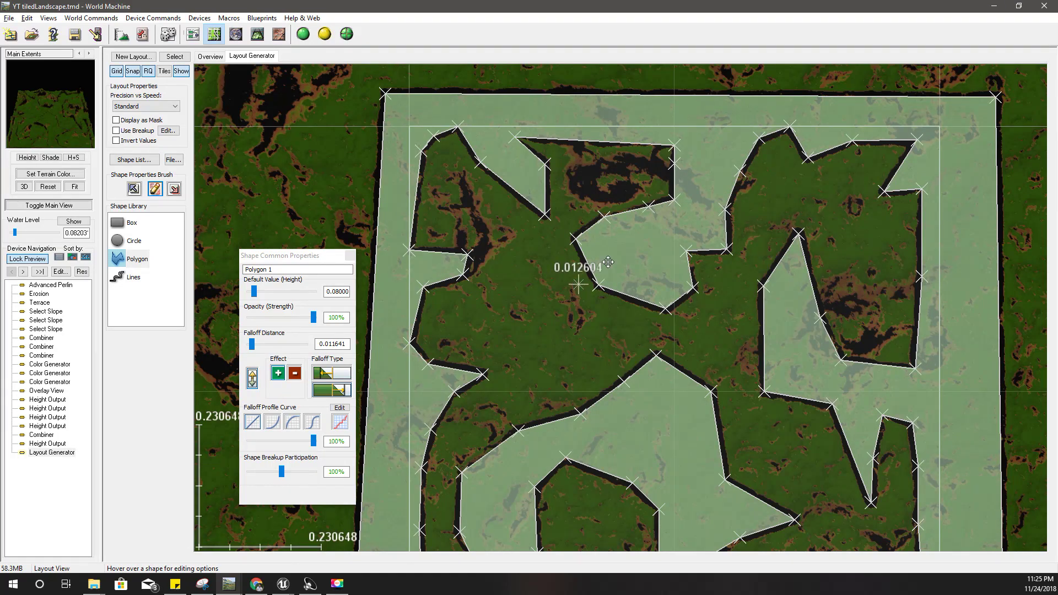
right_click_drag(584, 319, 588, 337)
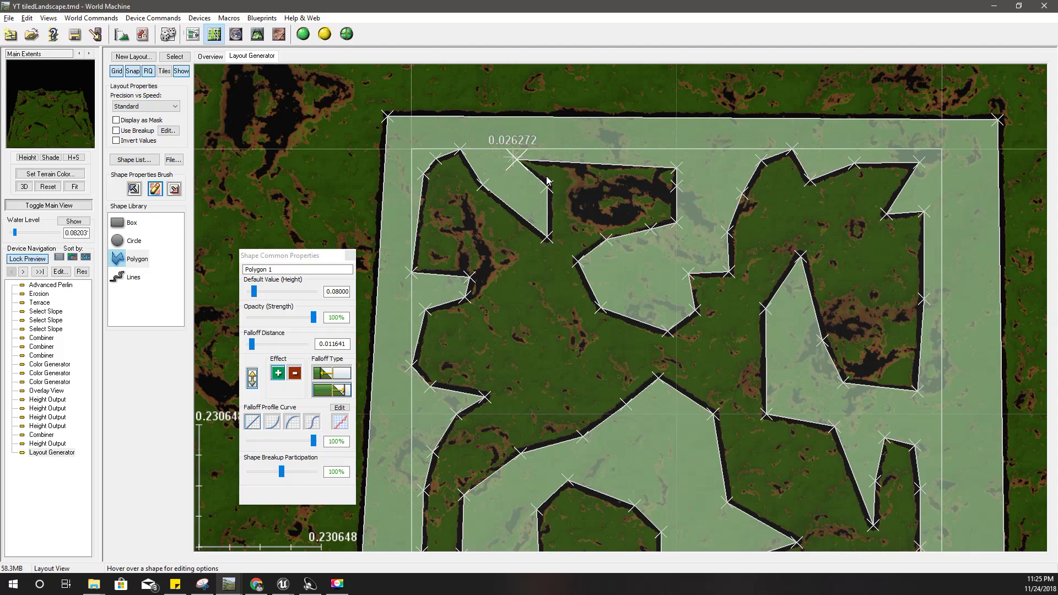
right_click_drag(553, 313, 573, 132)
right_click_drag(630, 356, 625, 383)
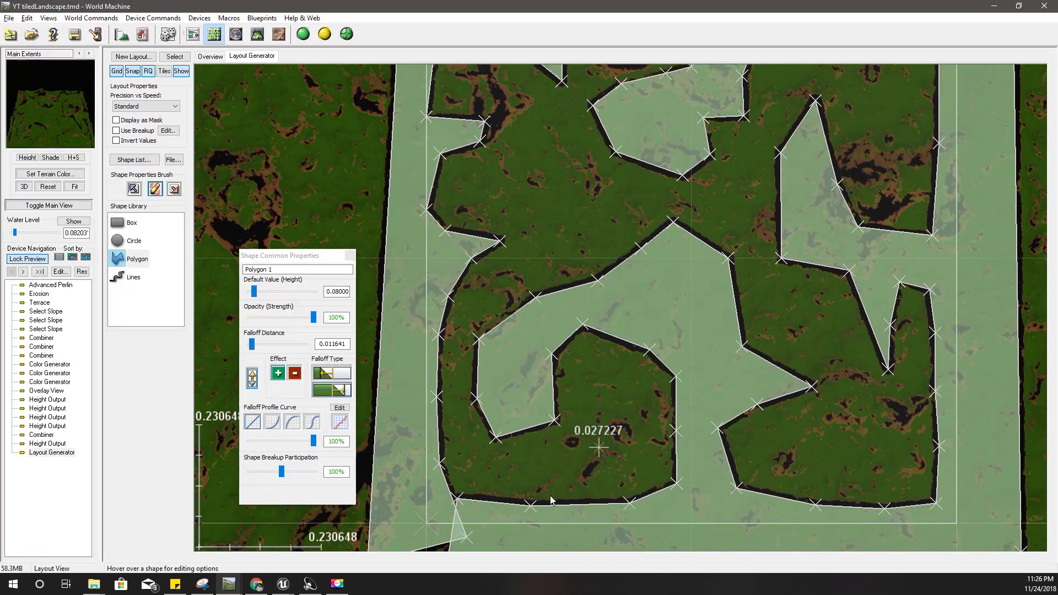
right_click_drag(765, 459, 724, 320)
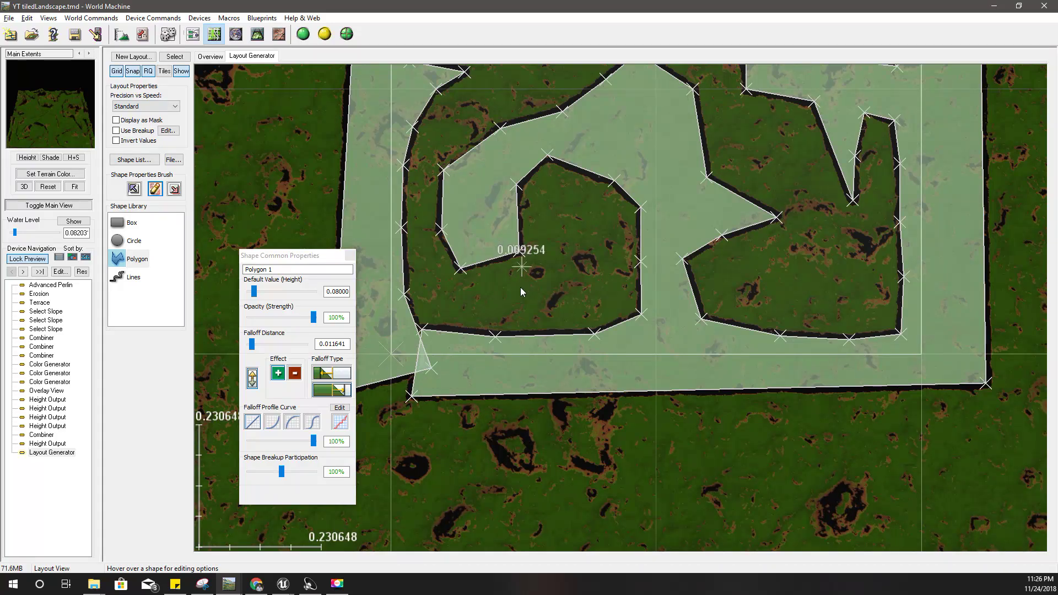
right_click_drag(520, 287, 557, 408)
left_click(341, 421)
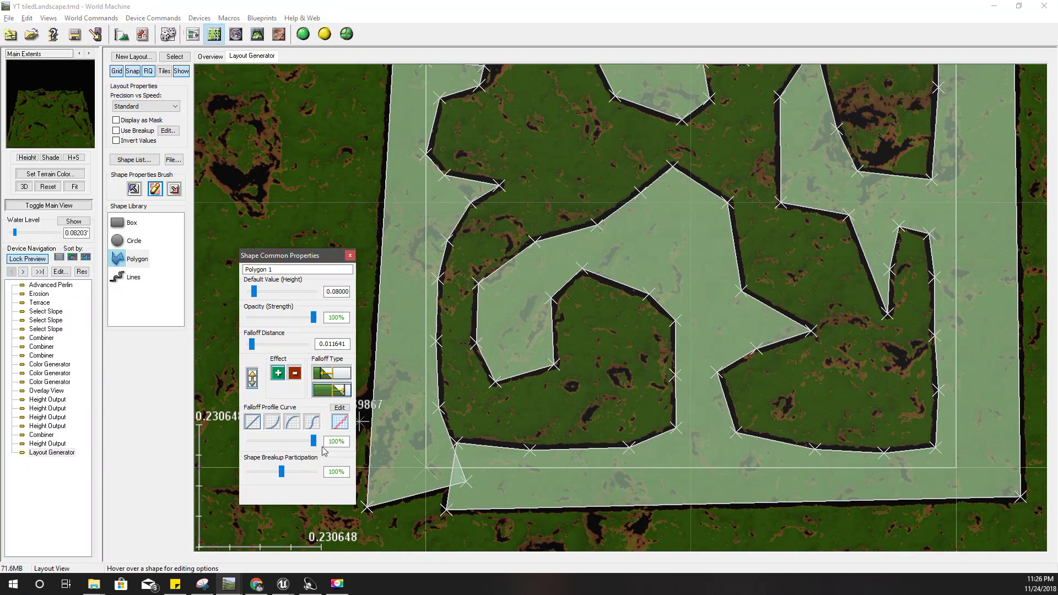
left_click(350, 255)
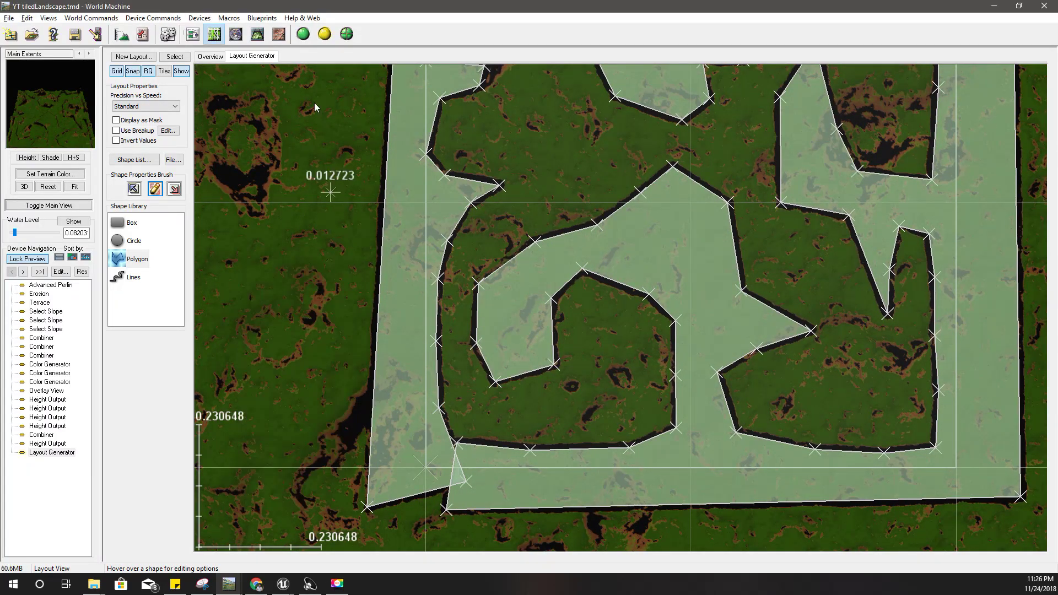
- Inspect the slopes along the polygon borders in the 3D view from several angles
left_click(257, 35)
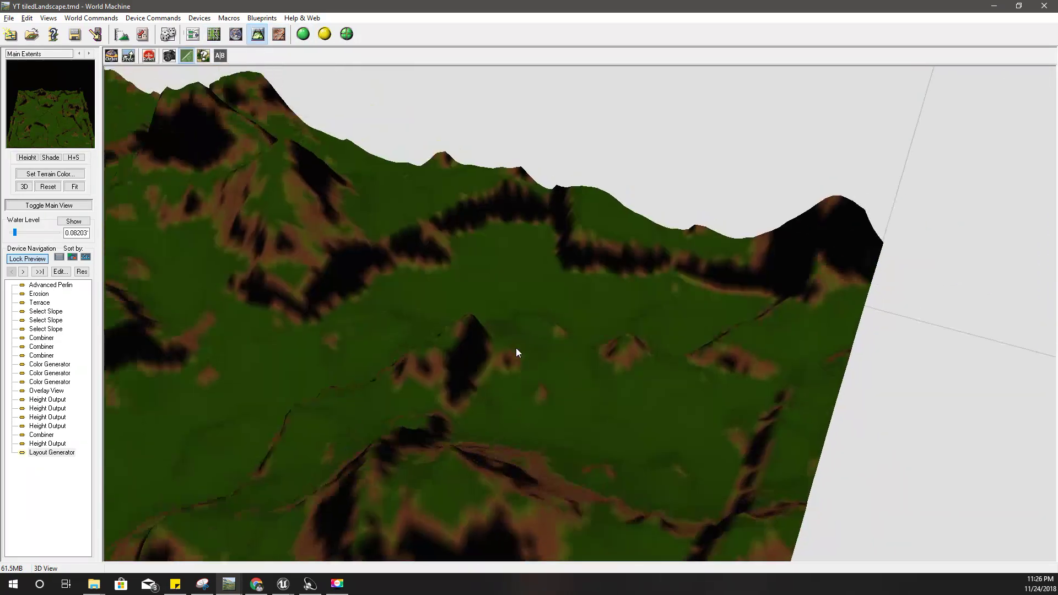
left_click_drag(516, 348, 591, 358)
right_click_drag(590, 358, 447, 364)
left_click_drag(447, 365, 320, 403)
scroll(325, 404, "down", 5)
right_click_drag(326, 404, 526, 400)
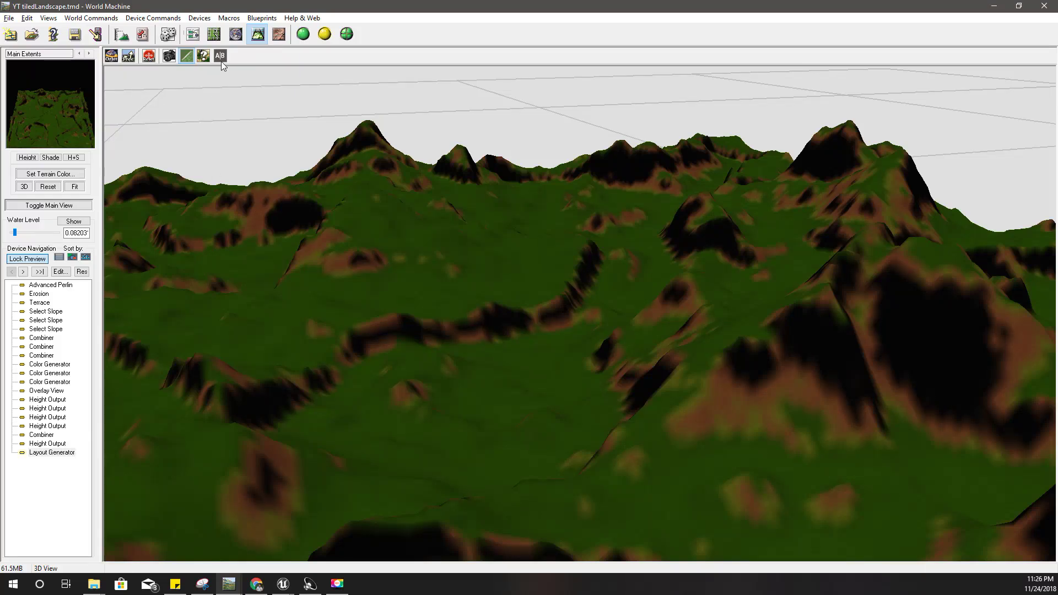
- Reopen Polygon 1's shape properties in the Layout Generator, raise the falloff distance to about 0.0162, and close them
left_click(193, 35)
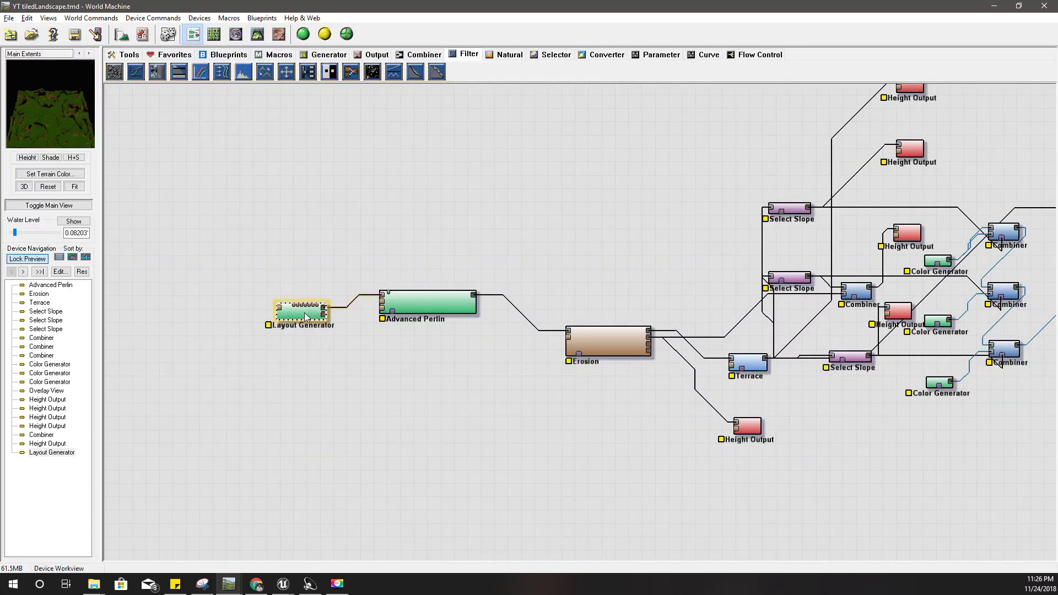
double_click(306, 316)
right_click(389, 334)
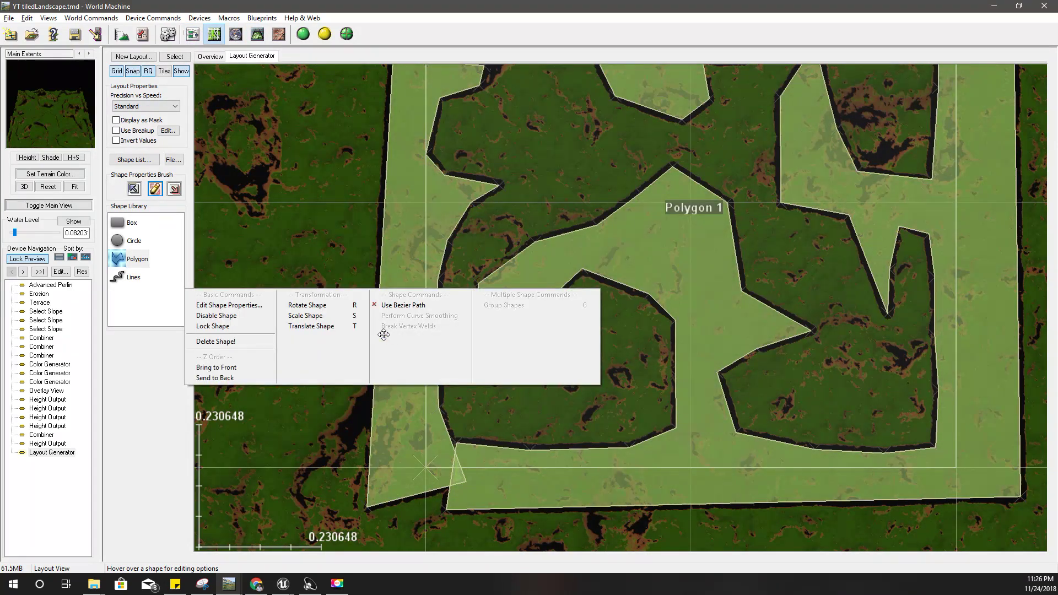
left_click(237, 305)
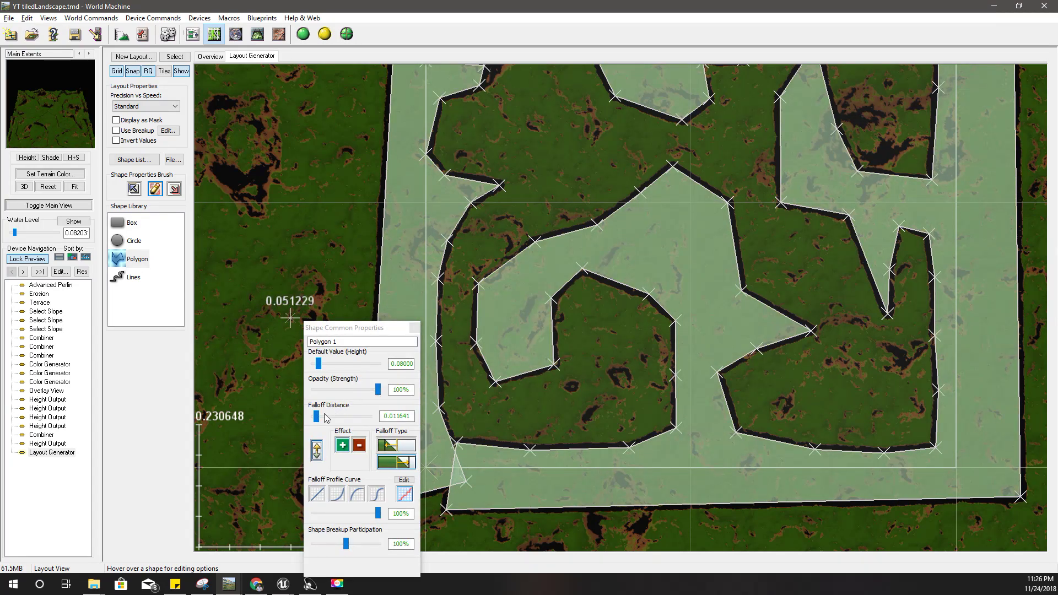
left_click_drag(317, 419, 319, 420)
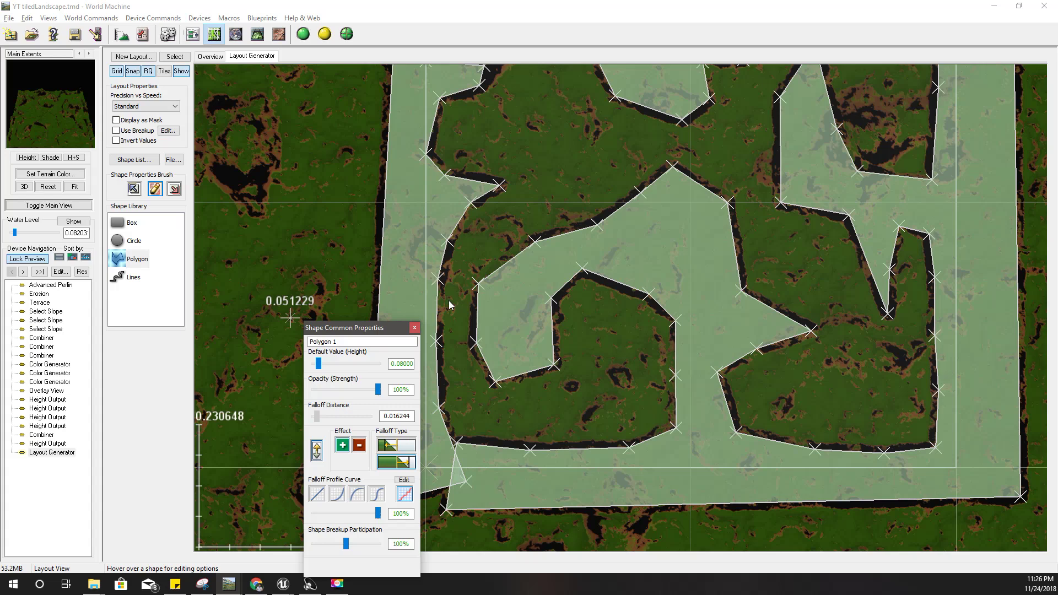
left_click(557, 223)
left_click(414, 328)
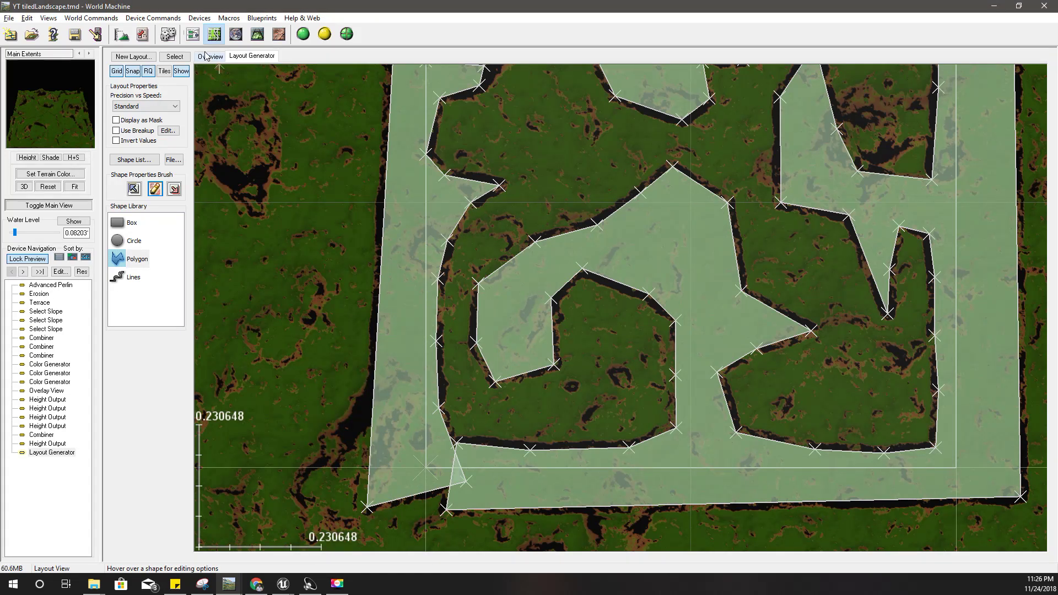
- Check the widened polygon falloff on the terrain in the 3D view, both from afar and close up
left_click(257, 34)
left_click_drag(530, 275, 594, 278)
right_click_drag(593, 277, 650, 303)
scroll(673, 312, "up", 3)
scroll(669, 310, "down", 4)
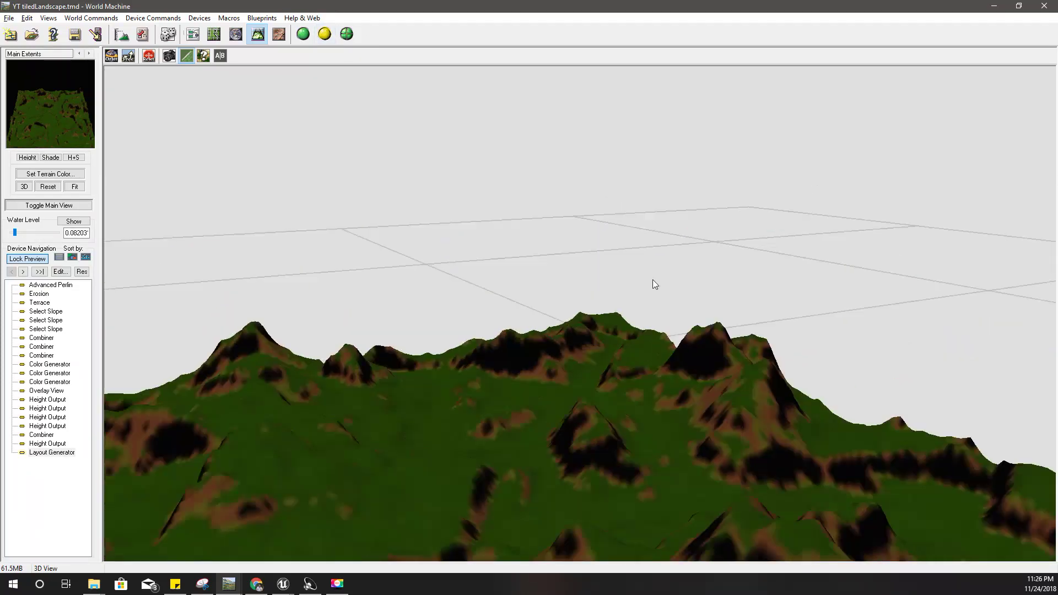
scroll(692, 444, "up", 5)
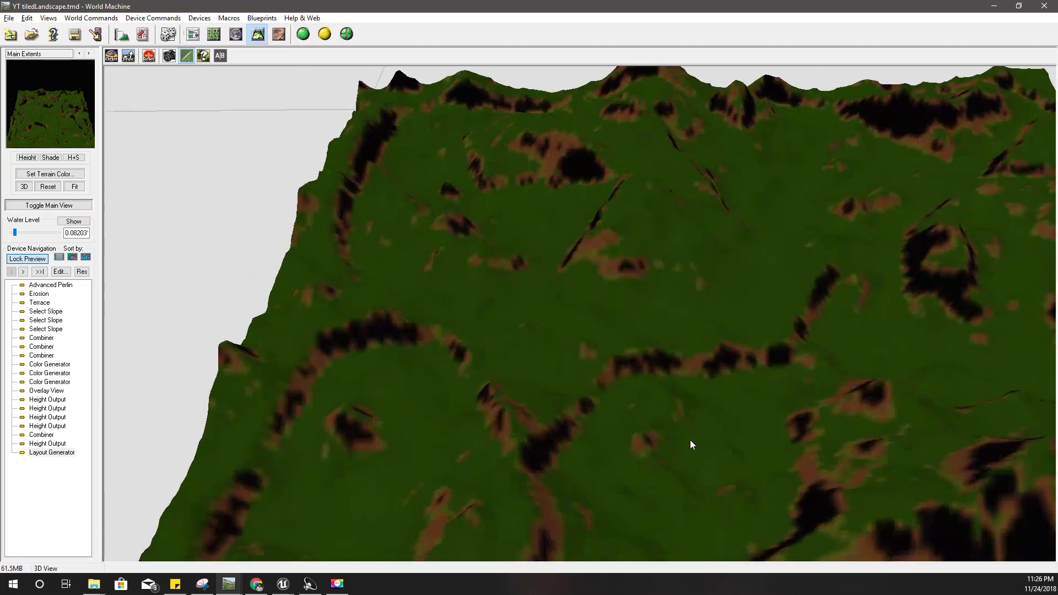
- Run a tiled build of the Main Extents for the four enabled Height Outputs
left_click(347, 35)
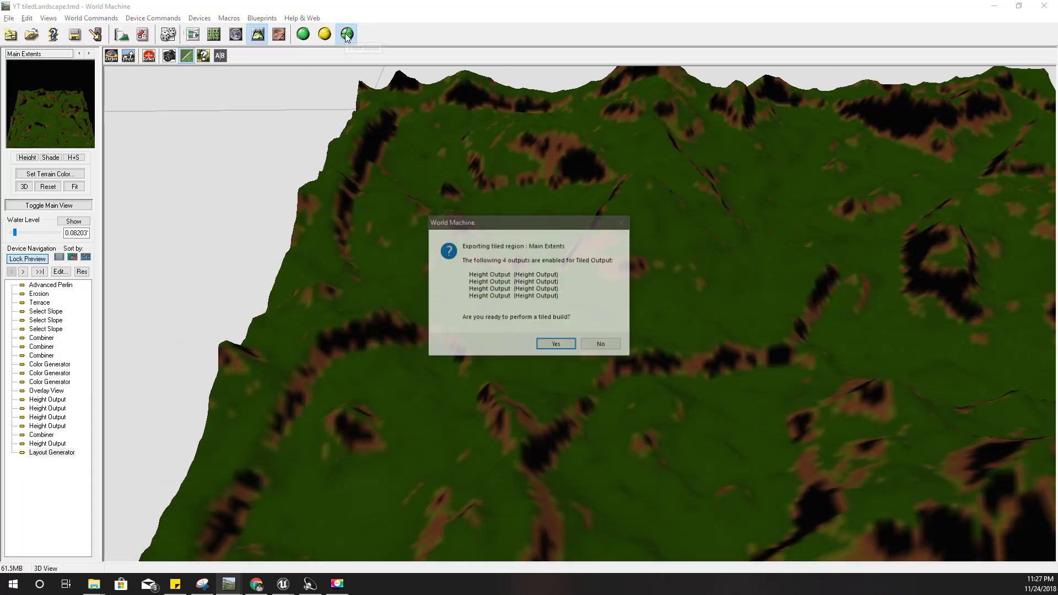
left_click(555, 345)
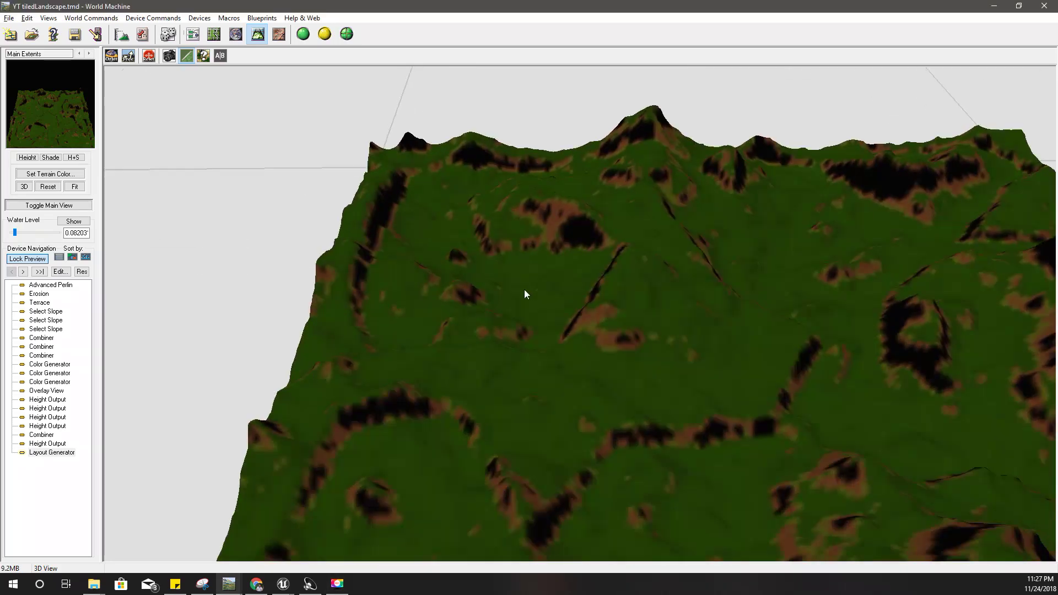
scroll(561, 299, "up", 5)
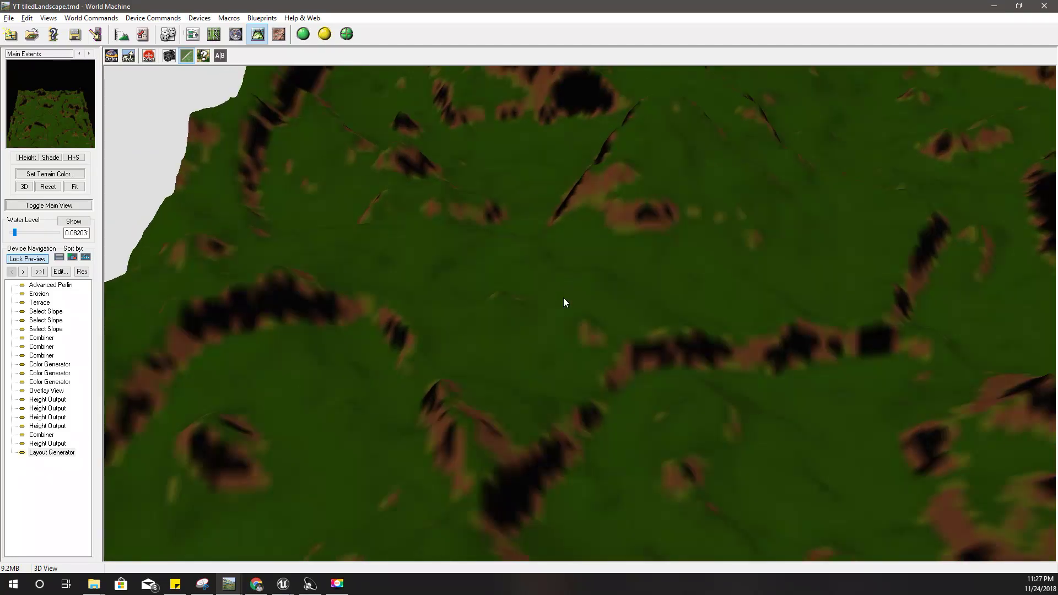
- Return to the device network and check the settings of the middle Select Slope device
left_click(193, 35)
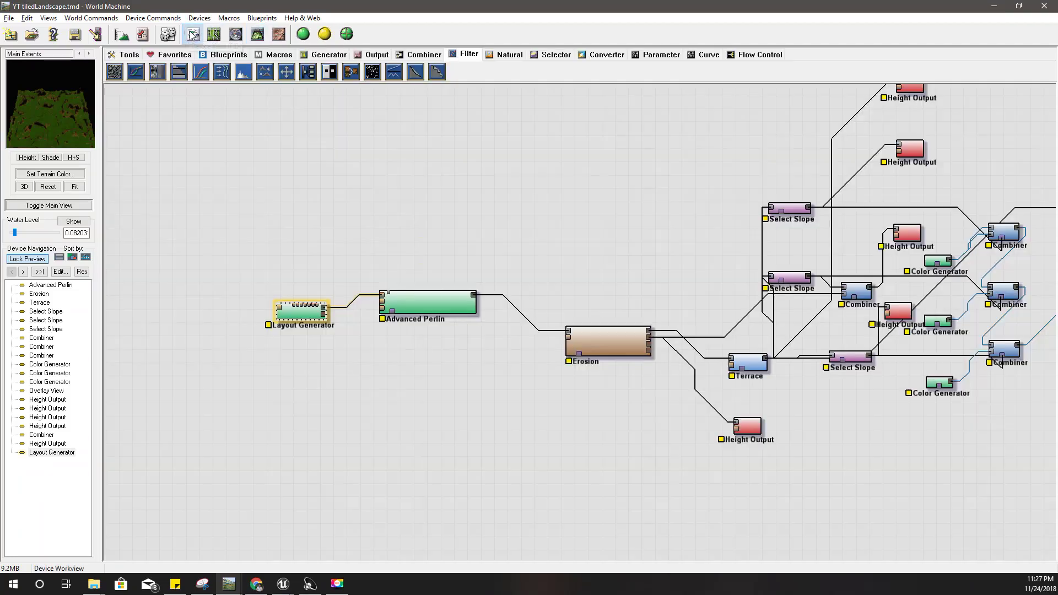
scroll(400, 337, "up", 4)
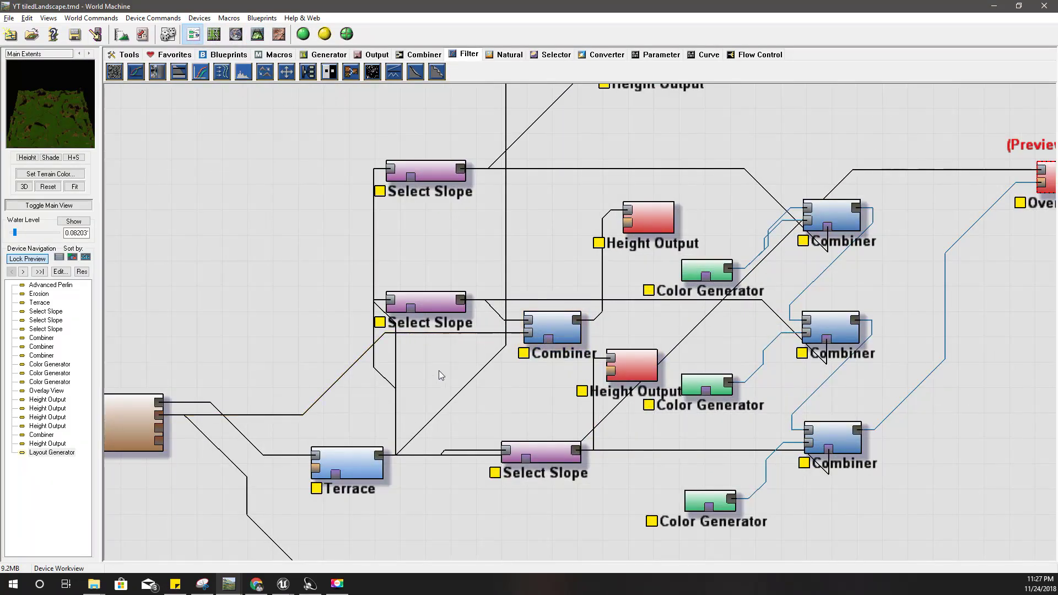
middle_click_drag(309, 288, 290, 291)
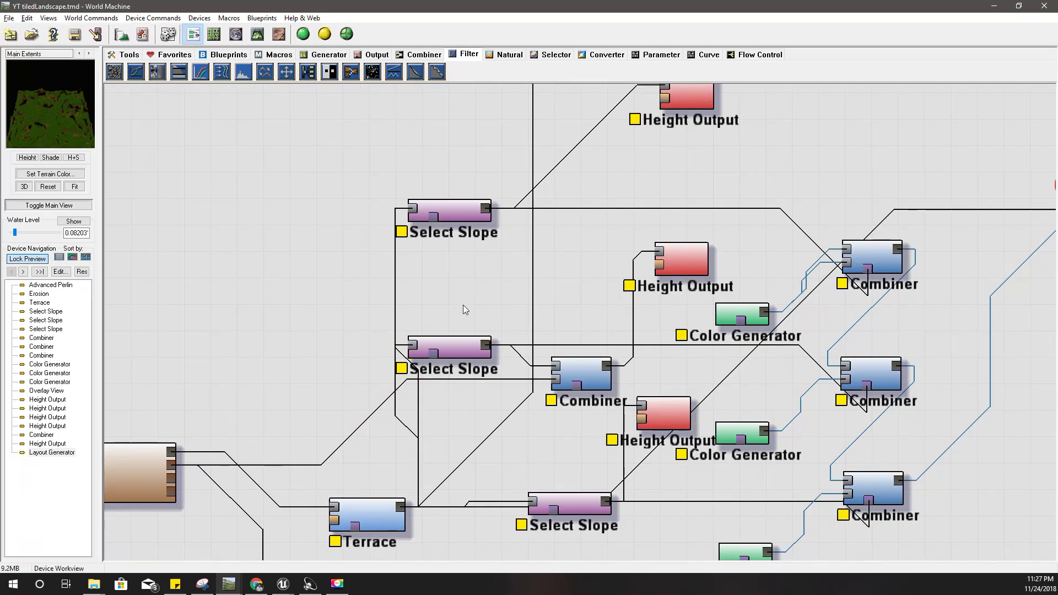
double_click(455, 346)
left_click(526, 357)
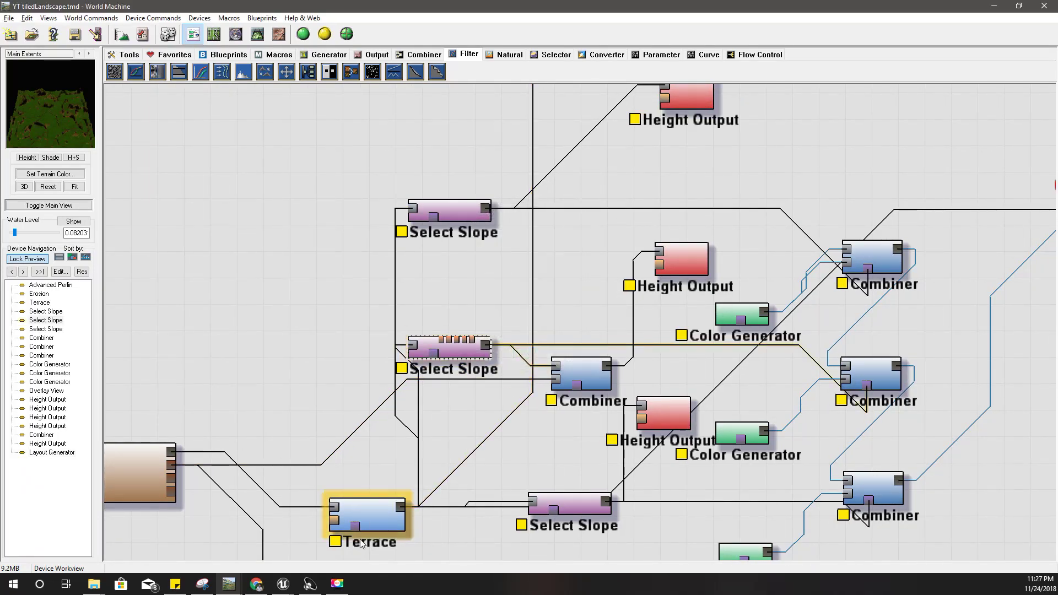
- Check the slope range and falloff settings of the uppermost Select Slope device
mouse_move(283, 583)
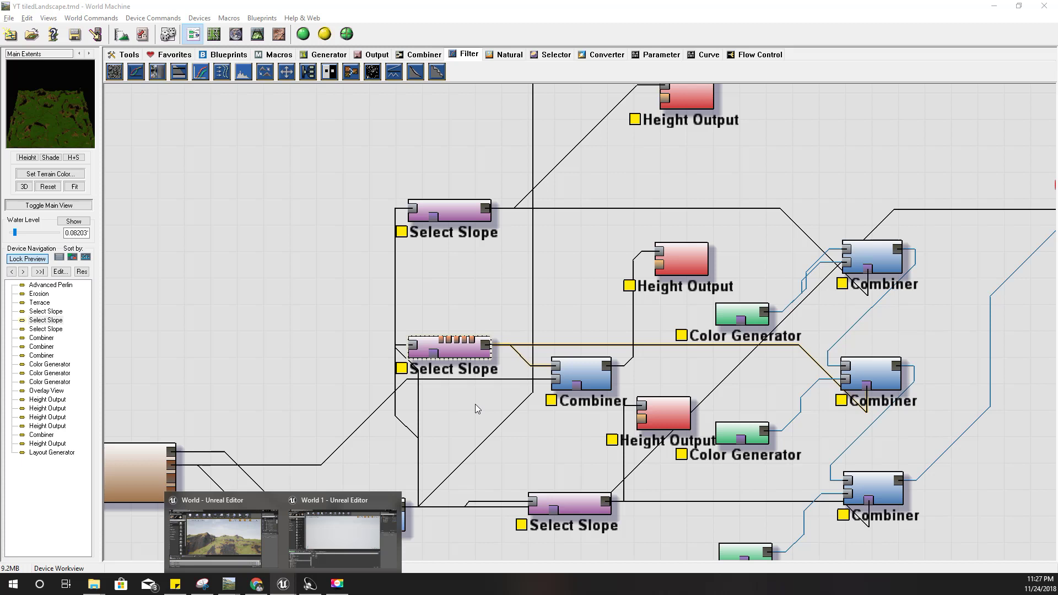
middle_click_drag(454, 410, 476, 388)
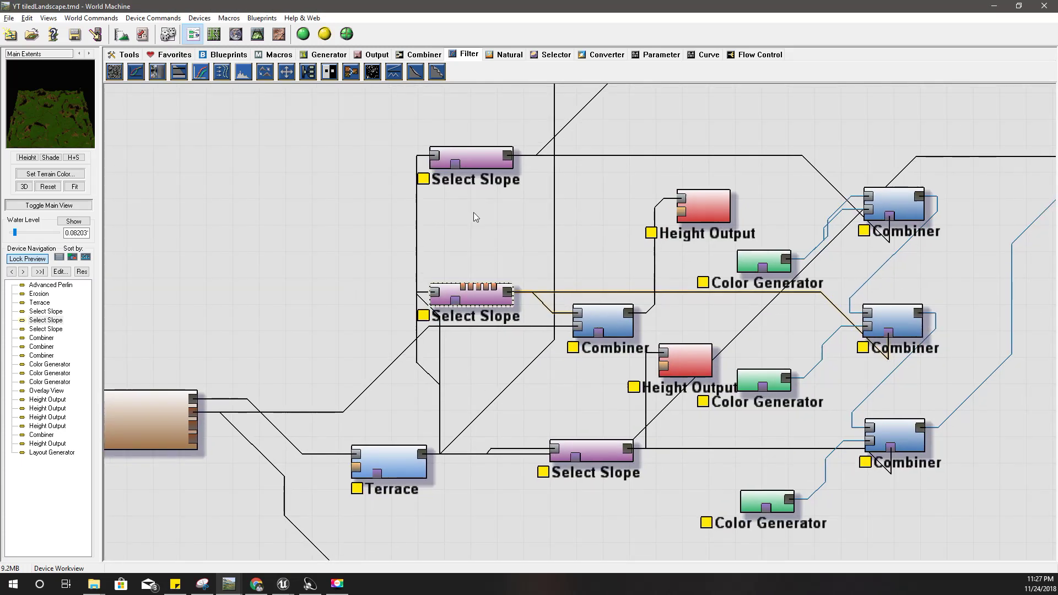
right_click_drag(476, 217, 454, 289)
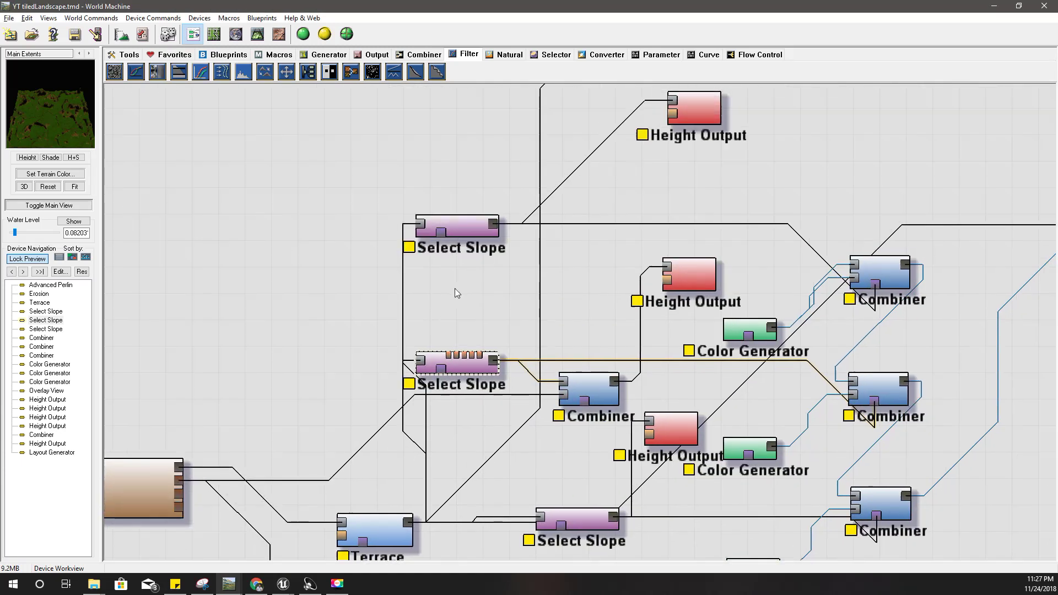
double_click(455, 222)
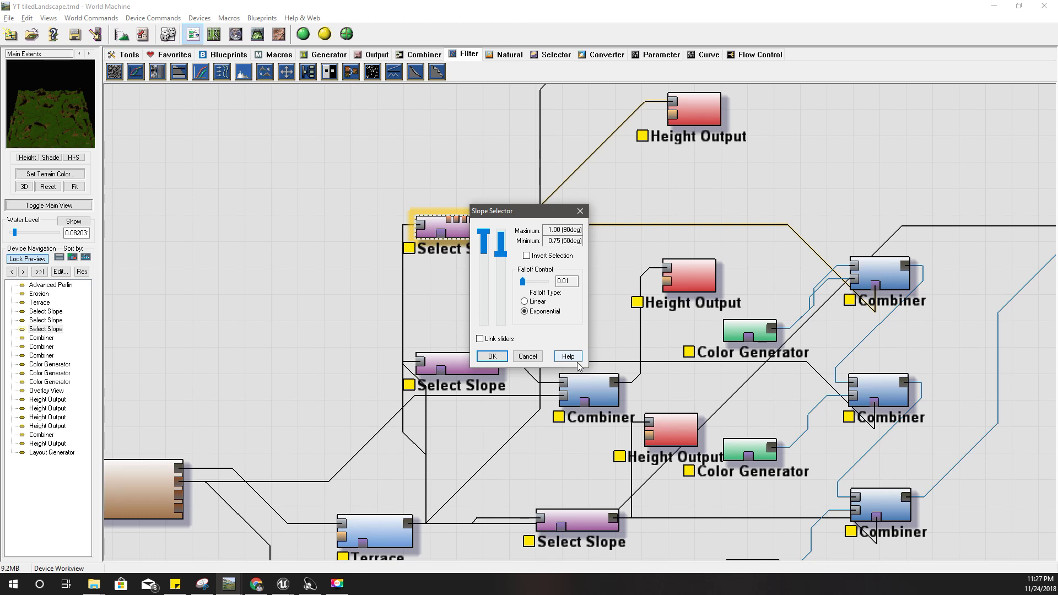
left_click(528, 357)
- Run a new 4 x 4 tiled build of the Main Extents
left_click(346, 35)
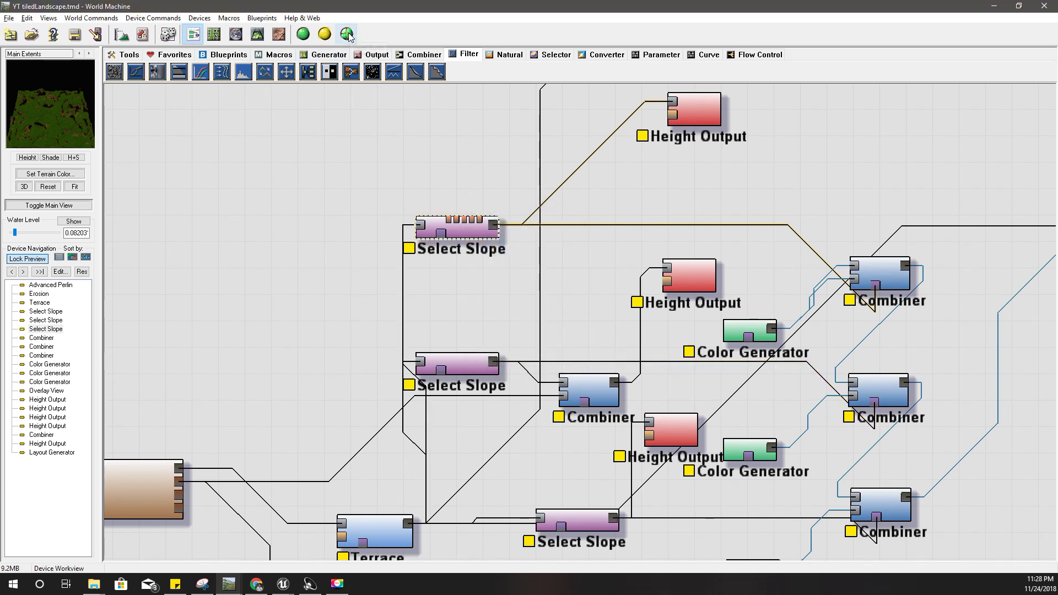
left_click(557, 345)
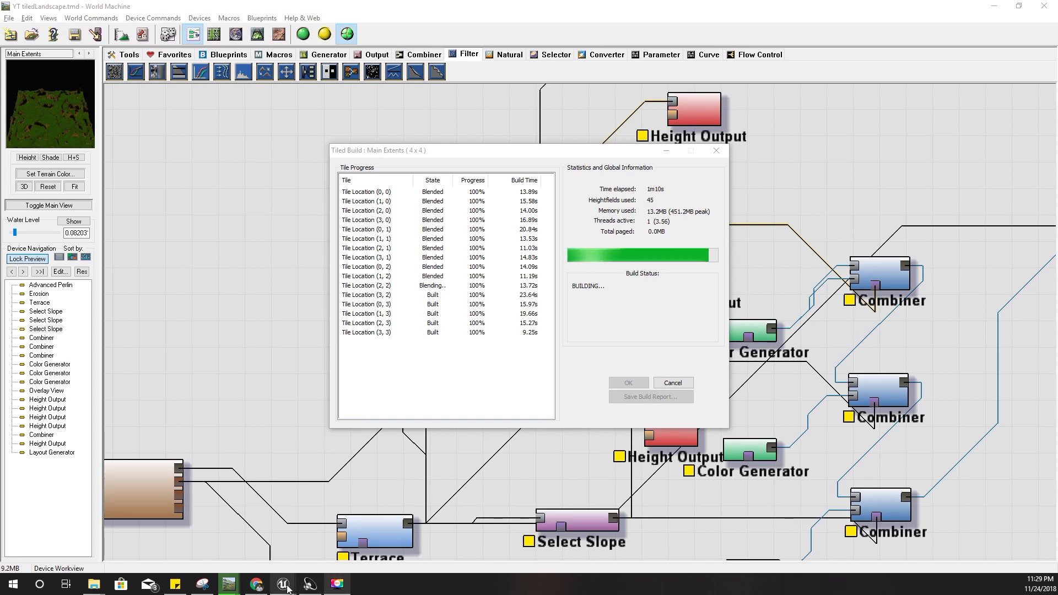
- Switch to the World 1 project in Unreal Editor and start a tiled landscape import, opening its heightmap tile selection
mouse_move(282, 587)
left_click(339, 538)
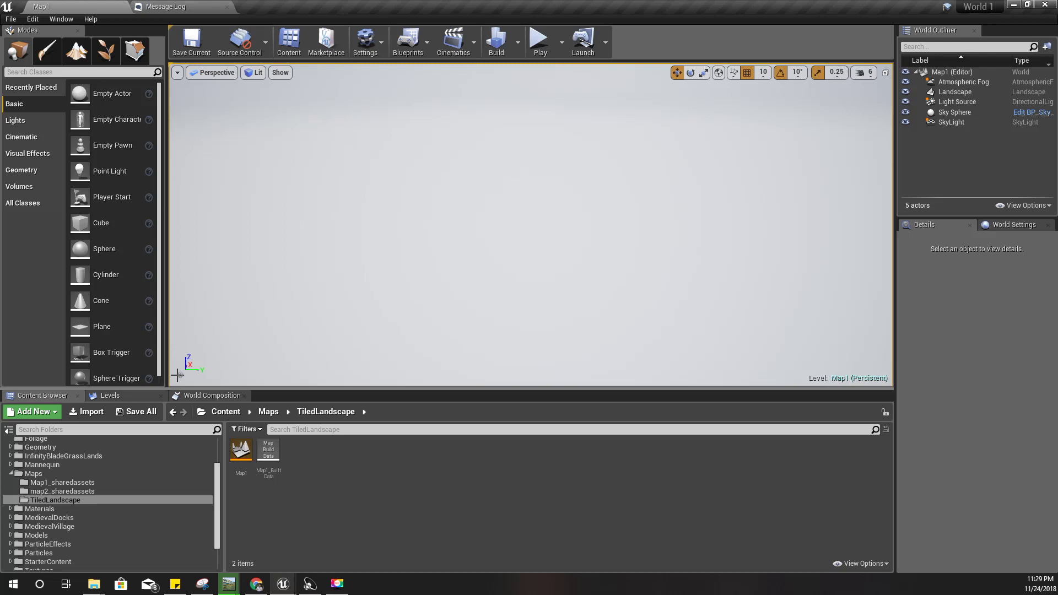
left_click(121, 395)
left_click(23, 414)
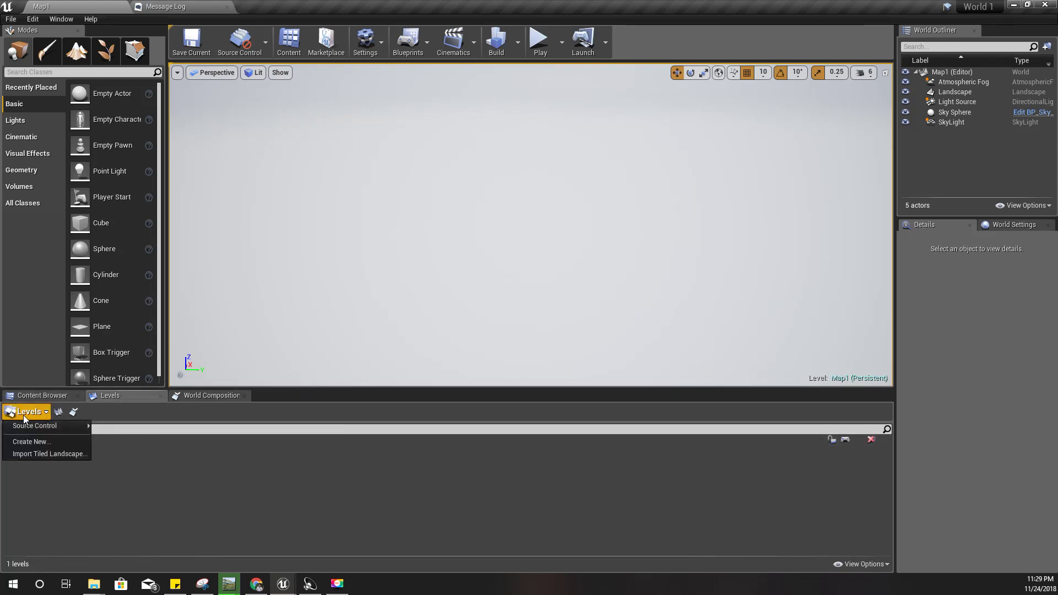
left_click(69, 454)
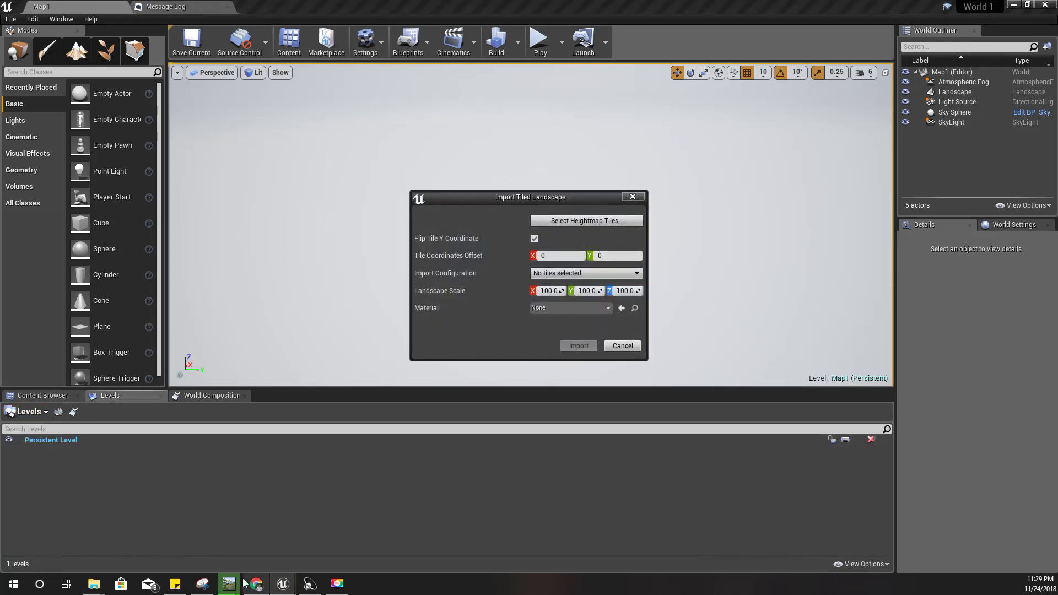
left_click(573, 221)
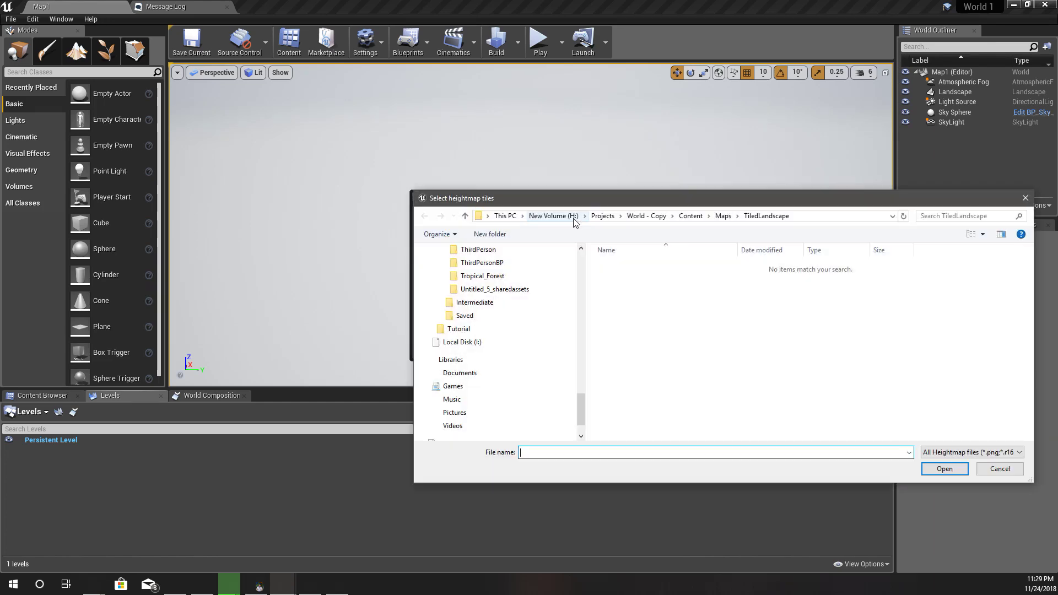
- Return to the tiledLandscape project in World Machine and close the completed tiled build
mouse_move(229, 584)
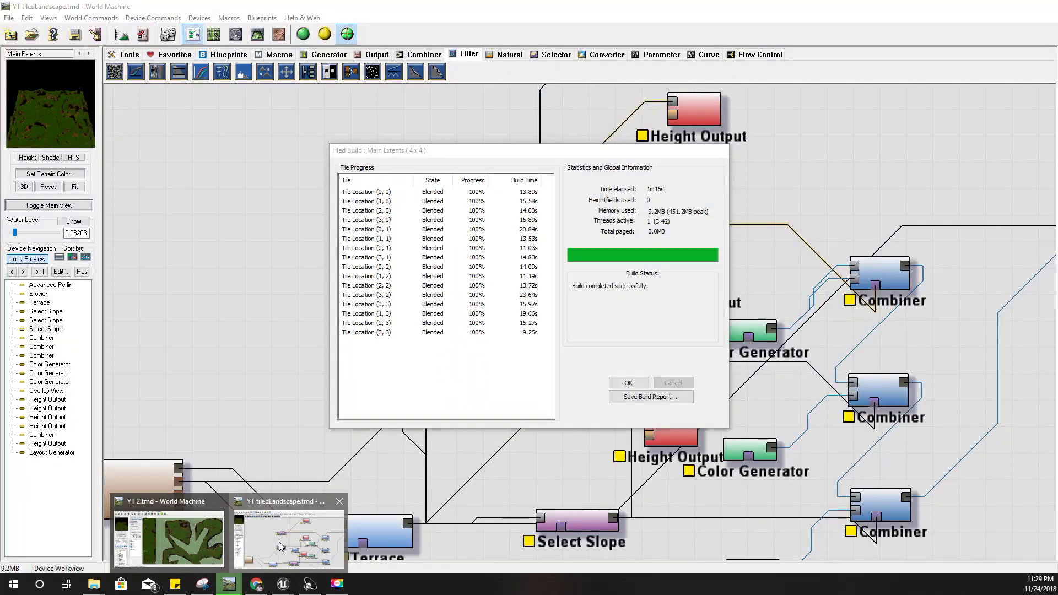
left_click(279, 545)
left_click(628, 382)
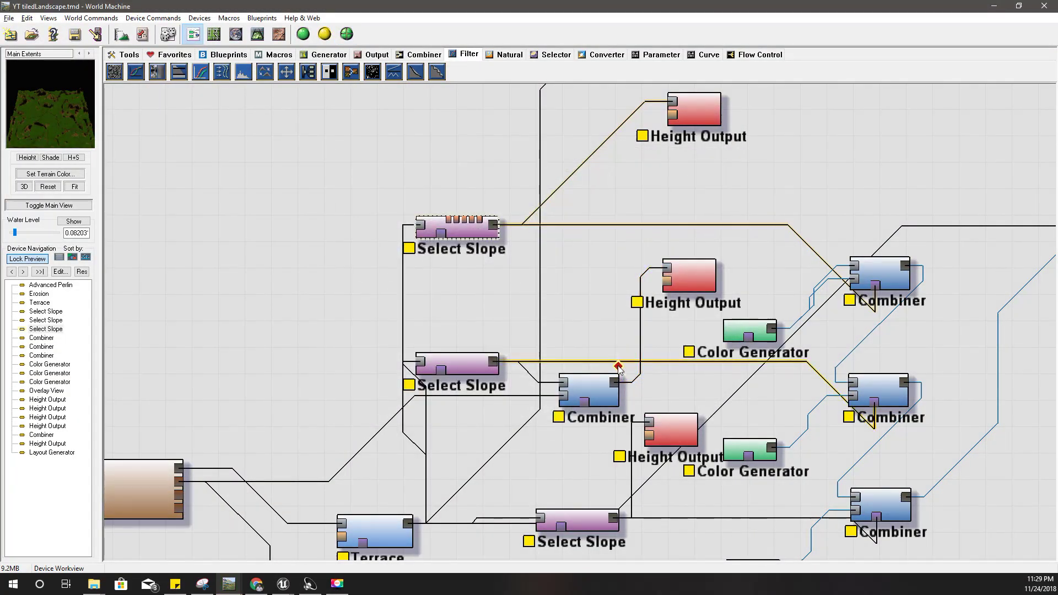
- Back in Unreal Editor, load the heightmap tiles output_x0_y0.r16 through output_x3_y3.r16 from F:\Projects\World Machine\TiledLandscape
key("alt+Tab")
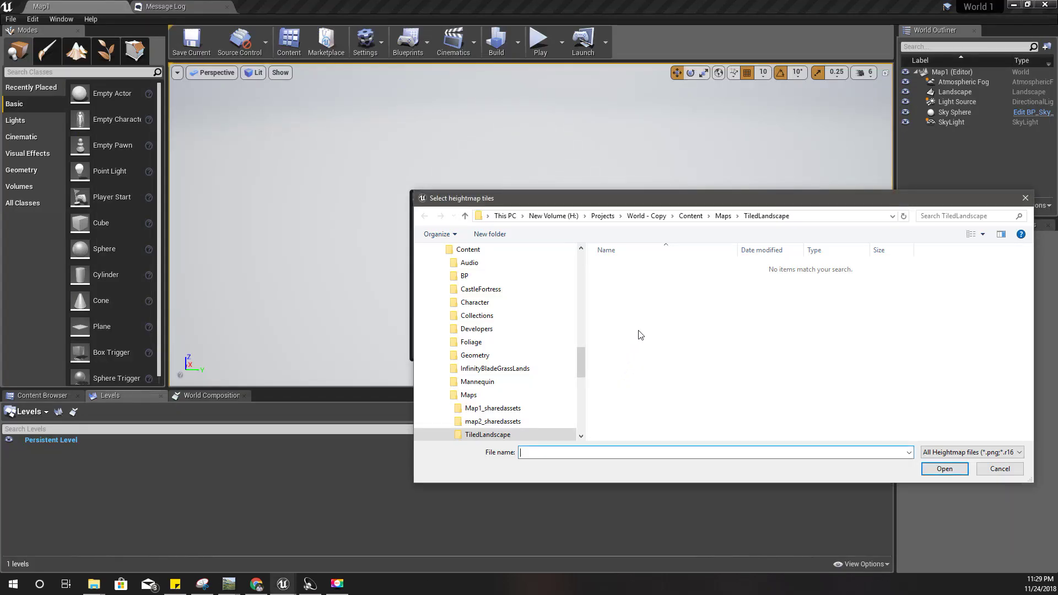
left_click(815, 218)
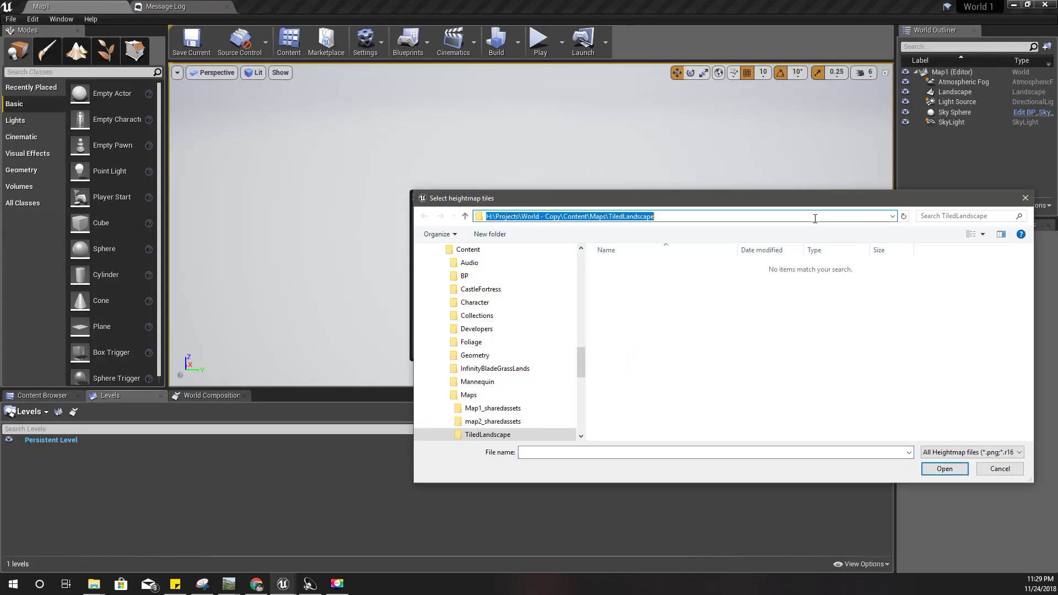
type("F:\\Projects\\World Machine\\TiledLandscape")
key("Return")
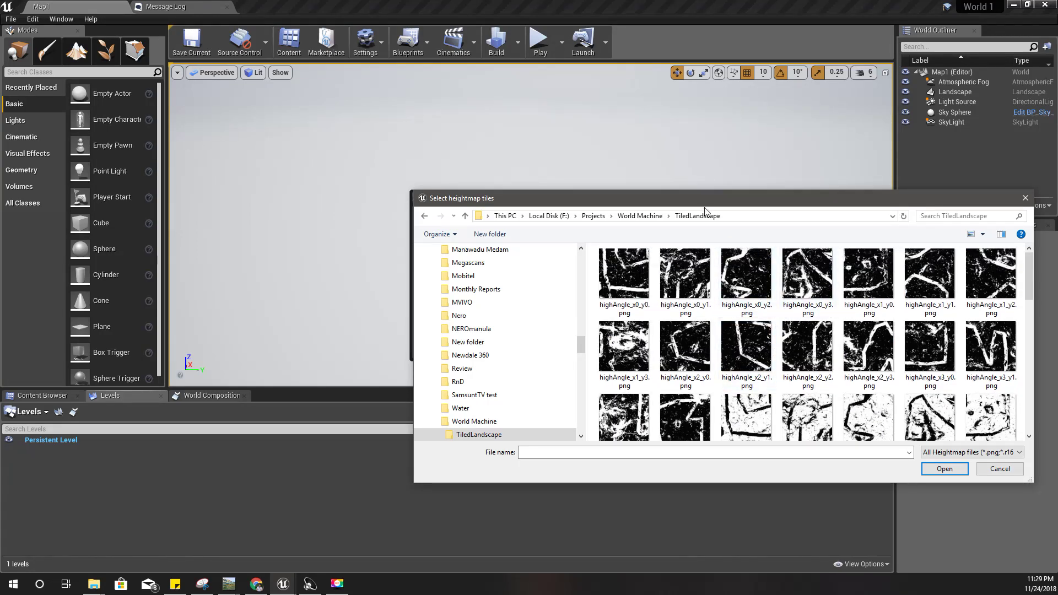
left_click_drag(681, 199, 422, 37)
scroll(693, 207, "down", 10)
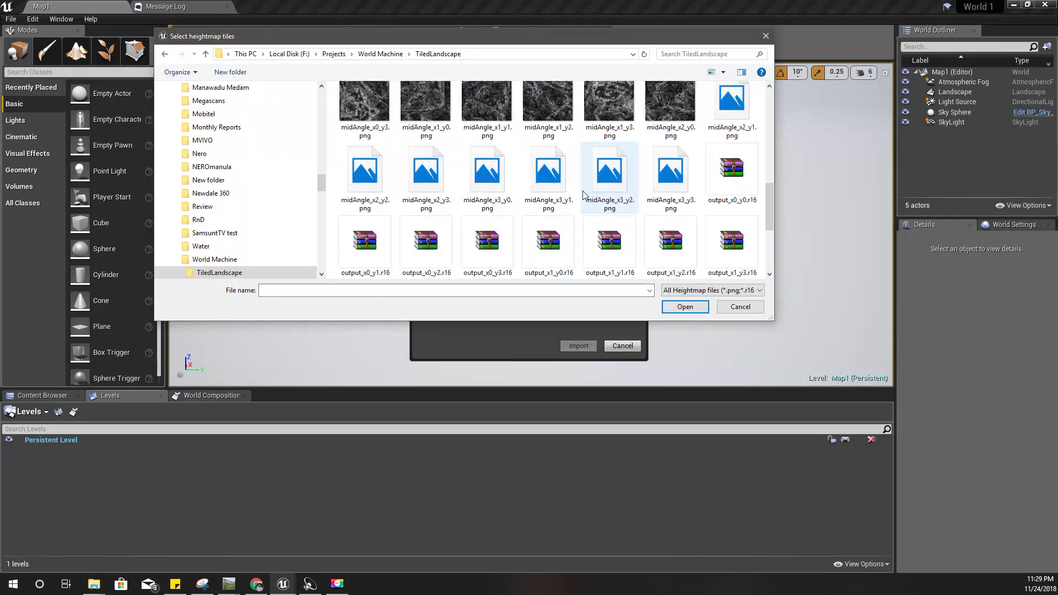
scroll(693, 207, "up", 3)
left_click(732, 205)
scroll(716, 220, "down", 3)
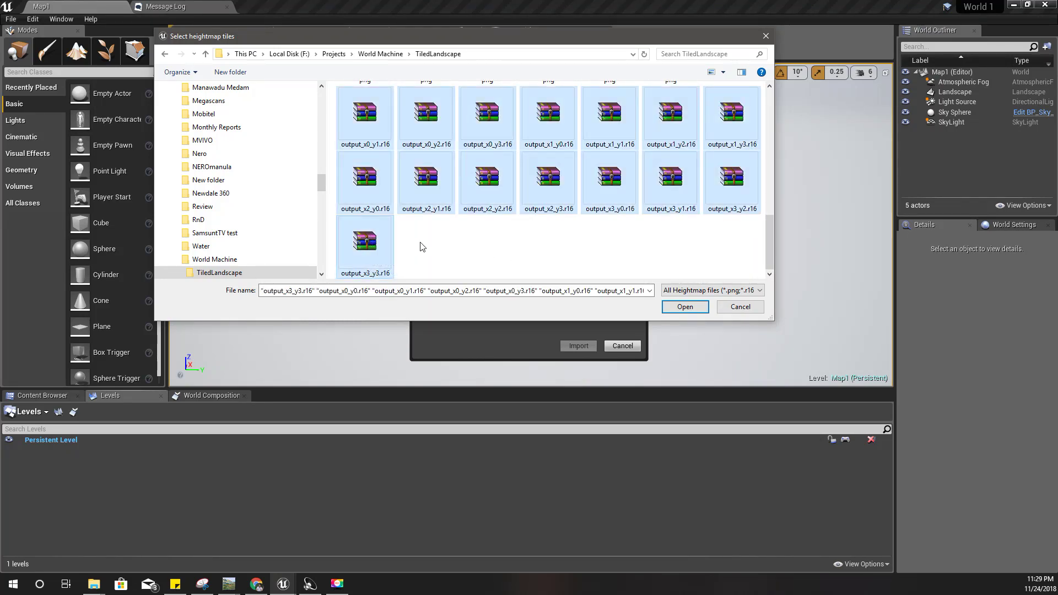
left_click(684, 306)
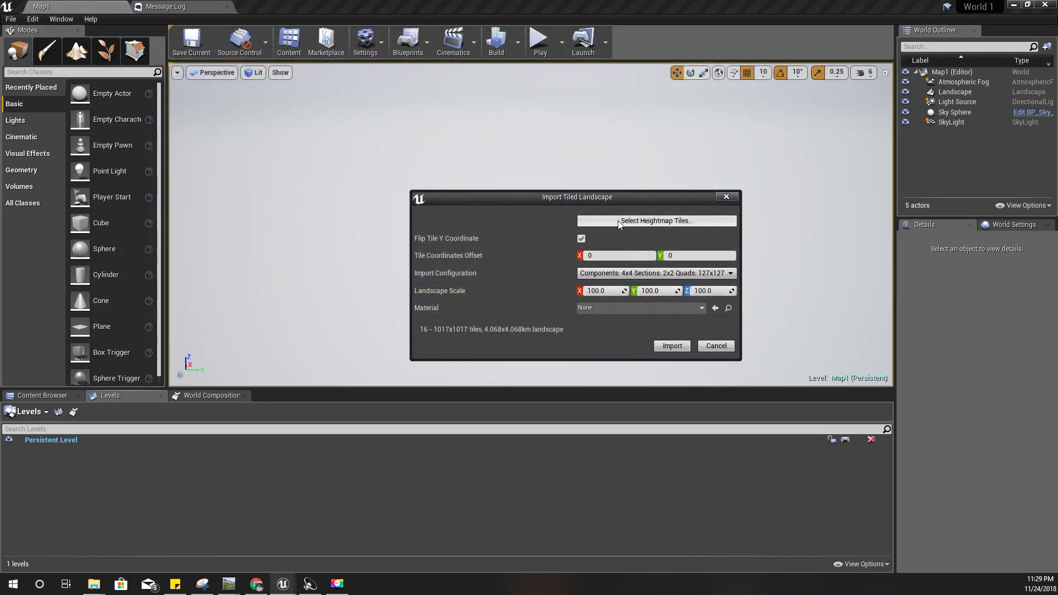
- Assign the MI_Landscape material to the import and set the landscape scale to X 200, Y 200 and Z 600
left_click(606, 310)
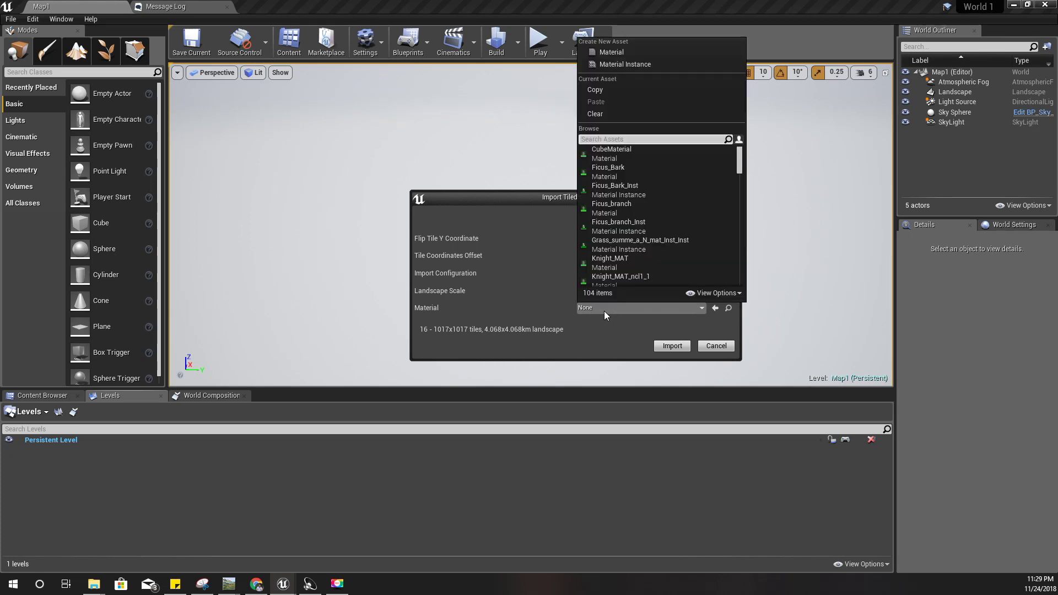
type("mi land")
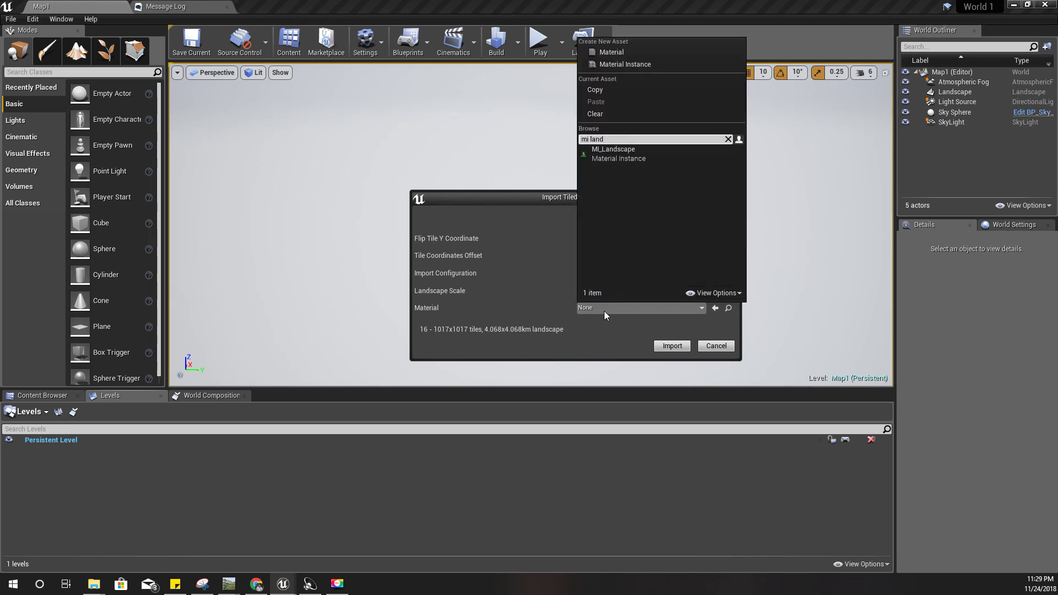
left_click(625, 159)
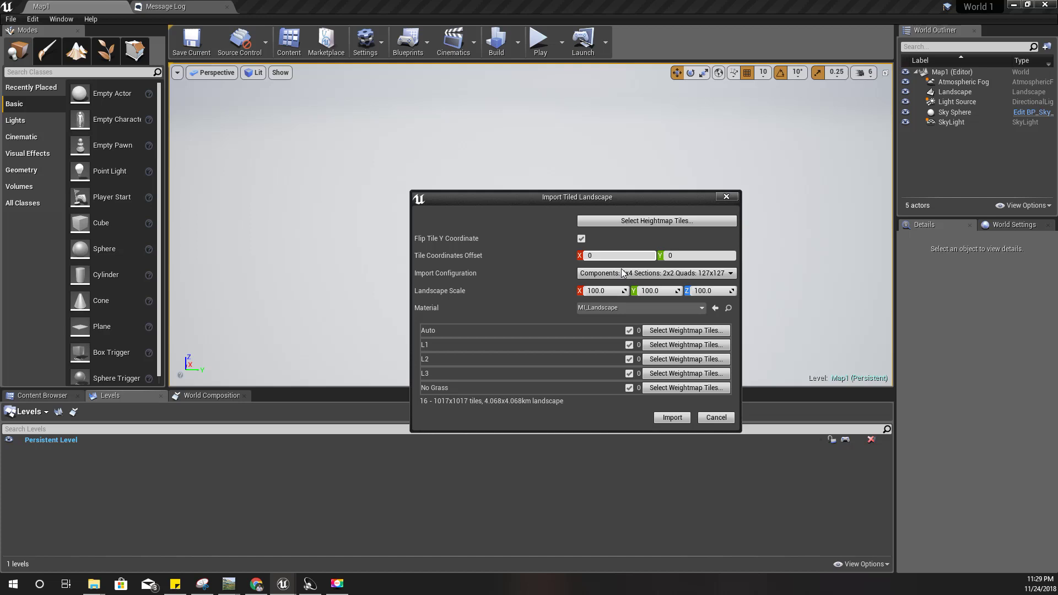
left_click(603, 291)
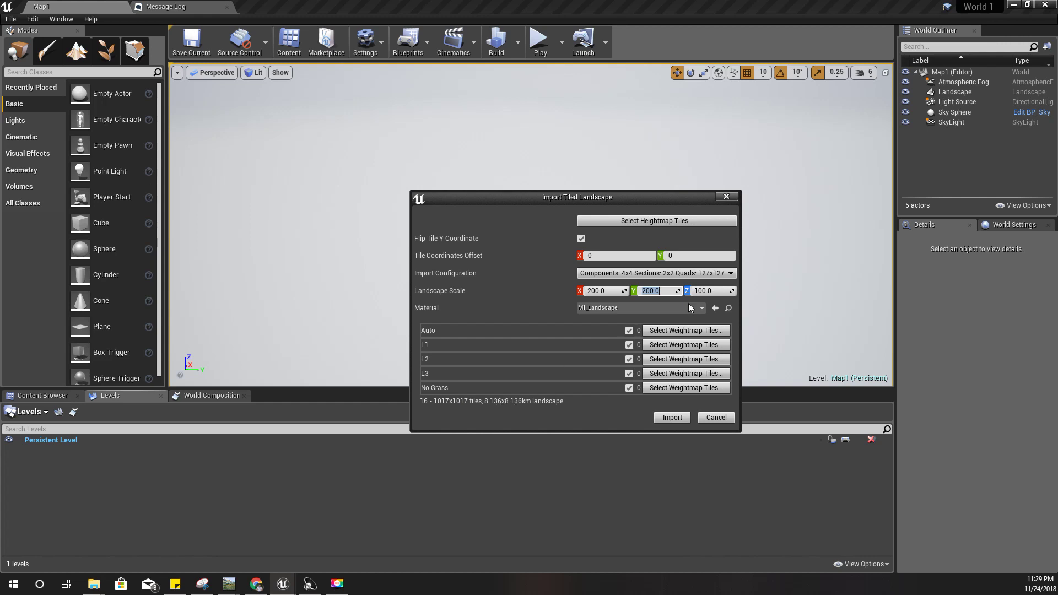
key("Tab")
type("600")
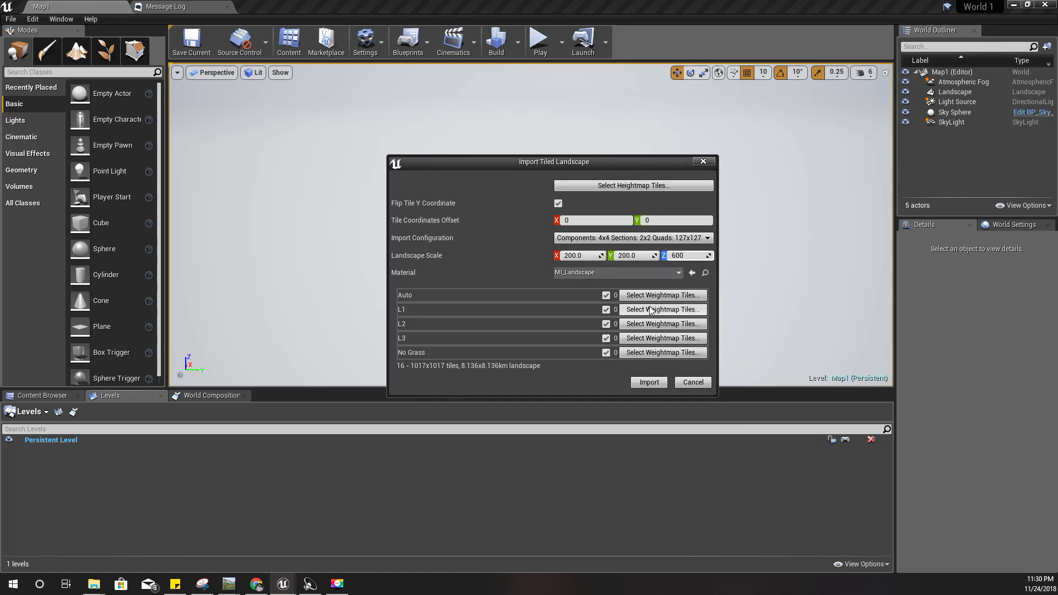
- Assign all highAngle PNG tiles from F:\Projects\World Machine\TiledLandscape as the weightmap of layer L1
left_click(650, 310)
type("F:\\Projects\\World Machine\\TiledLandscape")
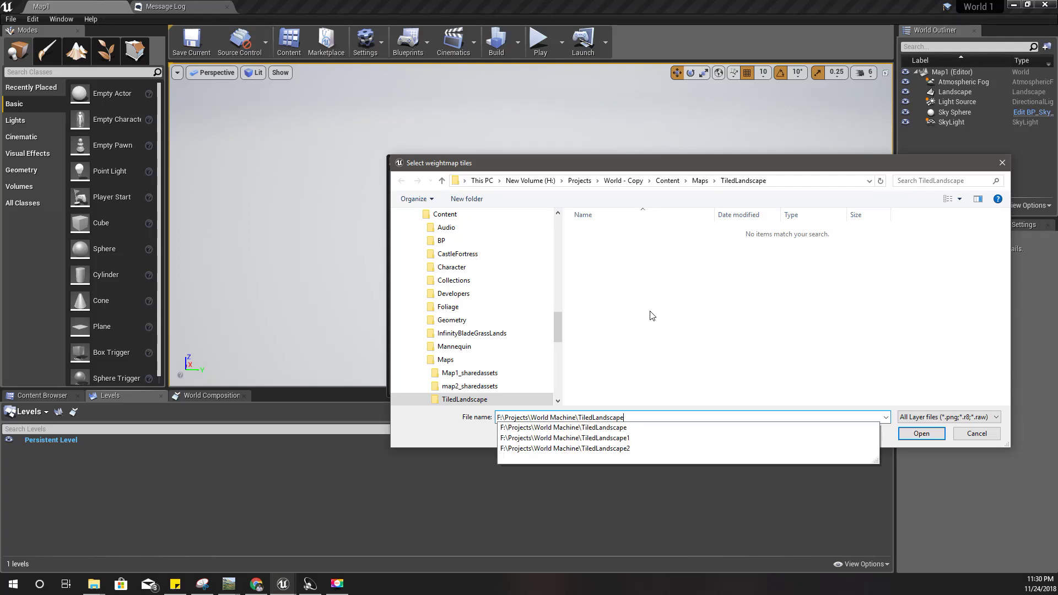
key("Return")
left_click(606, 240)
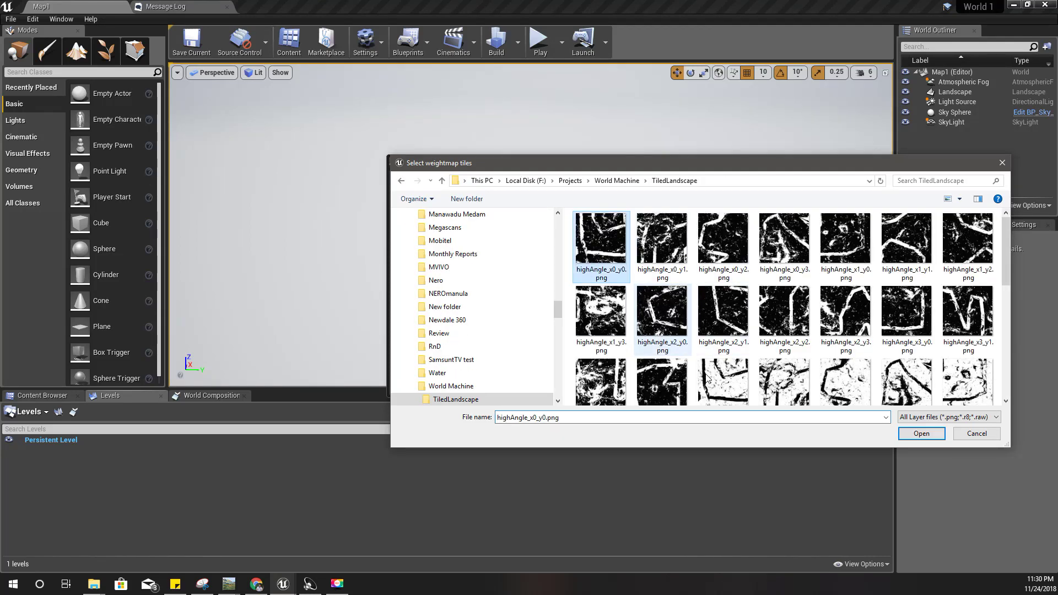
left_click(661, 379, "shift")
key("Return")
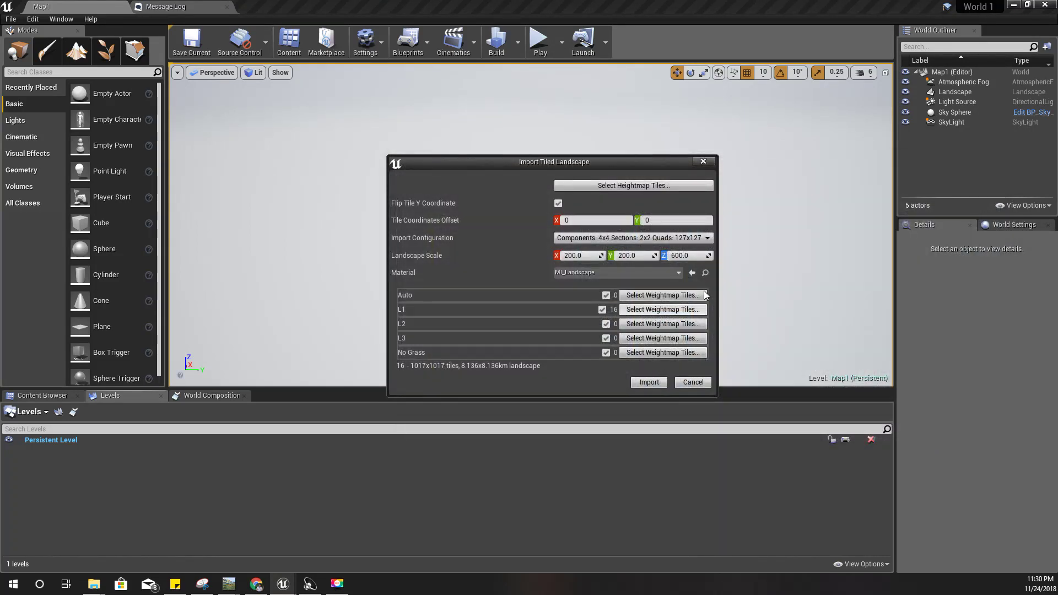
- Assign all midAngle PNG tiles from F:\Projects\World Machine\TiledLandscape as the weightmap of layer L2
left_click(651, 319)
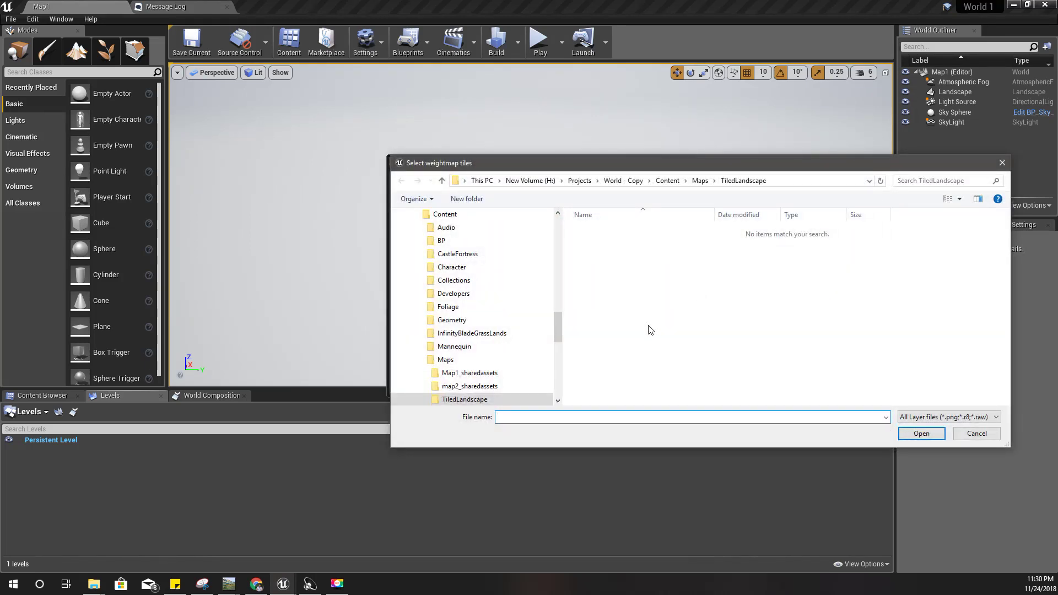
type("F:\\Projects\\World Machine\\TiledLandscape")
key("Return")
scroll(650, 329, "down", 5)
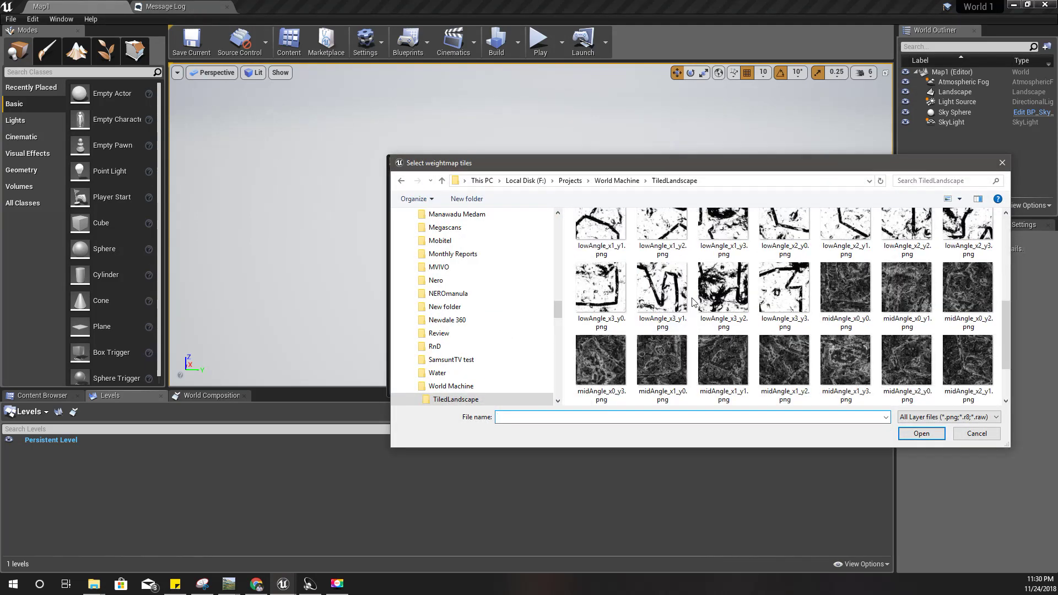
left_click(833, 276)
left_click(904, 377, "shift")
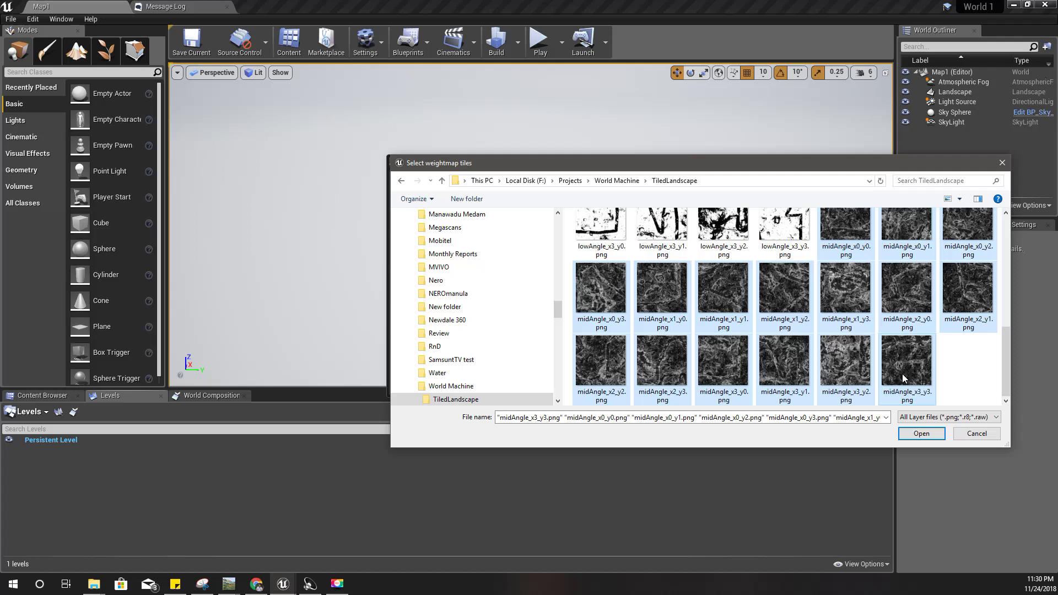
key("Return")
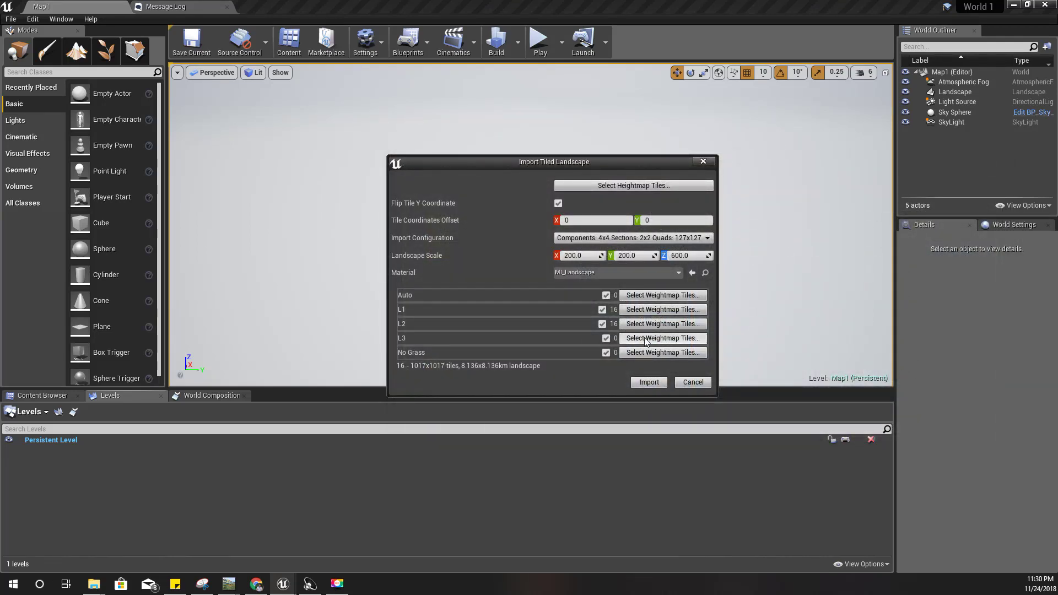
- Assign all lowAngle PNG tiles from F:\Projects\World Machine\TiledLandscape as the weightmap of layer L3
left_click(639, 351)
type("F:\\Projects\\World Machine\\TiledLandscape\\")
key("Return")
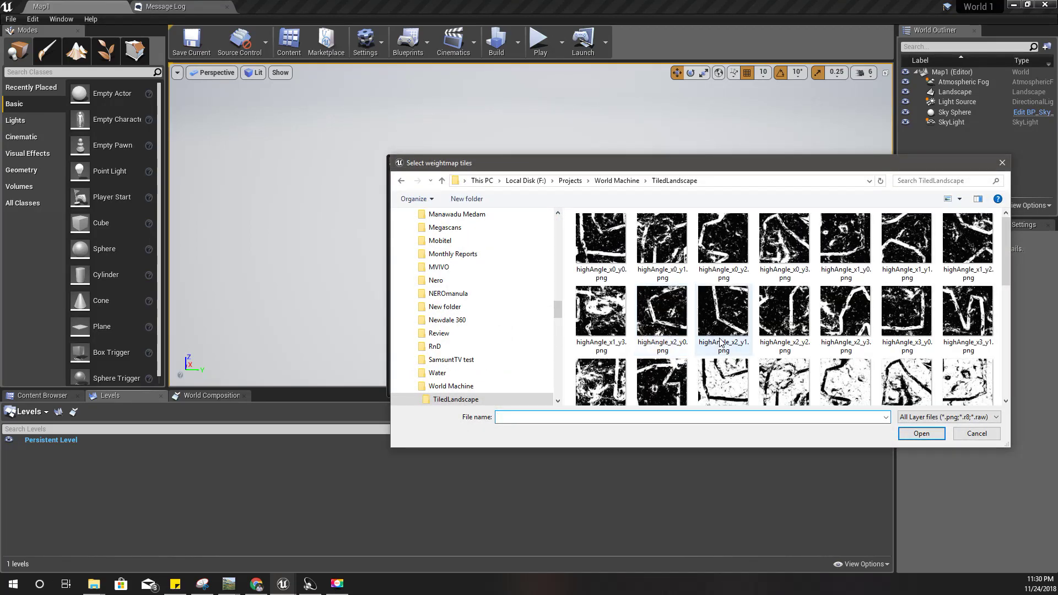
scroll(720, 337, "down", 1)
left_click(718, 286)
scroll(733, 295, "down", 3)
left_click(800, 258, "shift")
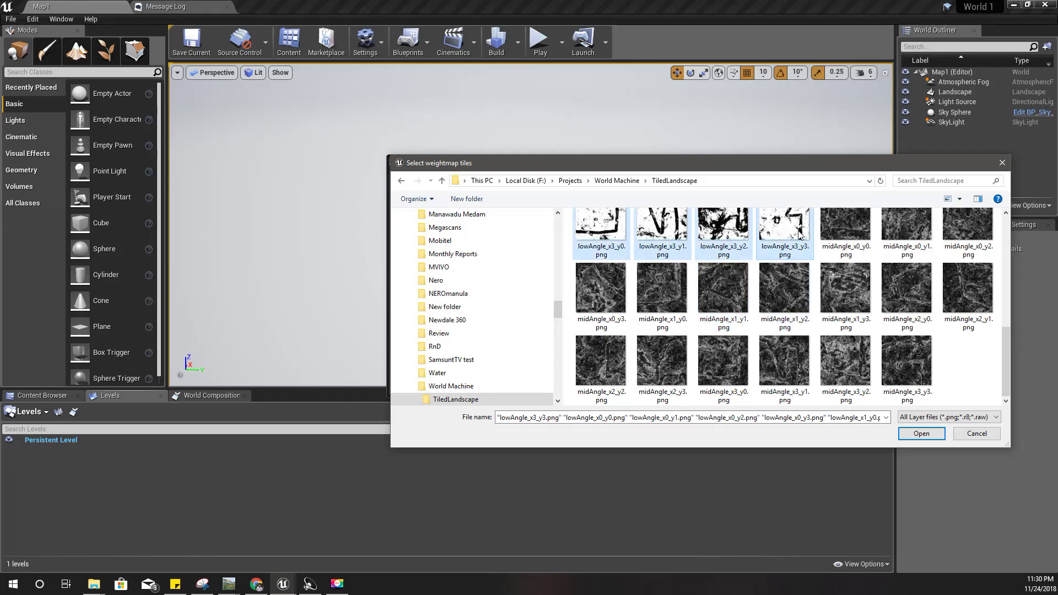
key("Return")
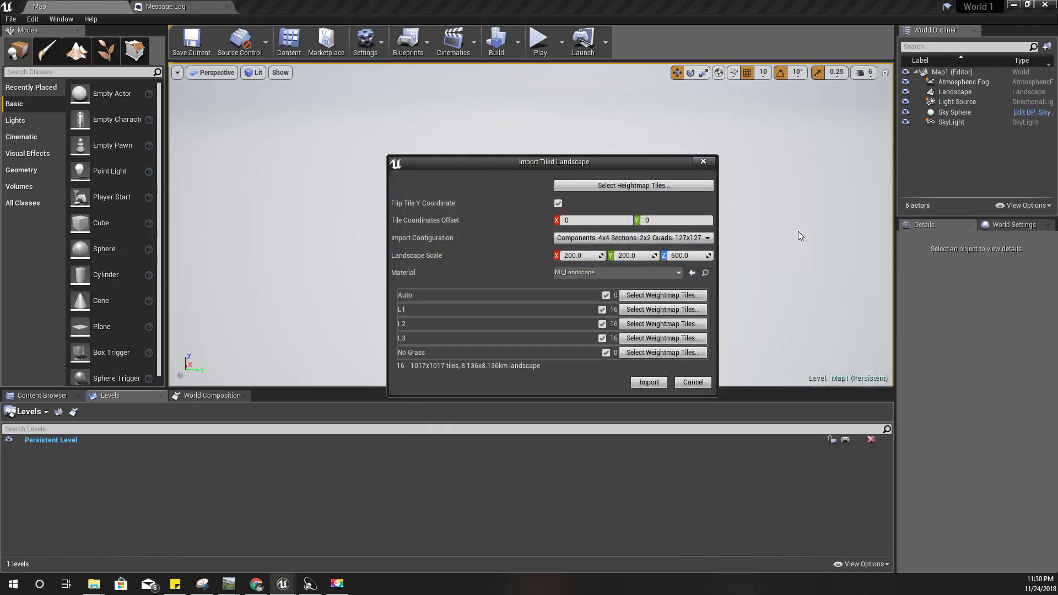
- Import the tiled landscape with the assigned heightmap and weightmap tiles, dismissing the package save error
left_click(649, 382)
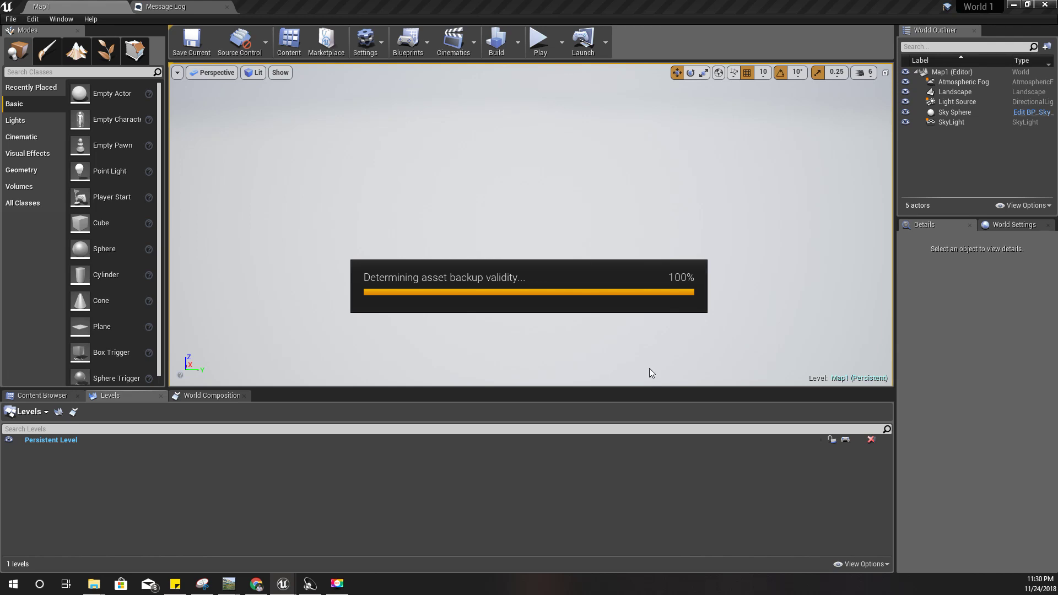
left_click(634, 341)
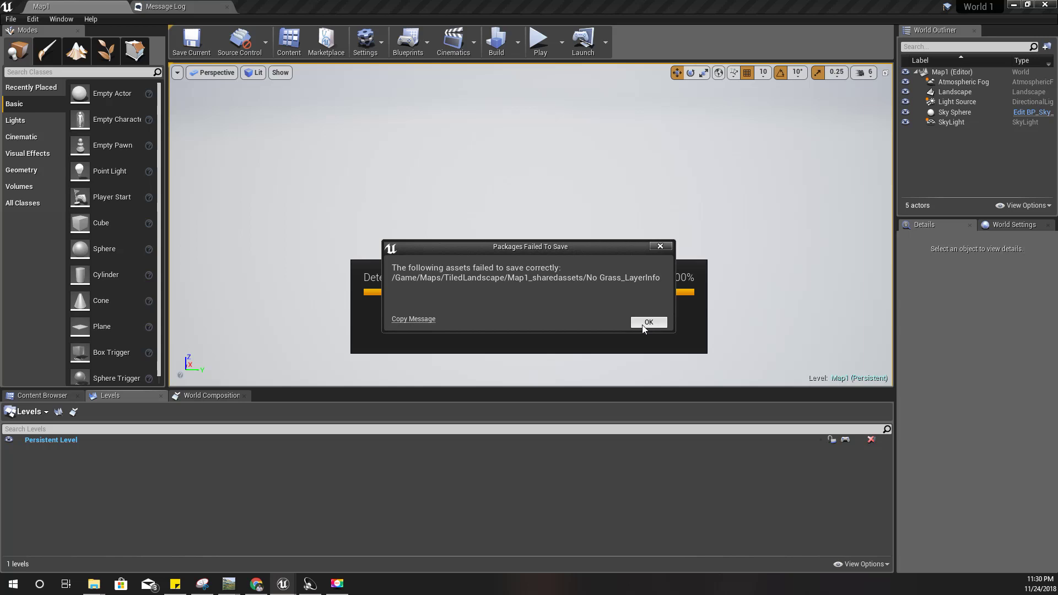
left_click(644, 322)
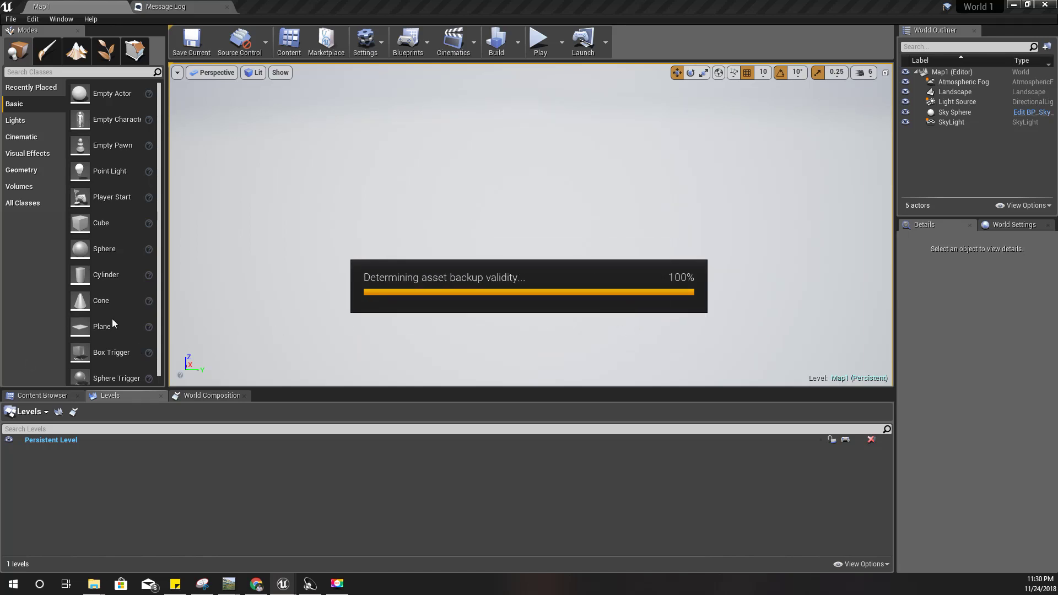
- Reopen Map1 from the Maps/TiledLandscape folder without saving the pending level changes
left_click(42, 397)
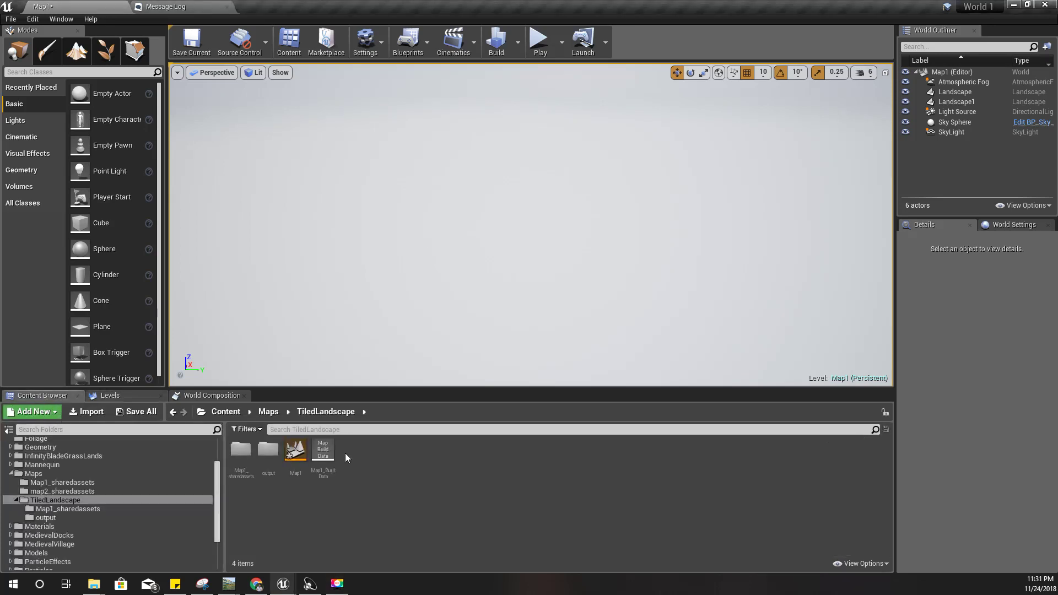
left_click(112, 396)
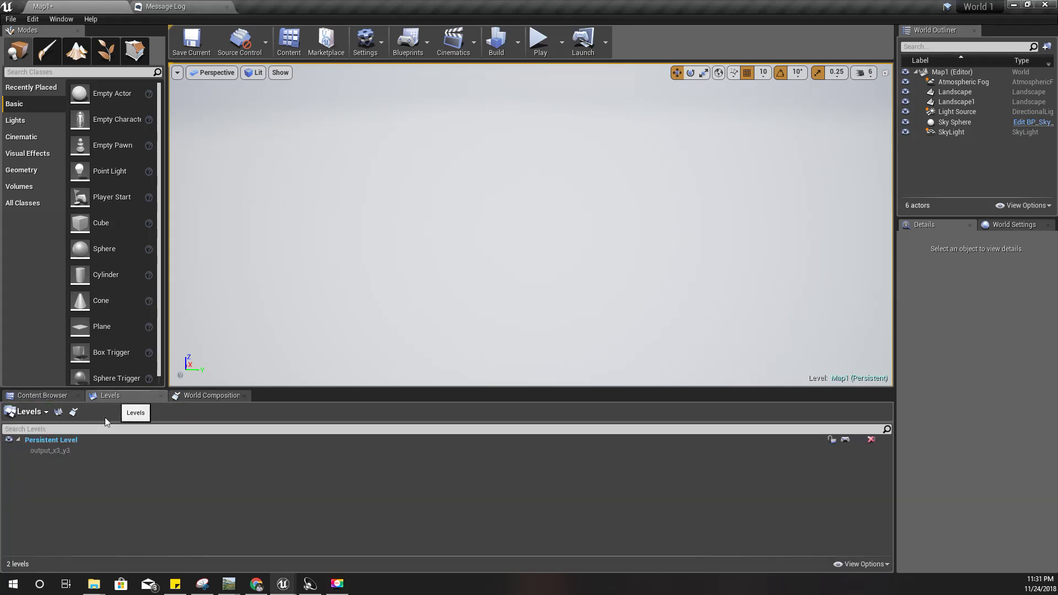
left_click(63, 451)
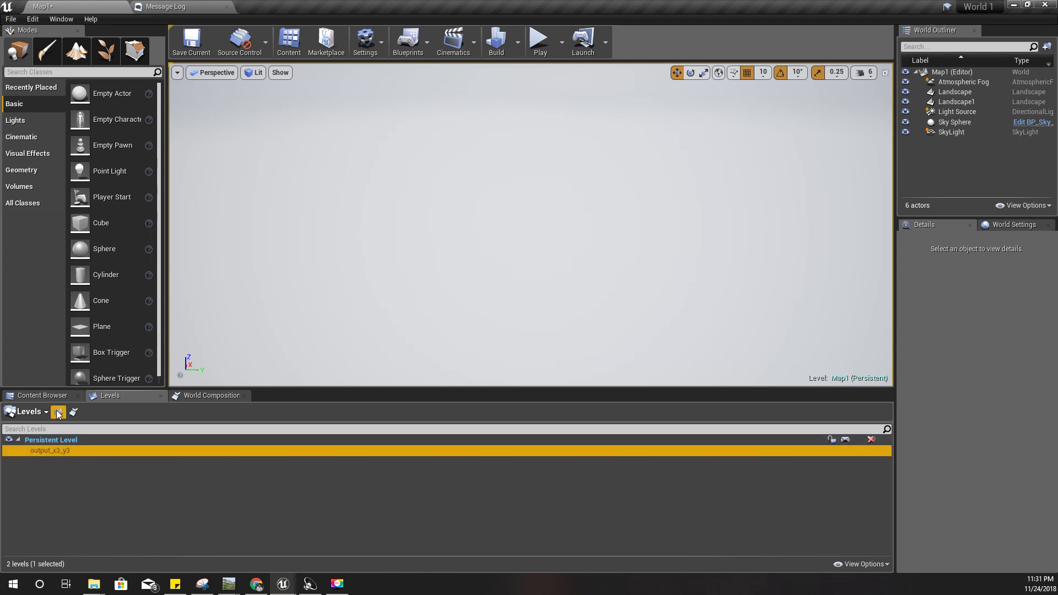
left_click(38, 395)
double_click(295, 454)
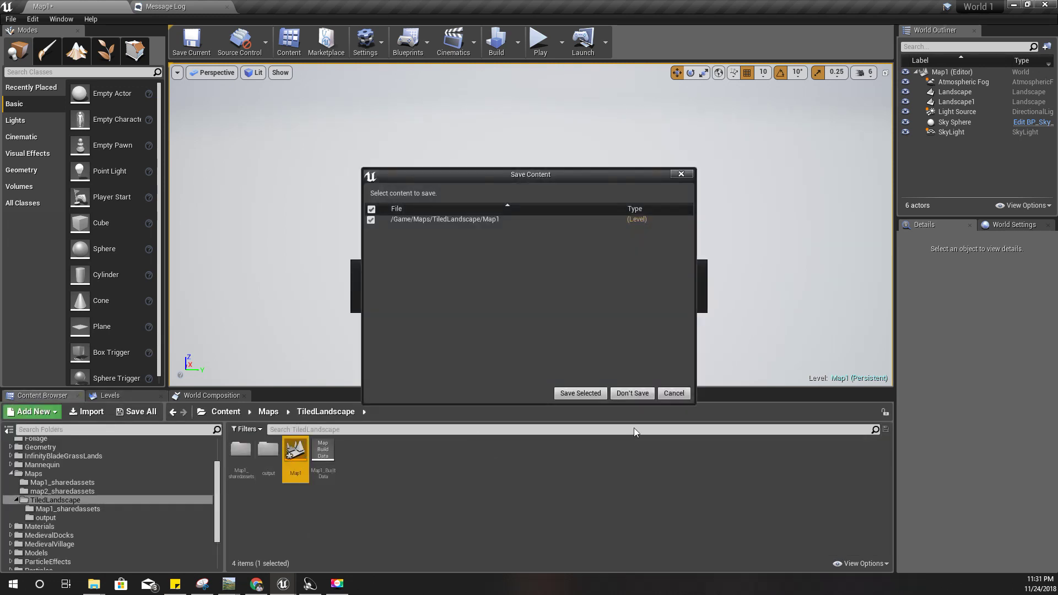
left_click(618, 397)
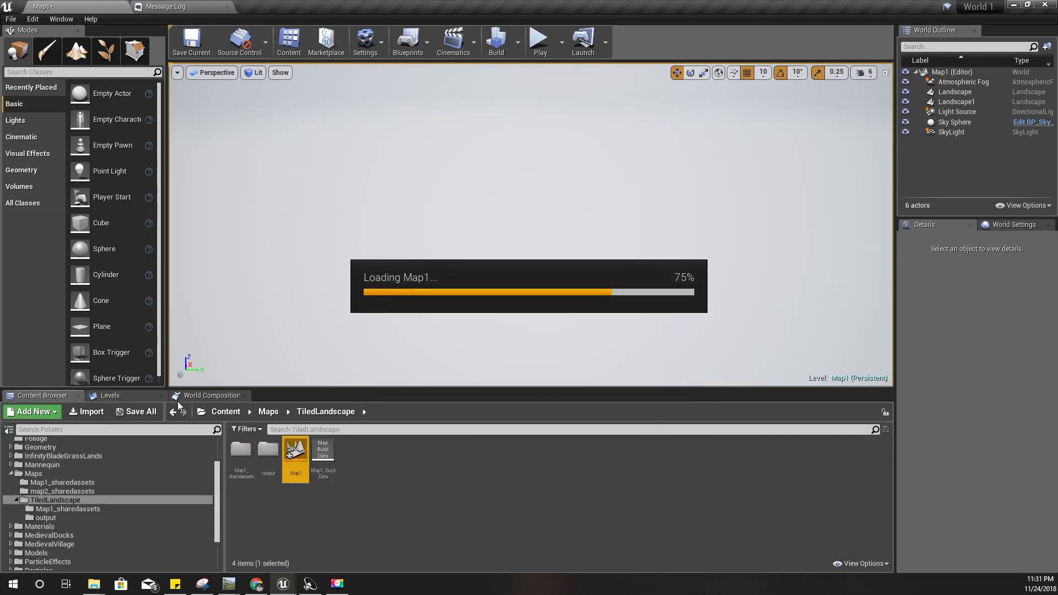
- Load all the landscape tile levels from output_x0_y0 through output_x3_y3
left_click(120, 396)
left_click(68, 450)
scroll(105, 485, "down", 3)
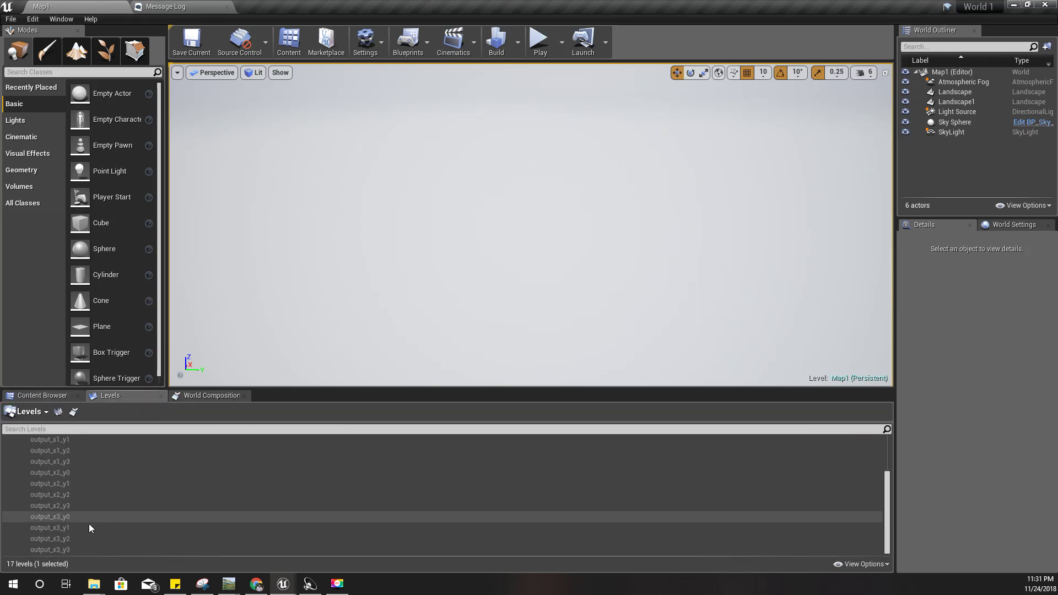
left_click(69, 548, "shift")
scroll(134, 507, "up", 3)
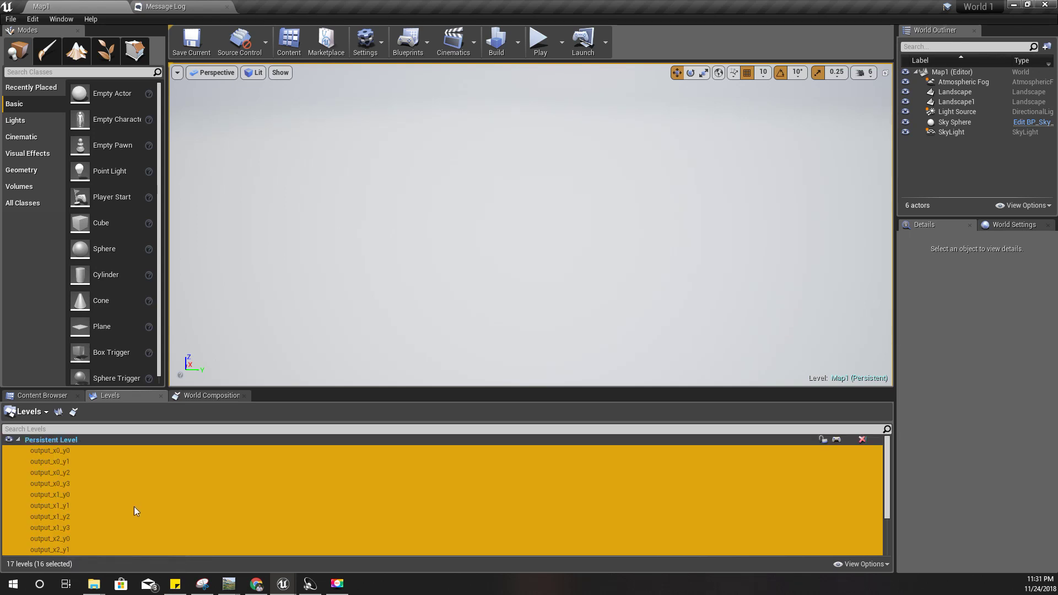
right_click(73, 458)
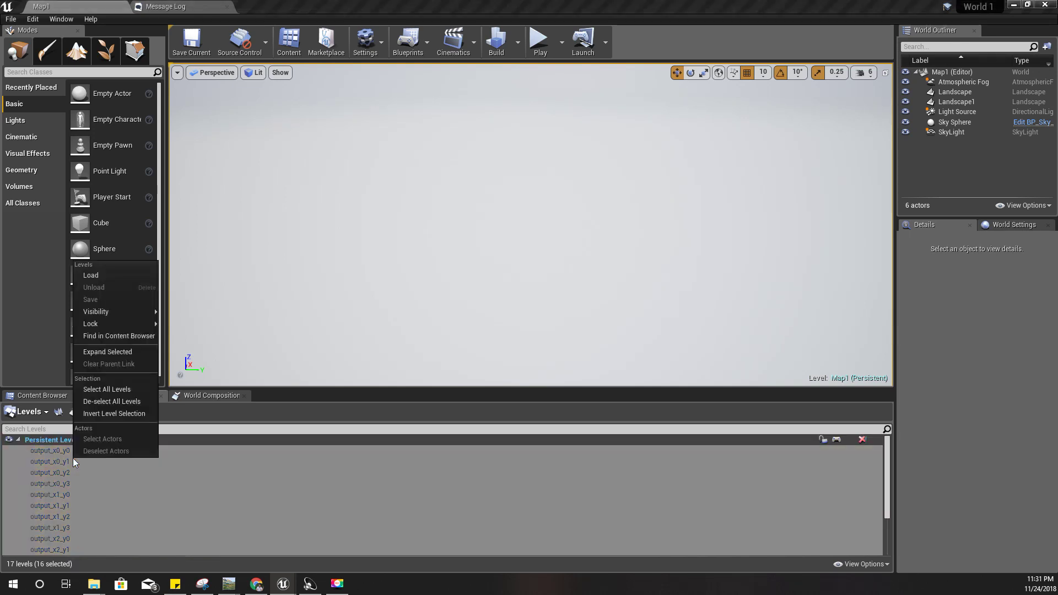
left_click(97, 277)
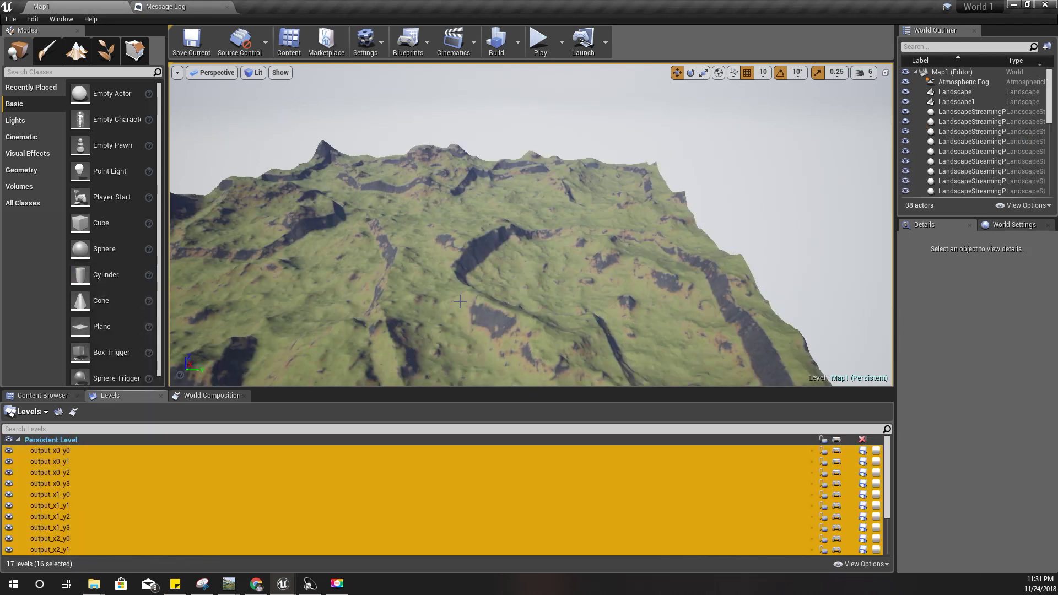
- Inspect the loaded terrain's slopes and material layers from above and from near the ground
right_click_drag(628, 272, 890, 231)
key("w")
right_click_drag(622, 234, 620, 275)
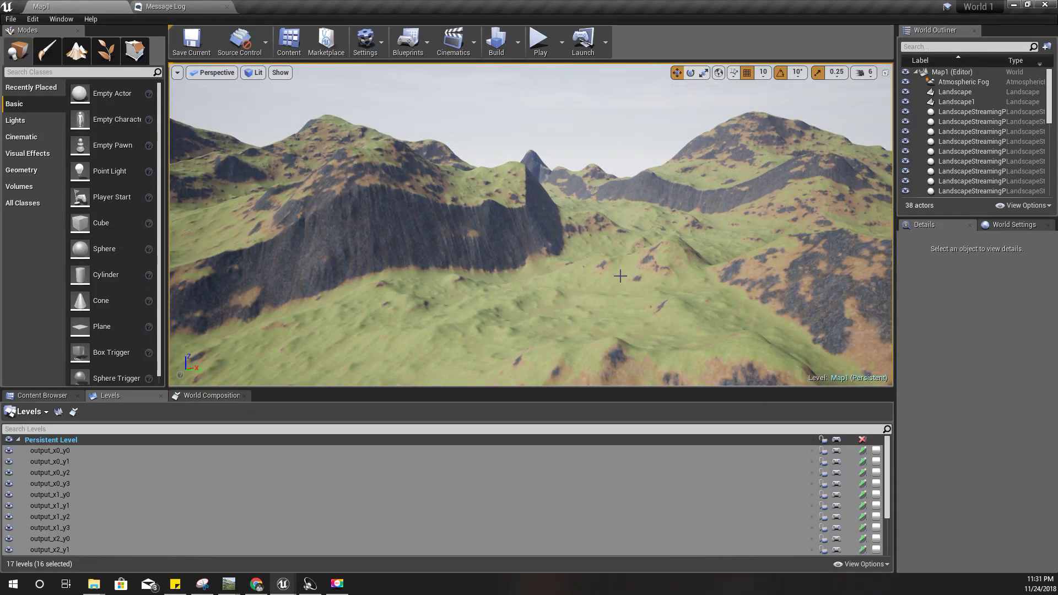
mouse_move(620, 276)
right_mouse_down()
mouse_move(601, 275)
mouse_move(614, 280)
right_mouse_up()
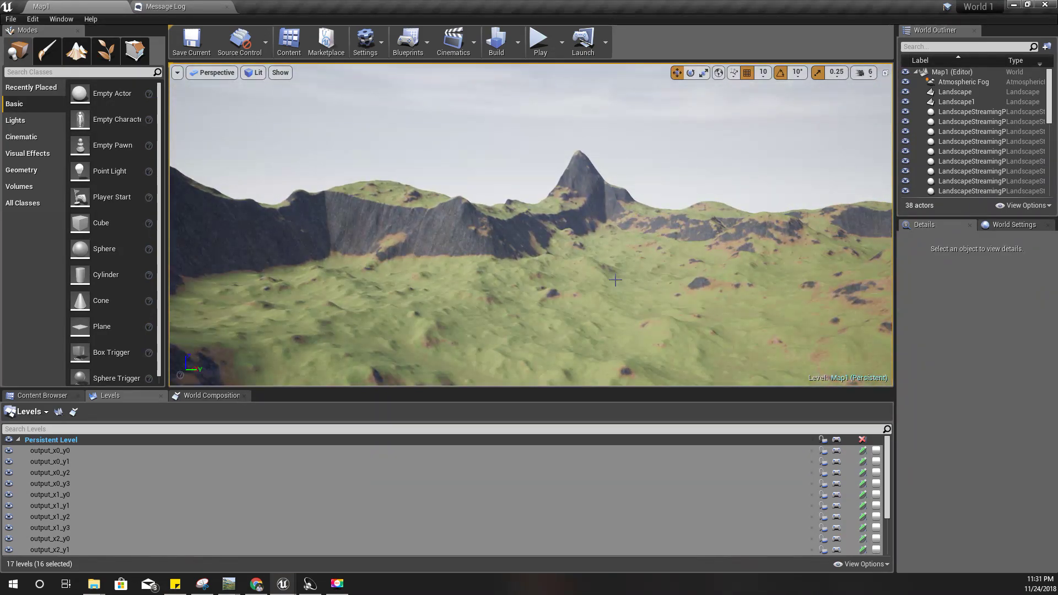
- Play-test the level repeatedly from the valley to check how the distant landscape tiles stream in
key("alt+p")
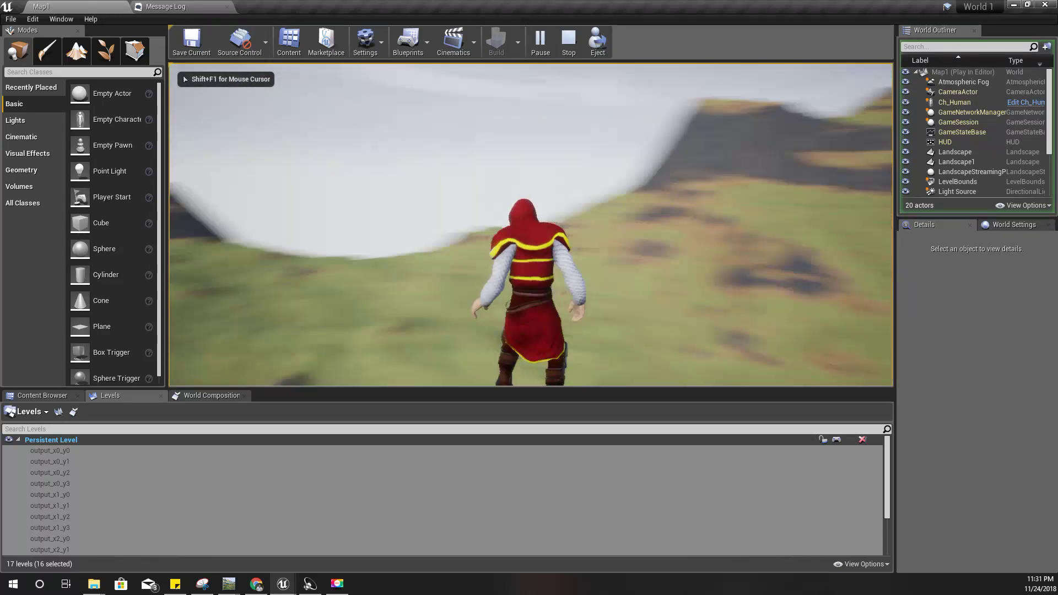
key("Escape")
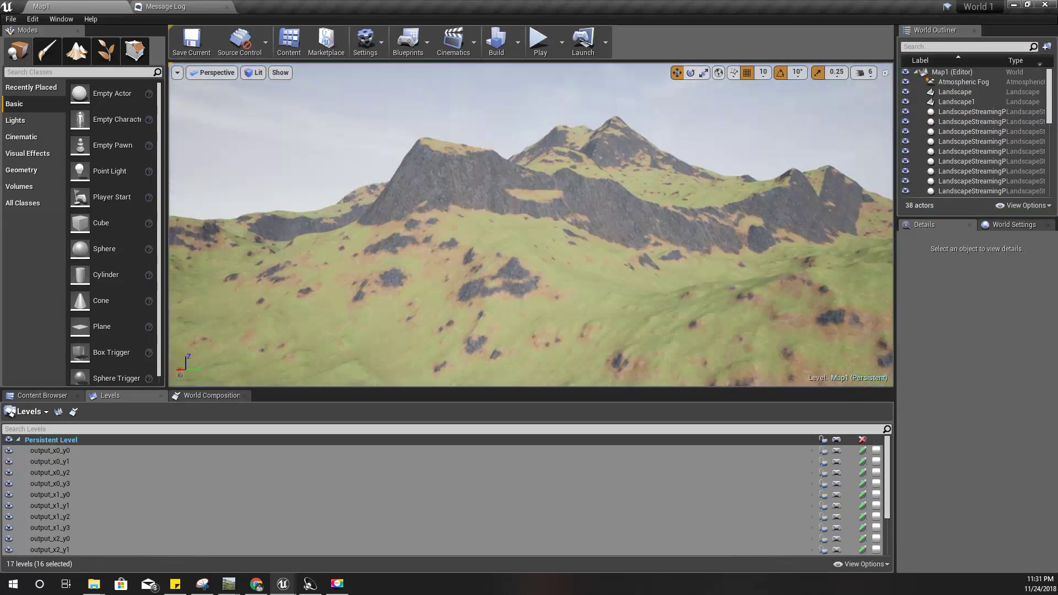
right_click_drag(573, 248, 463, 248)
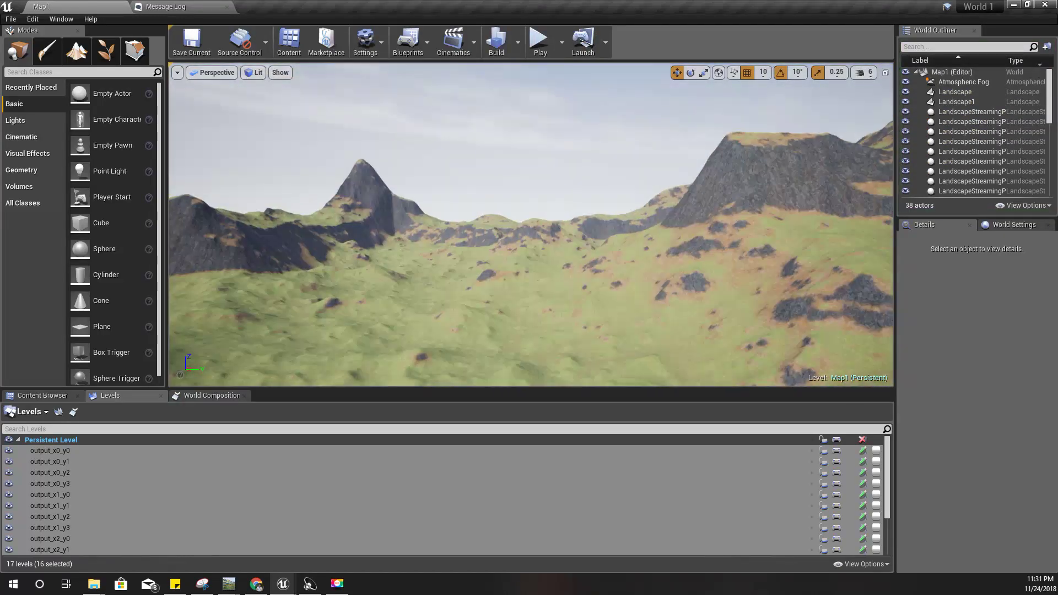
left_click(539, 38)
key("Escape")
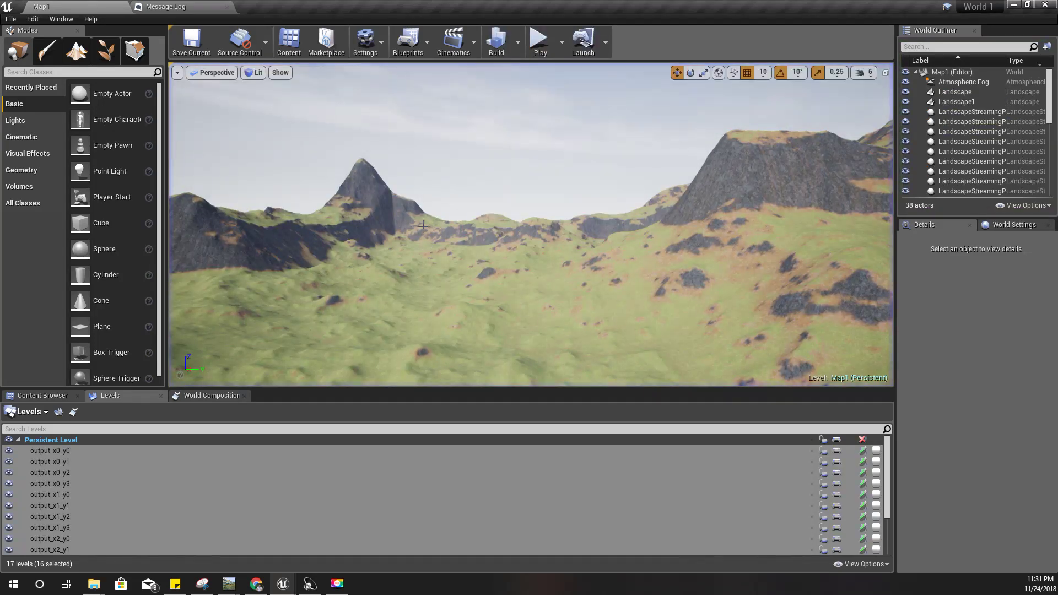
left_click(539, 41)
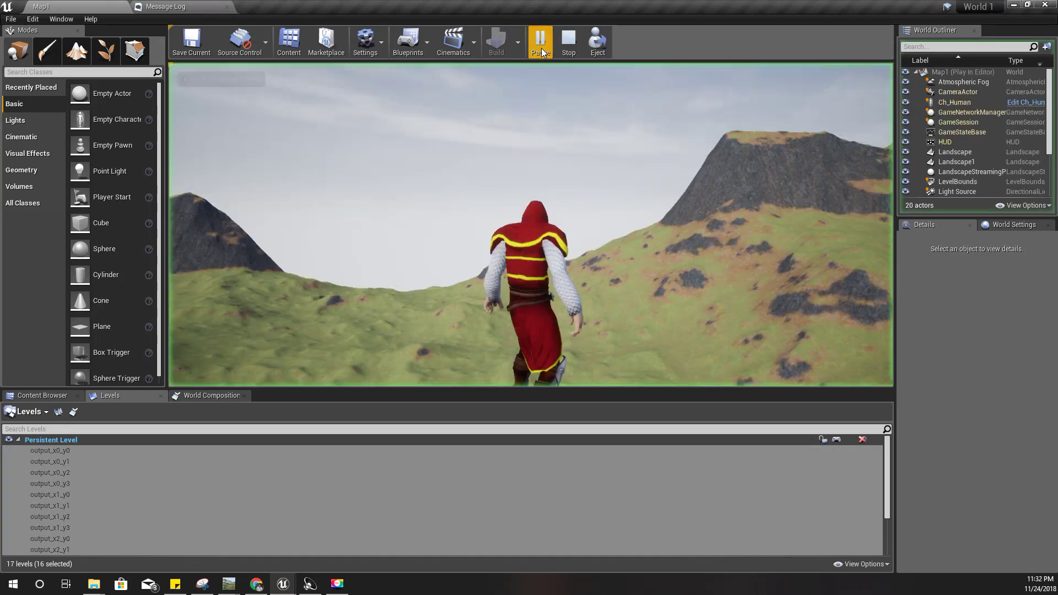
key("Escape")
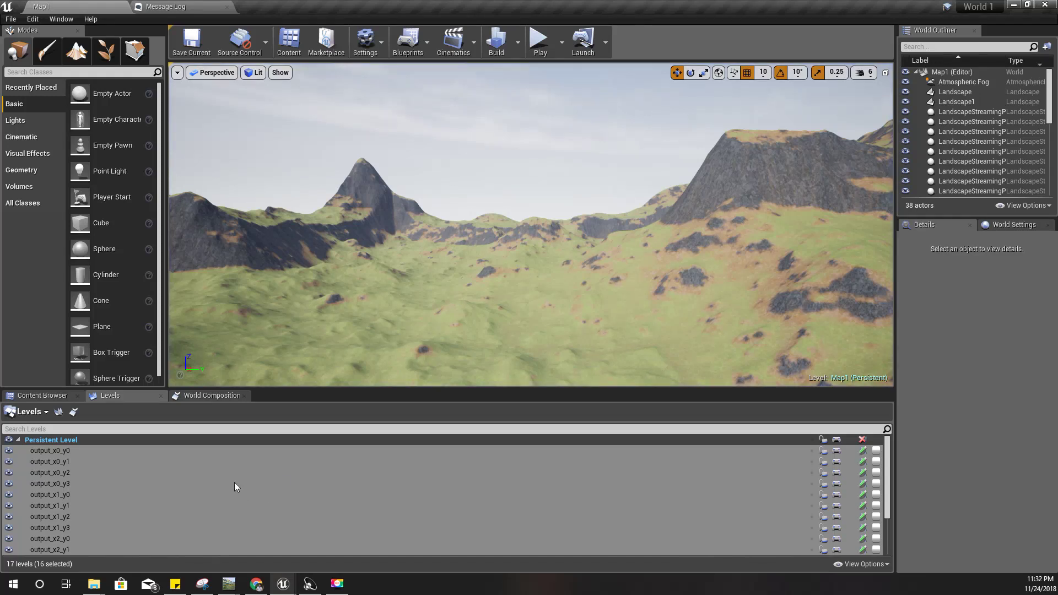
- Show the World Composition map in a separate, taller window with the full 4x4 grid of landscape tiles in view
left_click(73, 413)
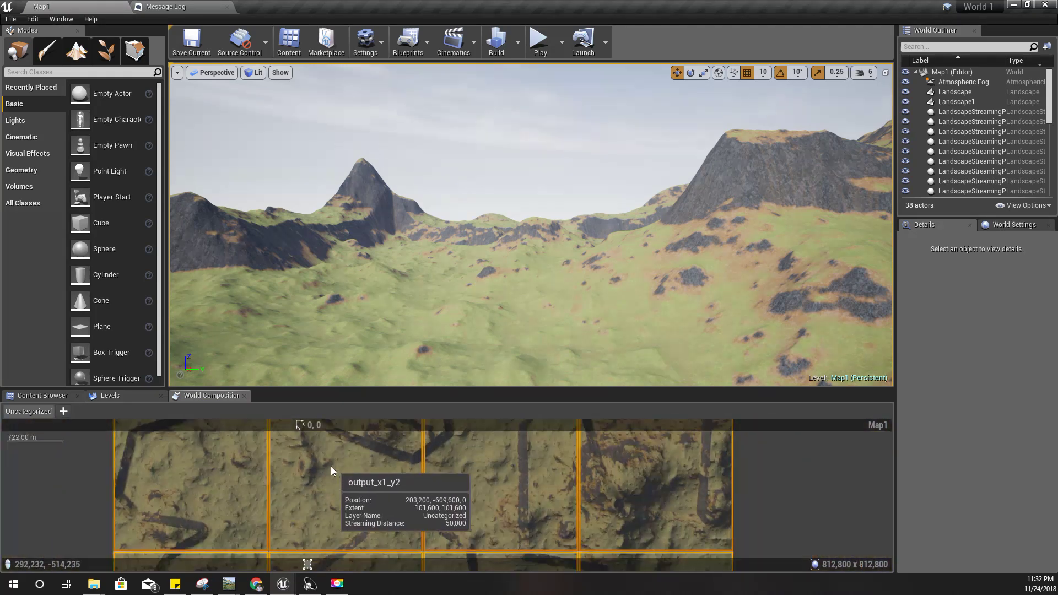
left_click_drag(211, 395, 350, 233)
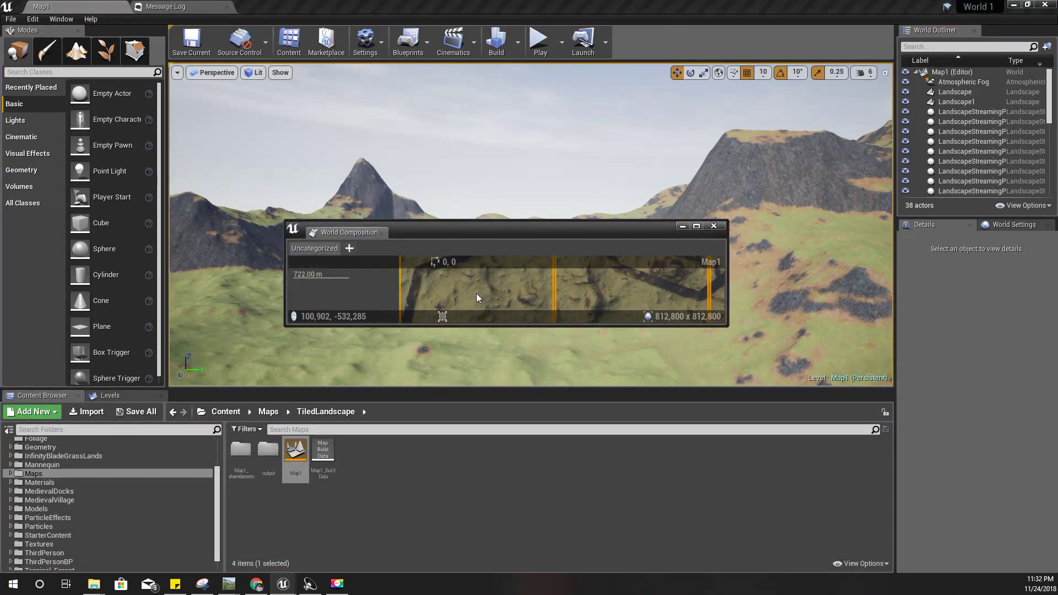
scroll(476, 292, "down", 2)
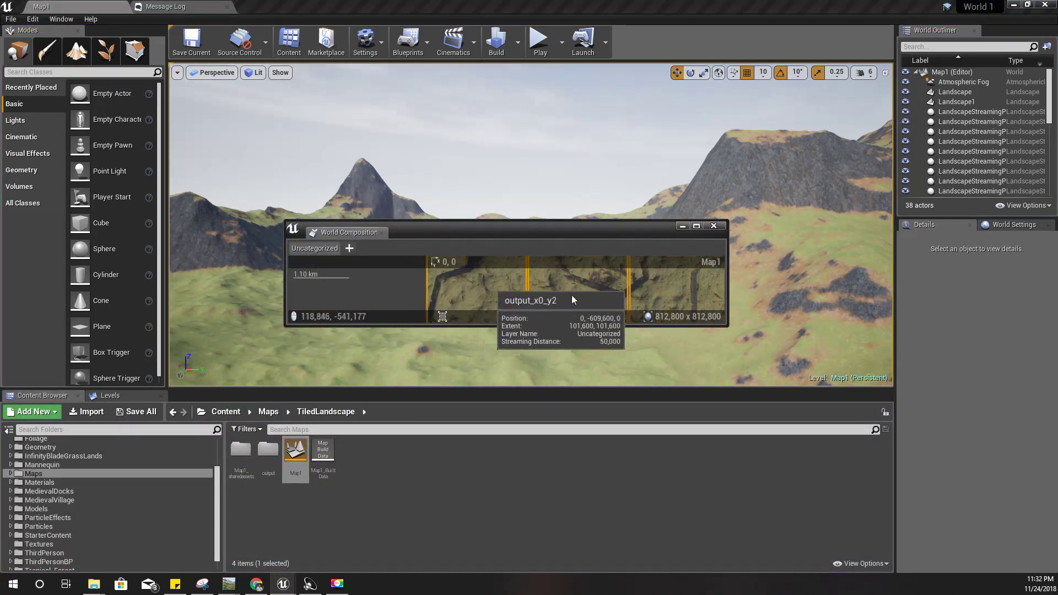
left_click(457, 328)
left_click_drag(462, 326, 471, 483)
scroll(514, 415, "down", 3)
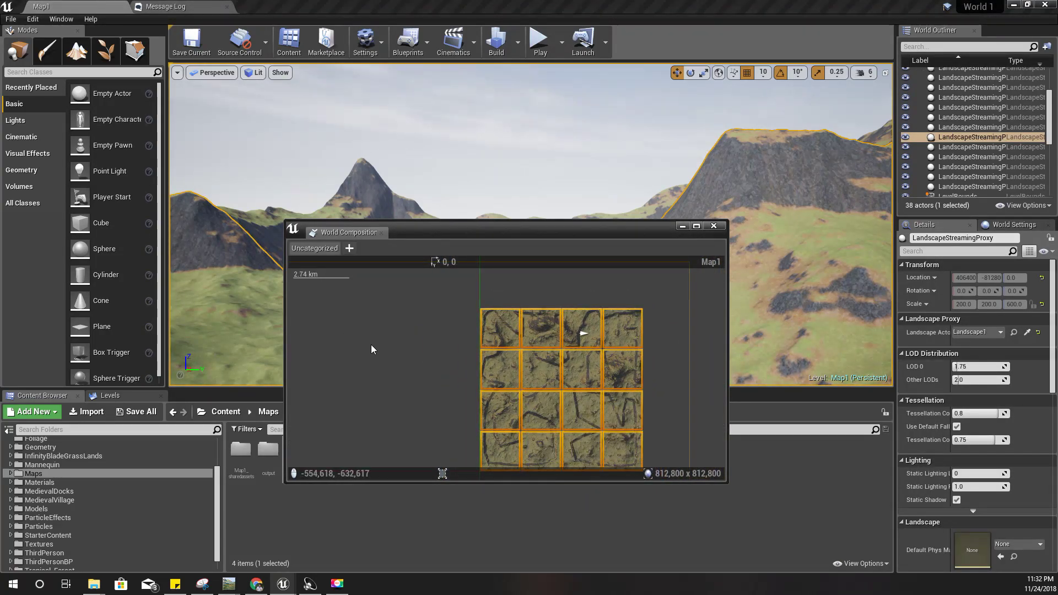
right_click_drag(541, 335, 517, 278)
scroll(491, 312, "up", 1)
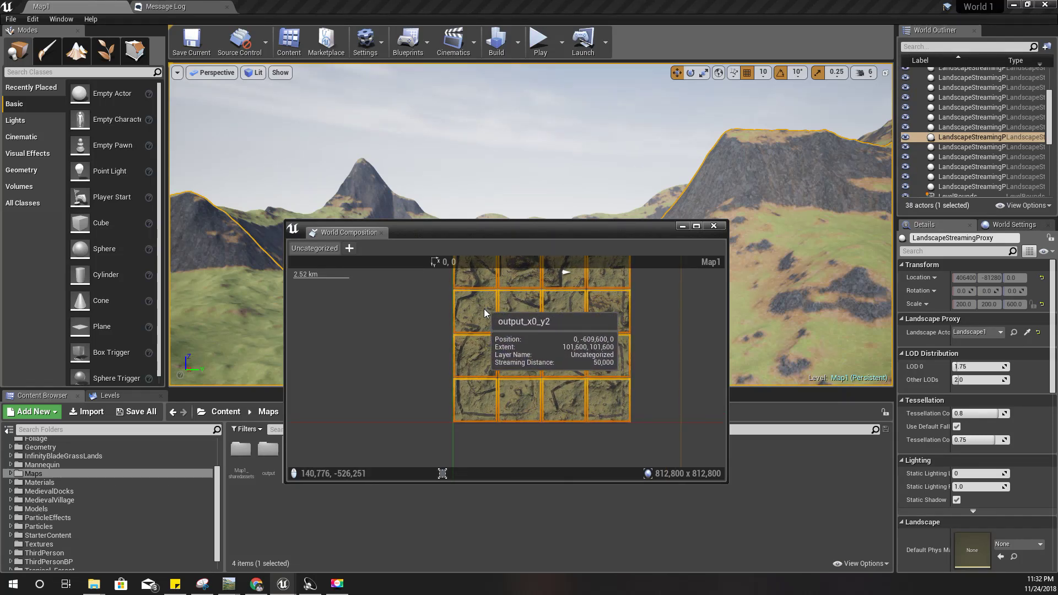
right_click_drag(483, 308, 489, 313)
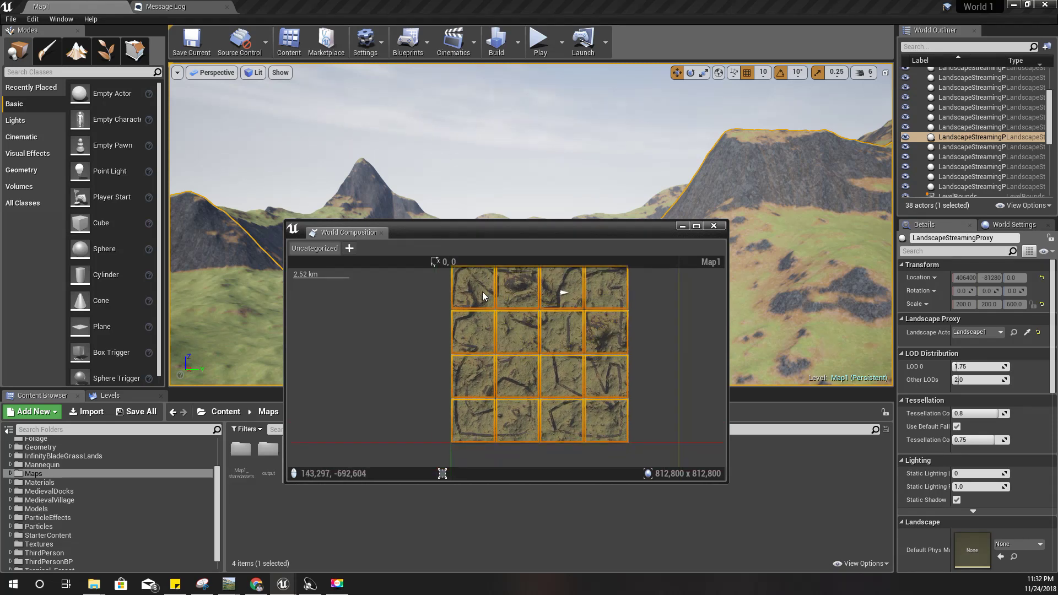
- Create a world composition layer named MyLayer with a streaming distance of 500000
right_click(482, 292)
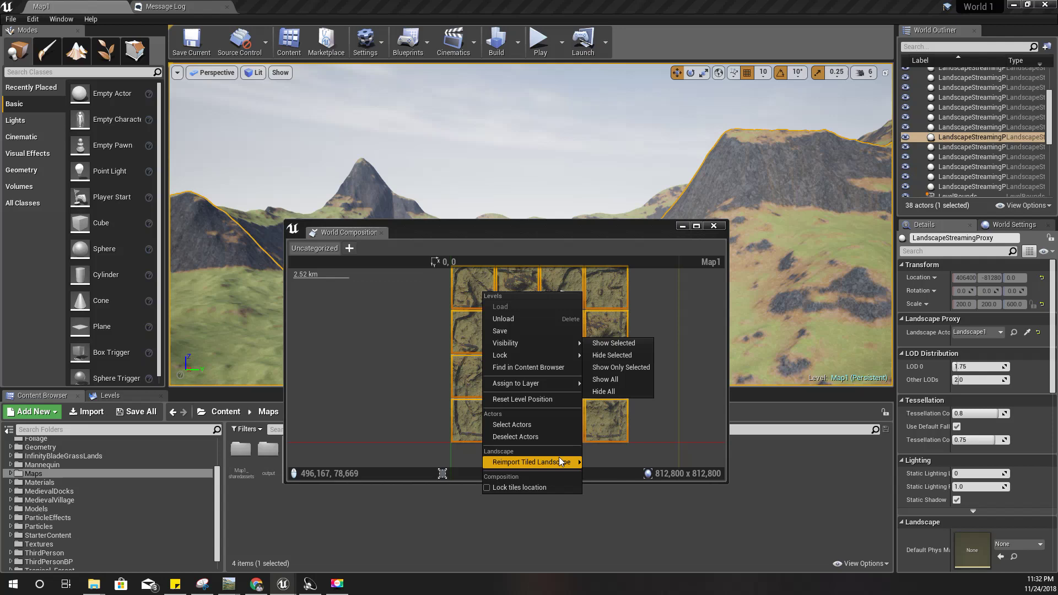
mouse_move(561, 383)
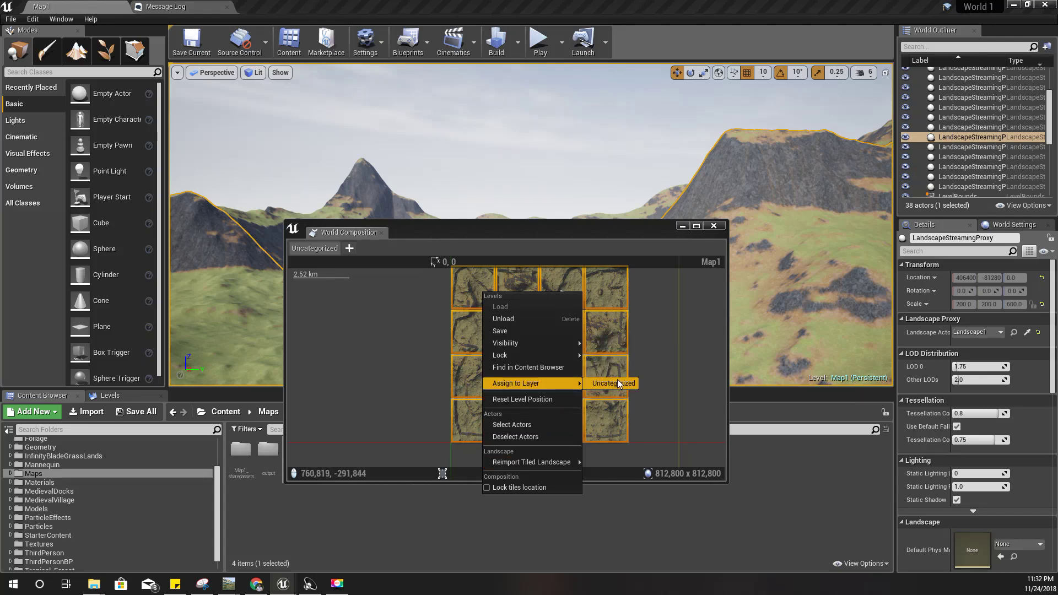
left_click(350, 248)
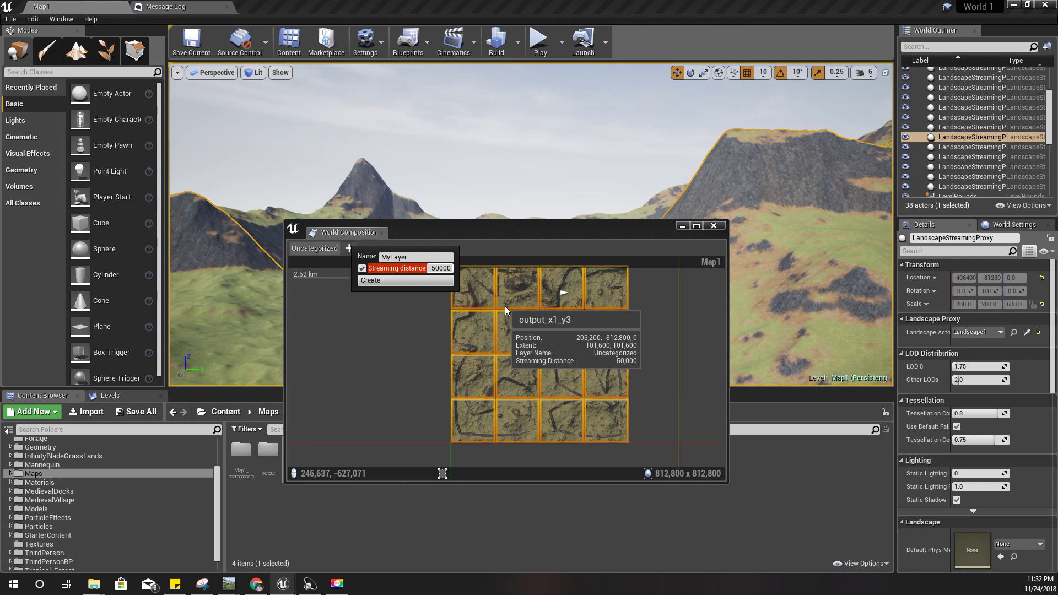
type("0")
left_click(404, 282)
- Assign all the selected landscape tiles to the MyLayer layer
right_click(467, 290)
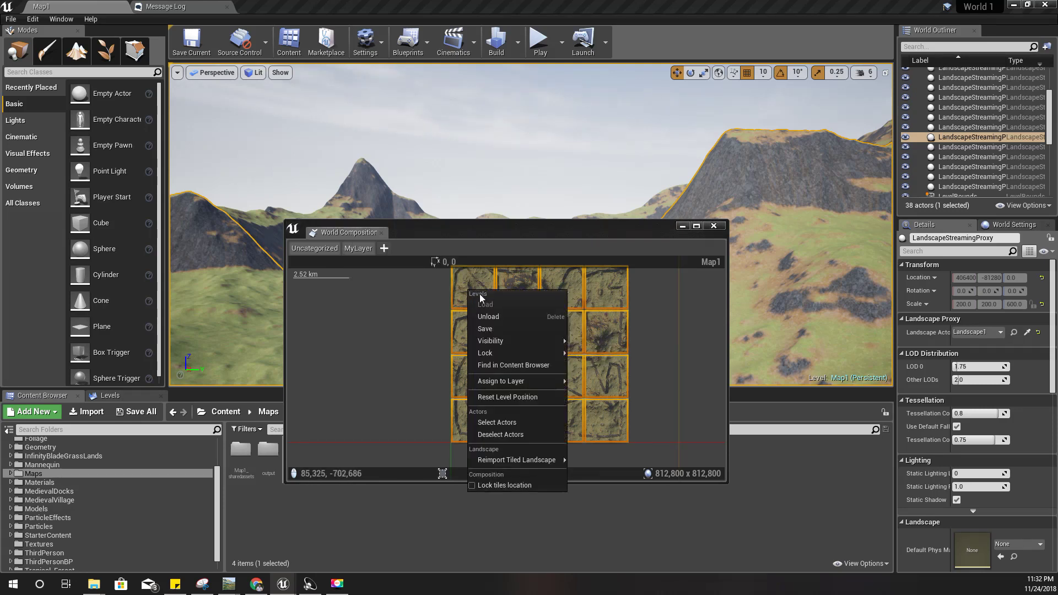
mouse_move(538, 341)
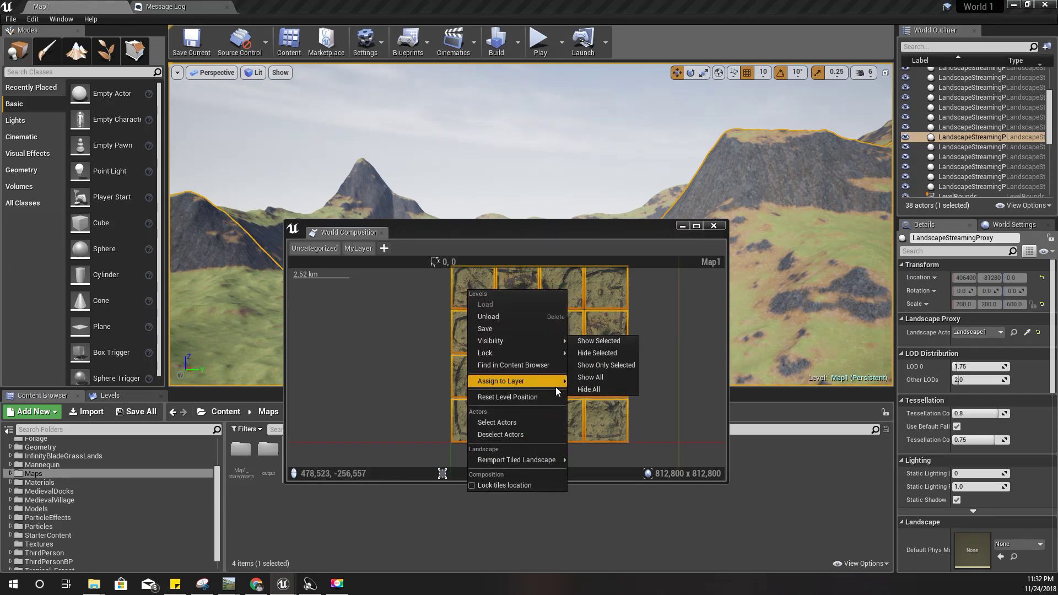
mouse_move(556, 381)
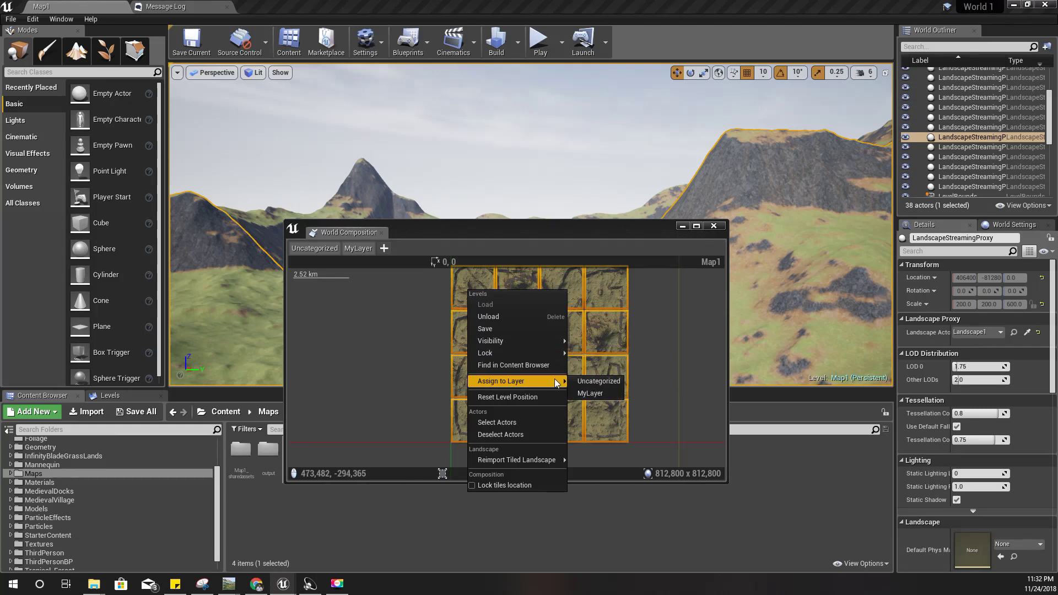
left_click(595, 392)
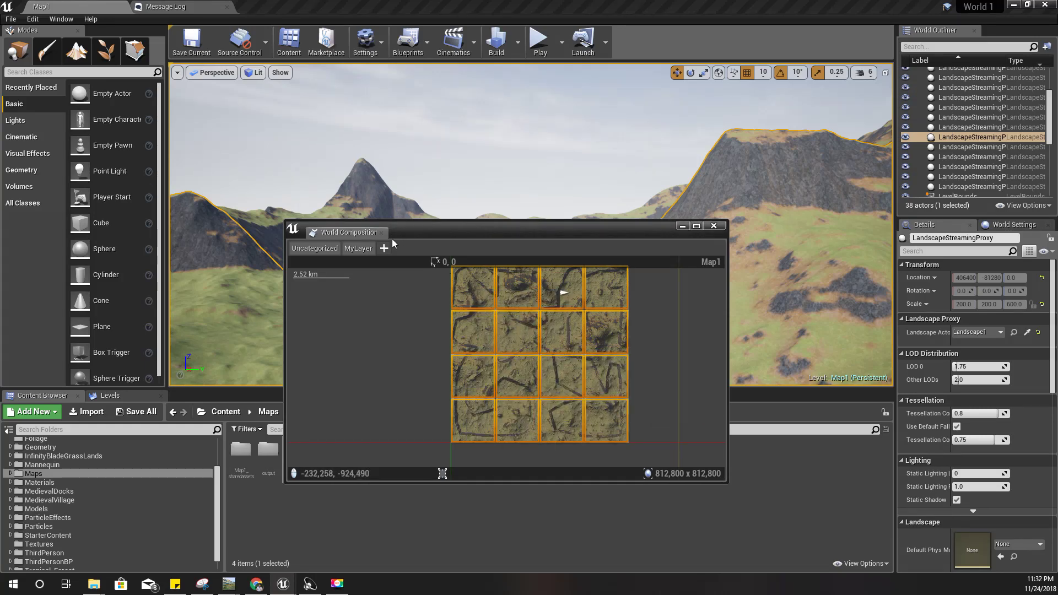
- Move the World Composition window clear of the viewport, close it and look over the terrain again
left_click_drag(356, 232, 188, 409)
left_click_drag(88, 329, 309, 408)
left_click_drag(51, 302, 428, 454)
right_click_drag(557, 240, 560, 260)
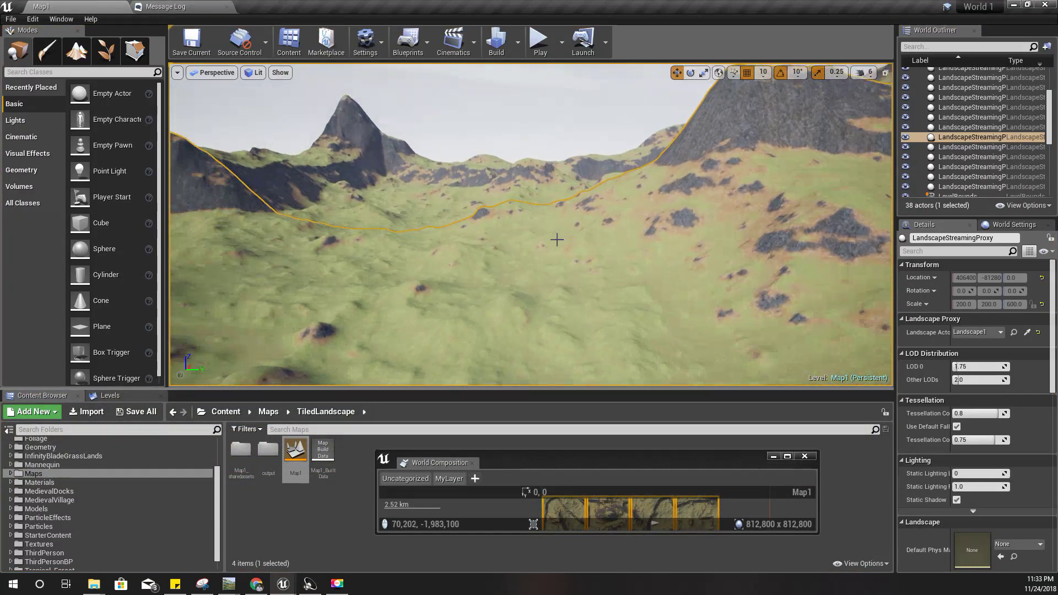
left_click(805, 456)
right_click_drag(692, 354, 706, 328)
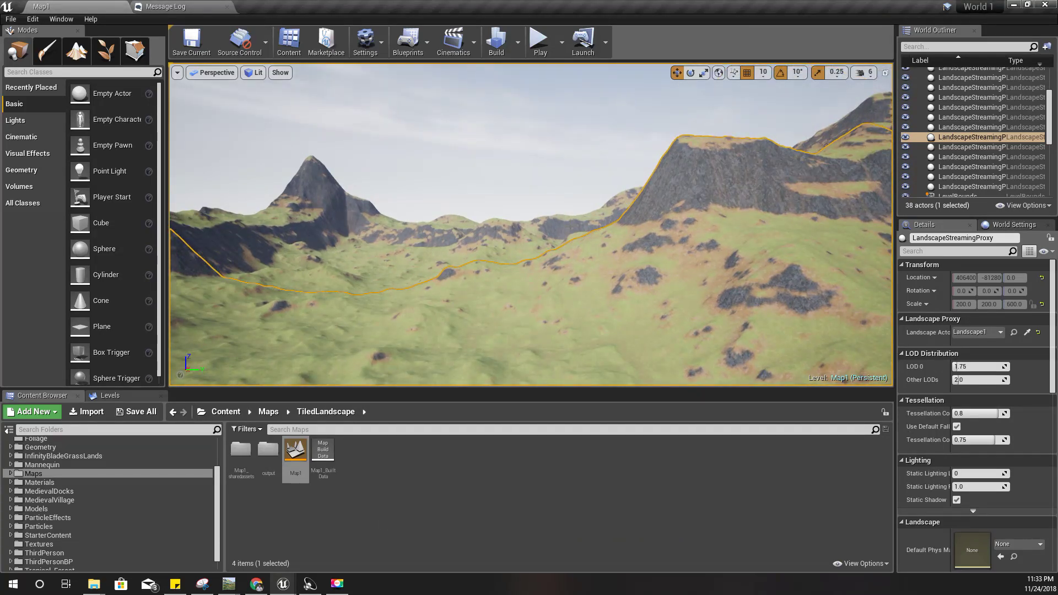
- Play the level in the viewport, enlarge it to full screen and run the character across the terrain to check the distant tiles
key("alt+p")
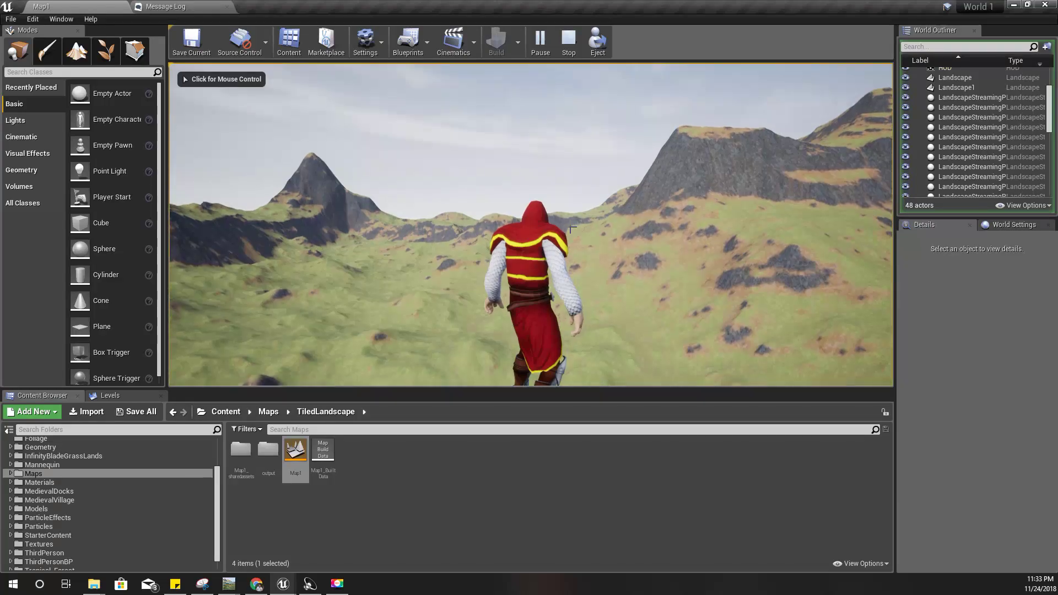
left_click(571, 229)
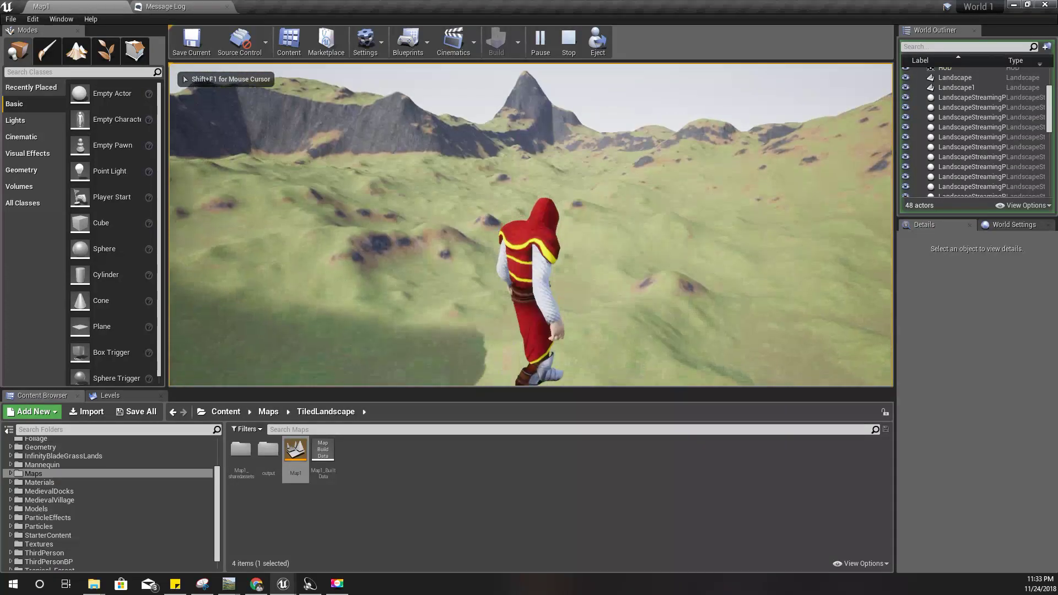
key("w")
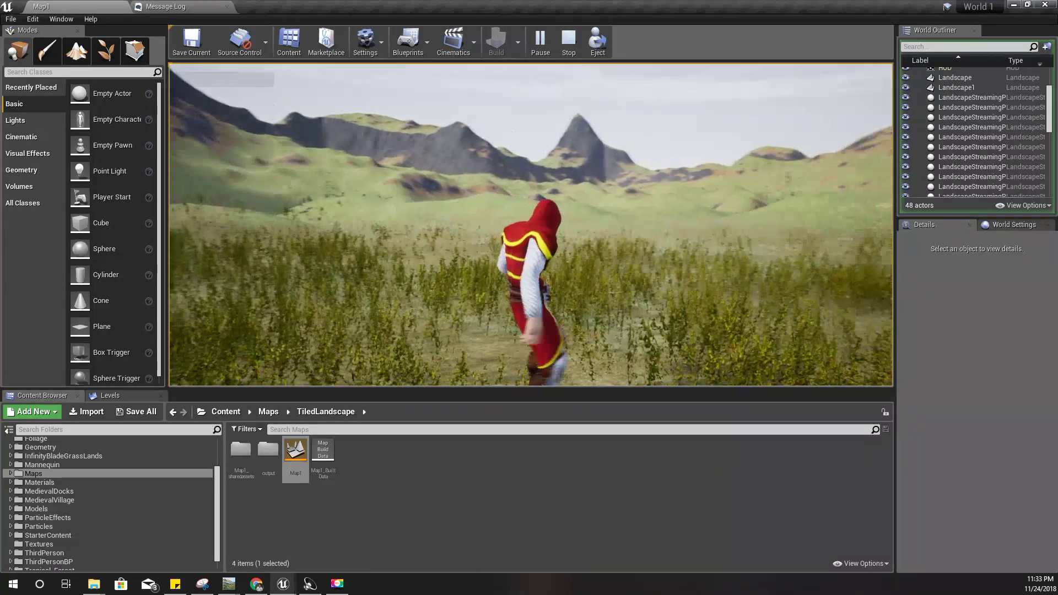
key("F11")
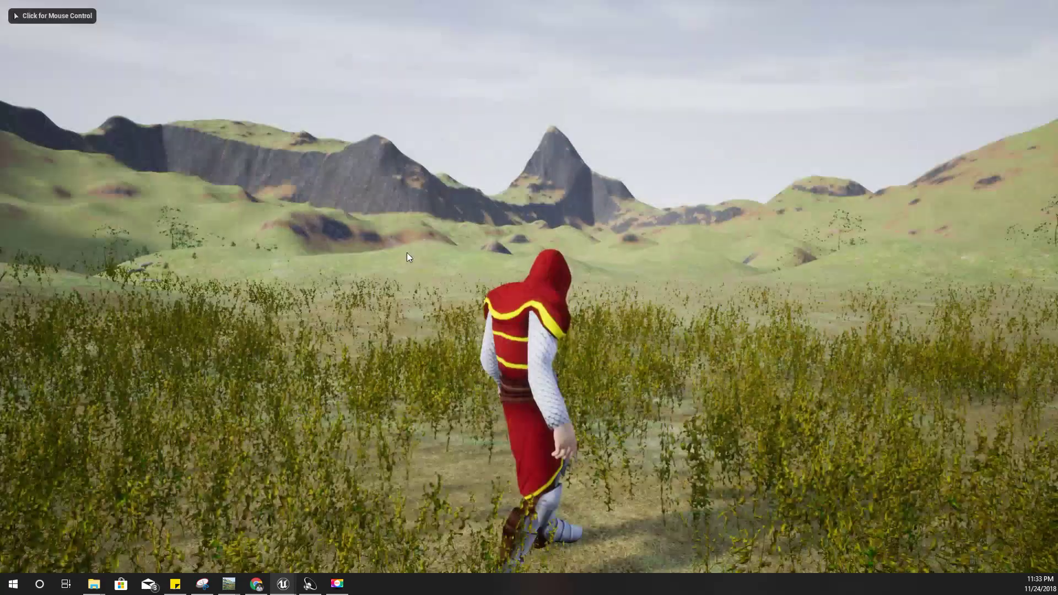
left_click(407, 253)
key("w")
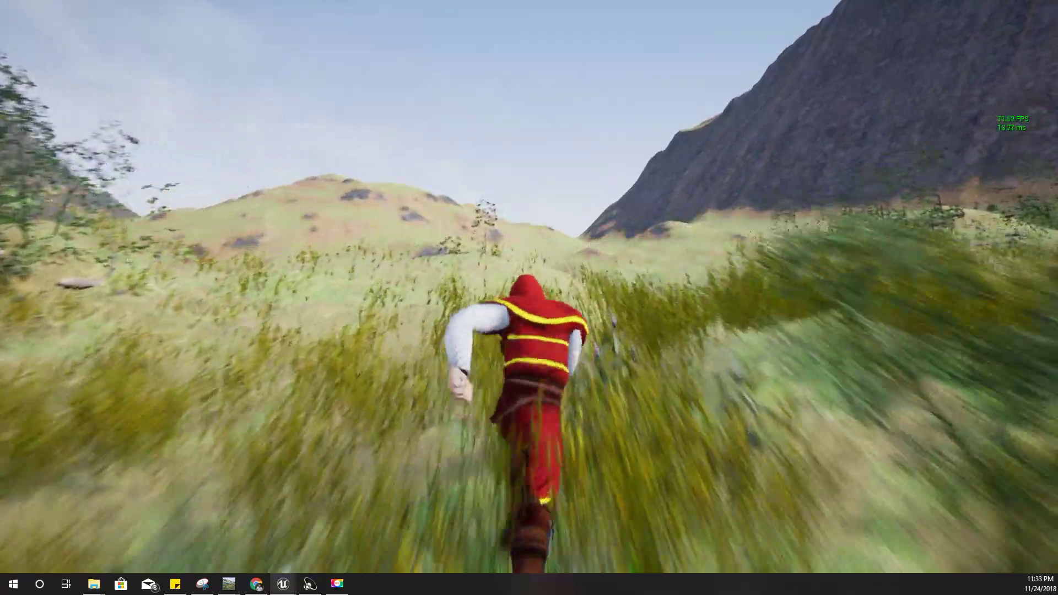
- Inspect the foliage in the shader complexity view while running through the grass, alternating with the lit view and ending in lit
key("F5")
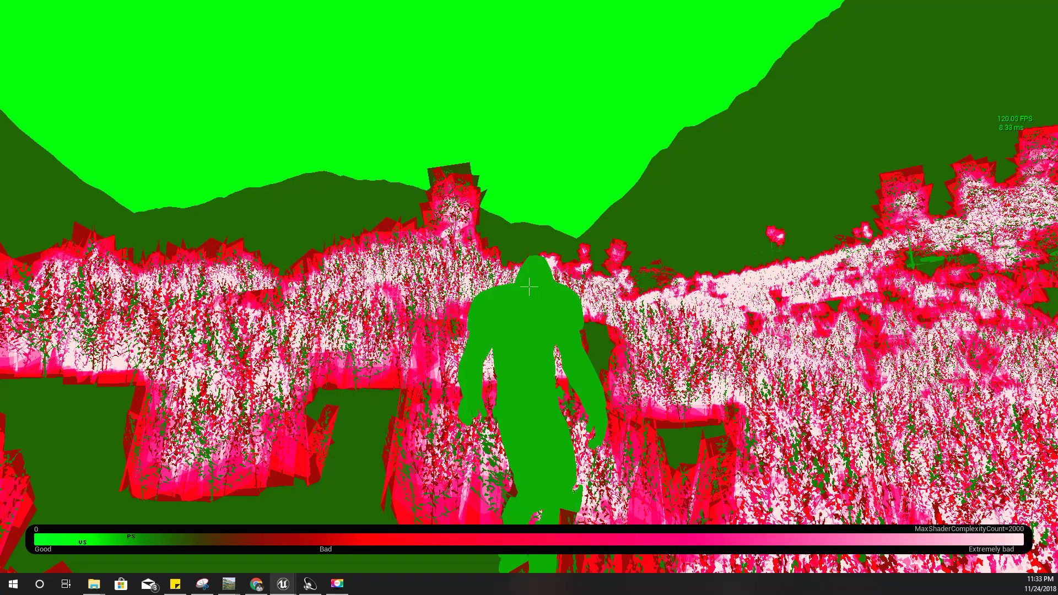
key("F4")
key("F3")
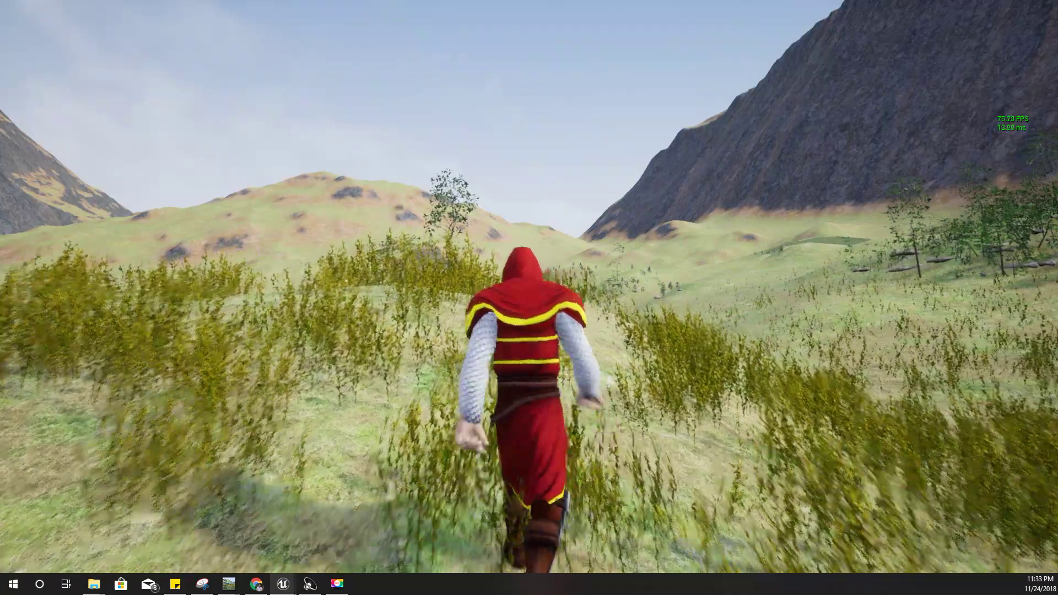
key("F5")
key("w")
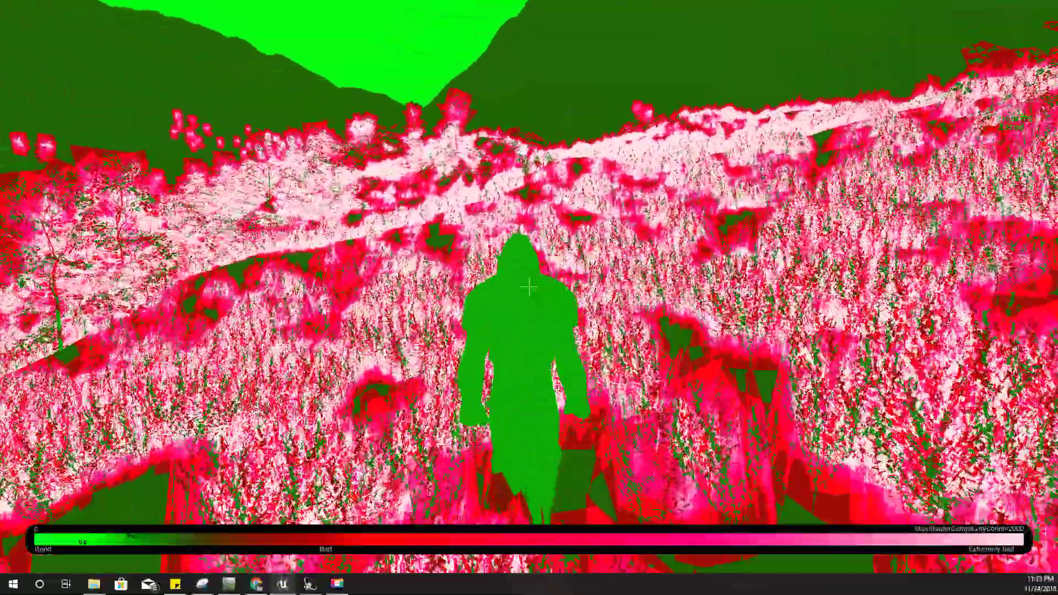
key("F3")
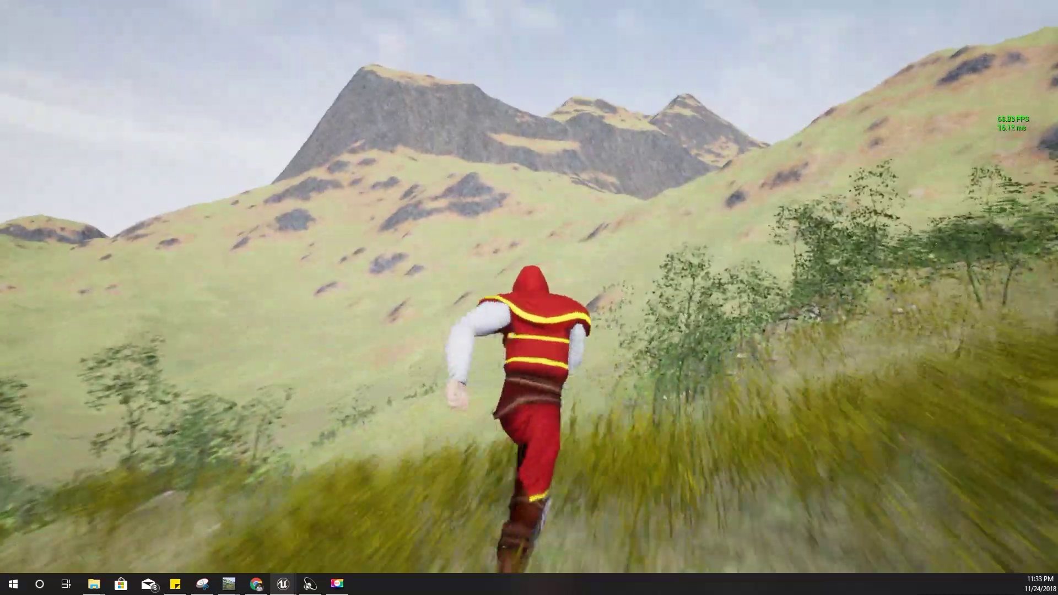
- End the play session and fly over the terrain in the full-screen viewport to examine the distant mountains and the foliage
key("Escape")
key("w")
right_click_drag(529, 298, 656, 306)
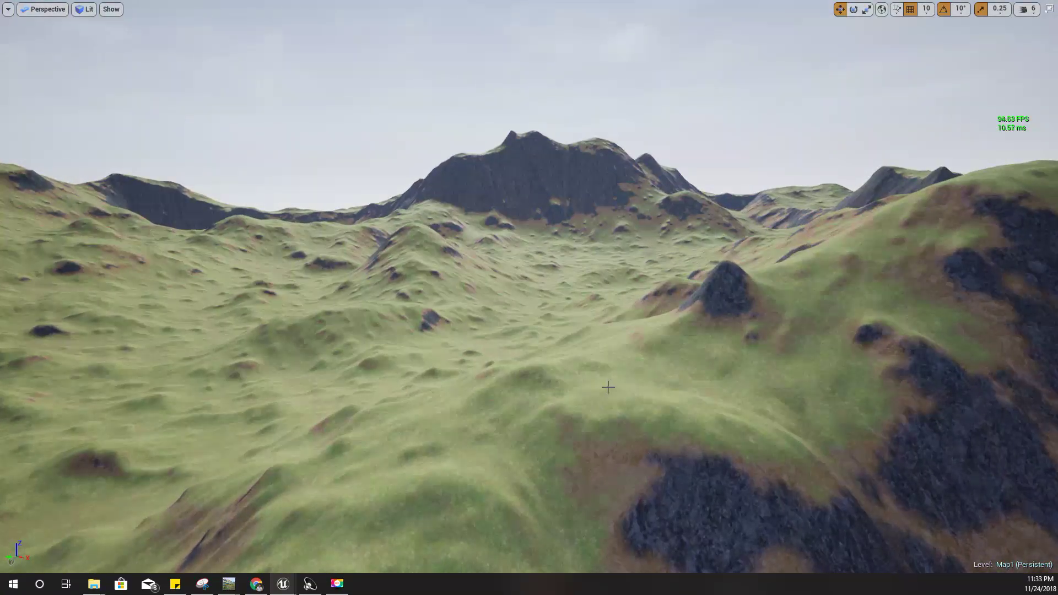
key("w")
mouse_move(608, 387)
right_mouse_down()
mouse_move(711, 385)
mouse_move(747, 366)
mouse_move(641, 372)
mouse_move(631, 360)
mouse_move(608, 386)
right_mouse_up()
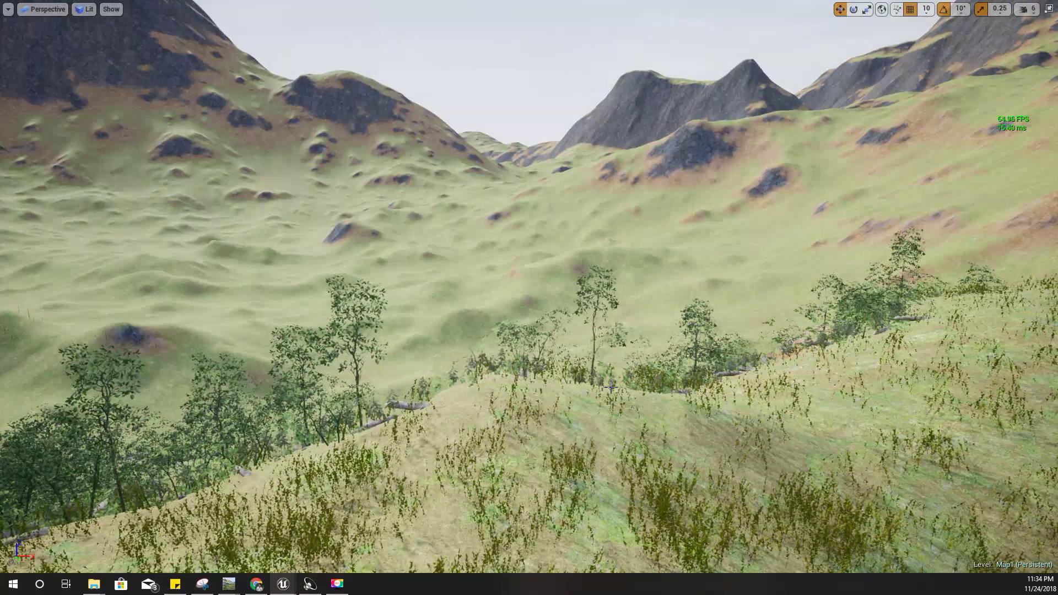